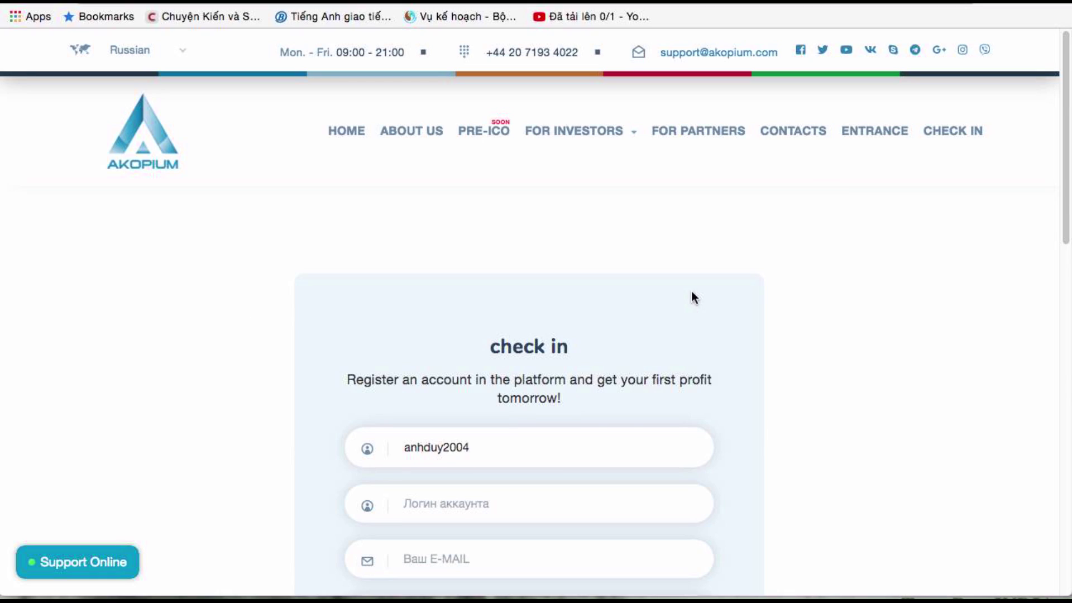
Fill in the account login, e-mail address and phone fields of the registration form
scroll(631, 315, "down", 5)
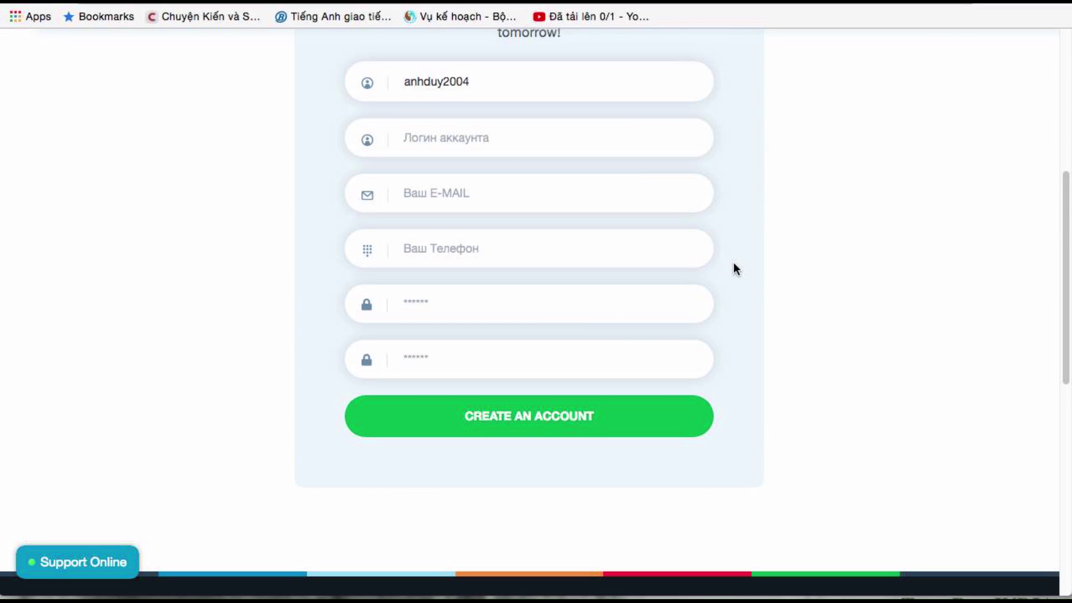
scroll(736, 268, "up", 5)
scroll(736, 270, "down", 5)
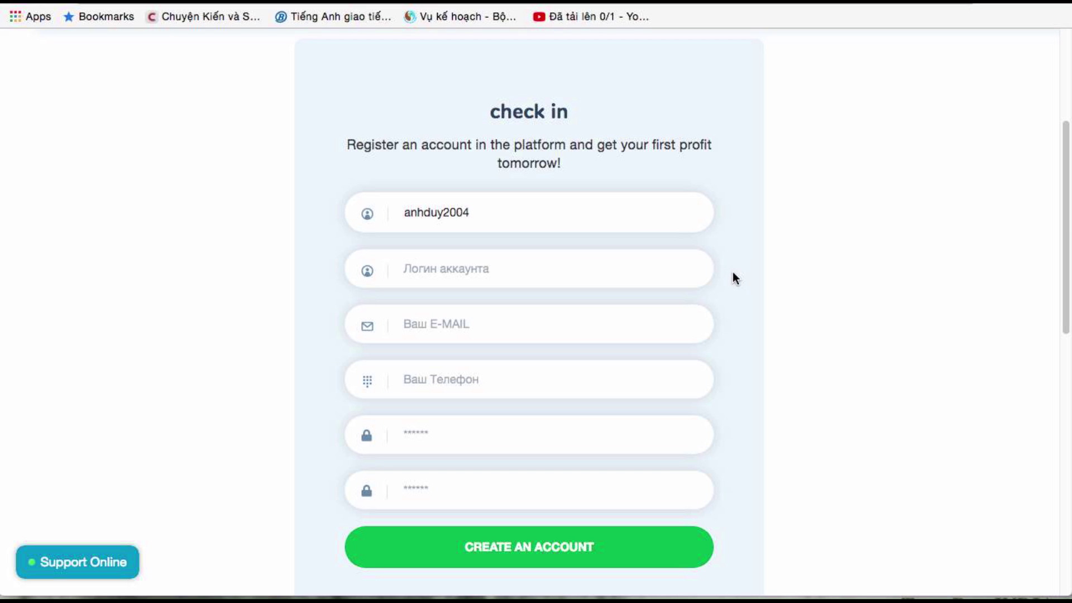
left_click(491, 271)
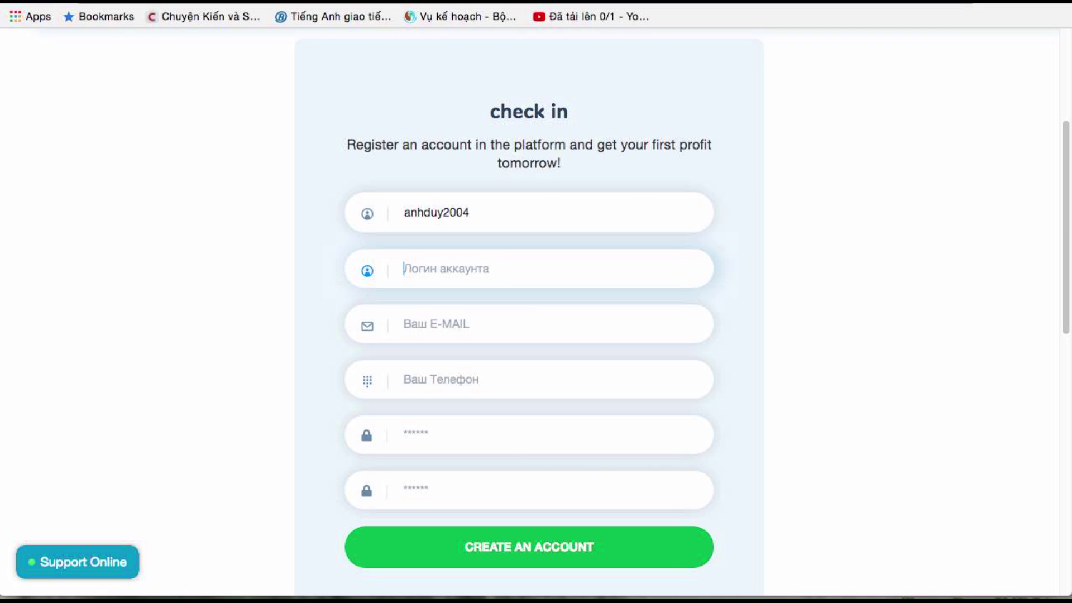
type("9tech")
key("Tab")
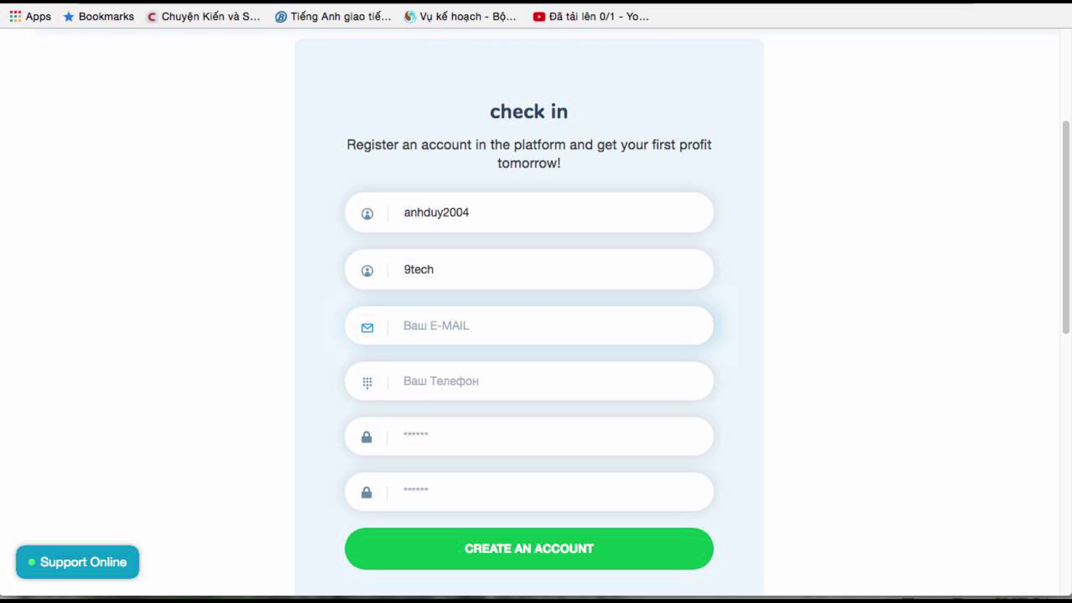
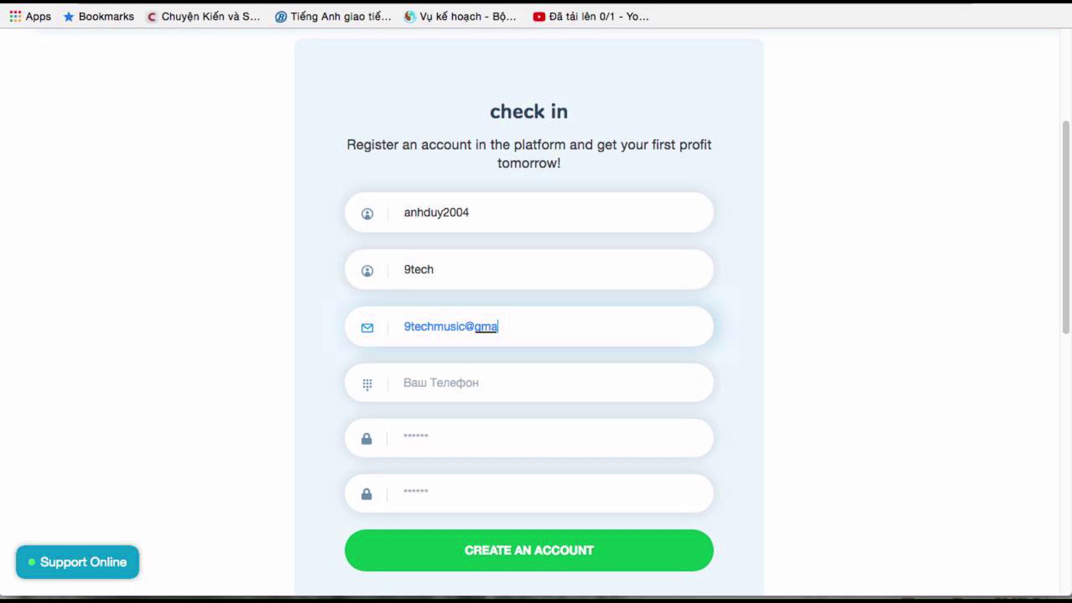
key("Tab")
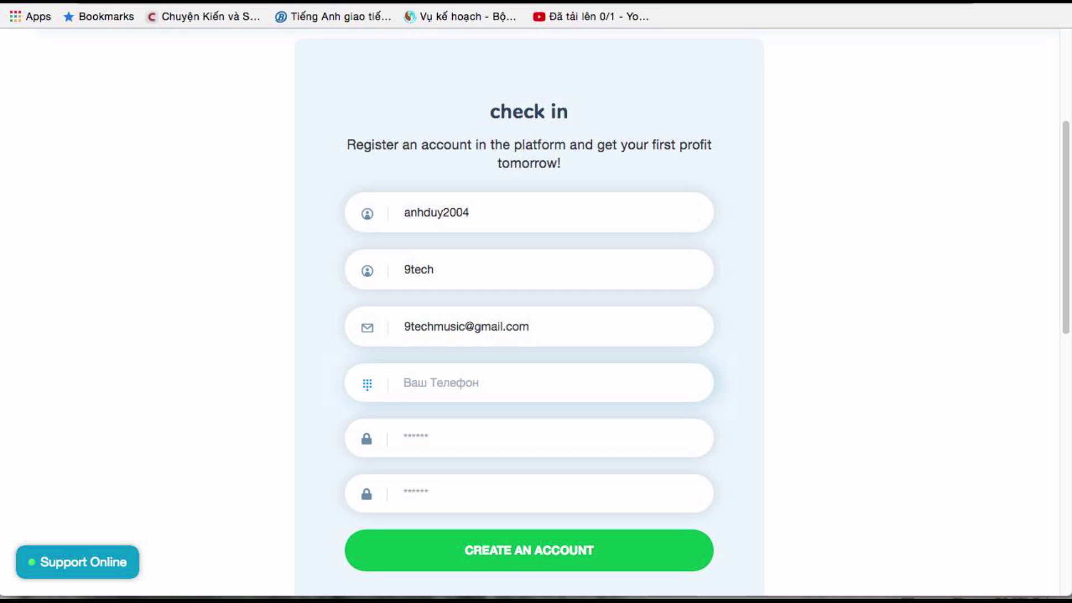
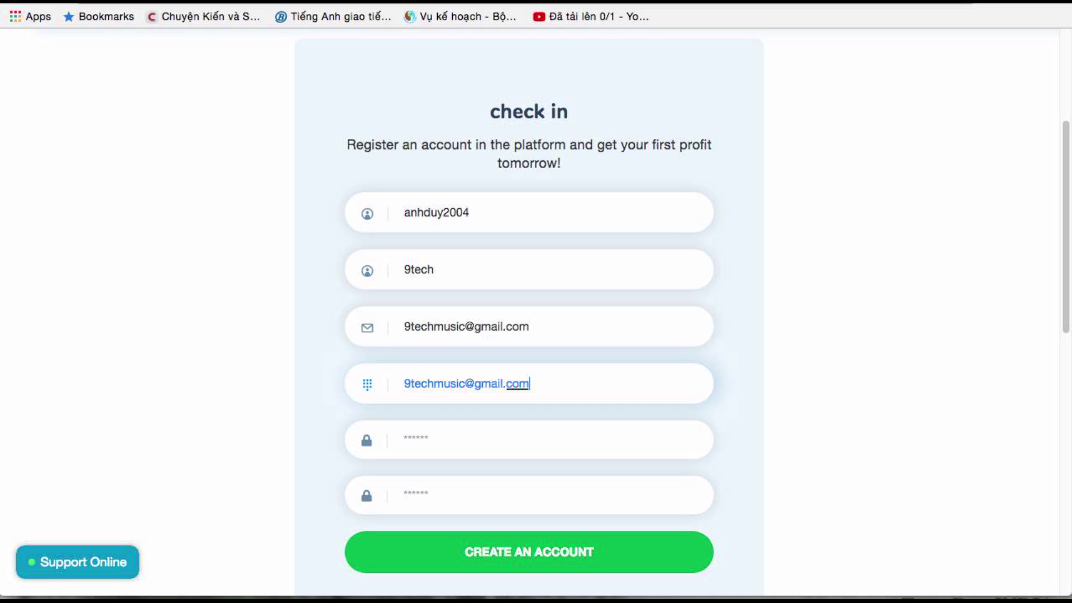
Enter the account password, retyping it once, and submit with CREATE AN ACCOUNT
key("Tab")
type("123")
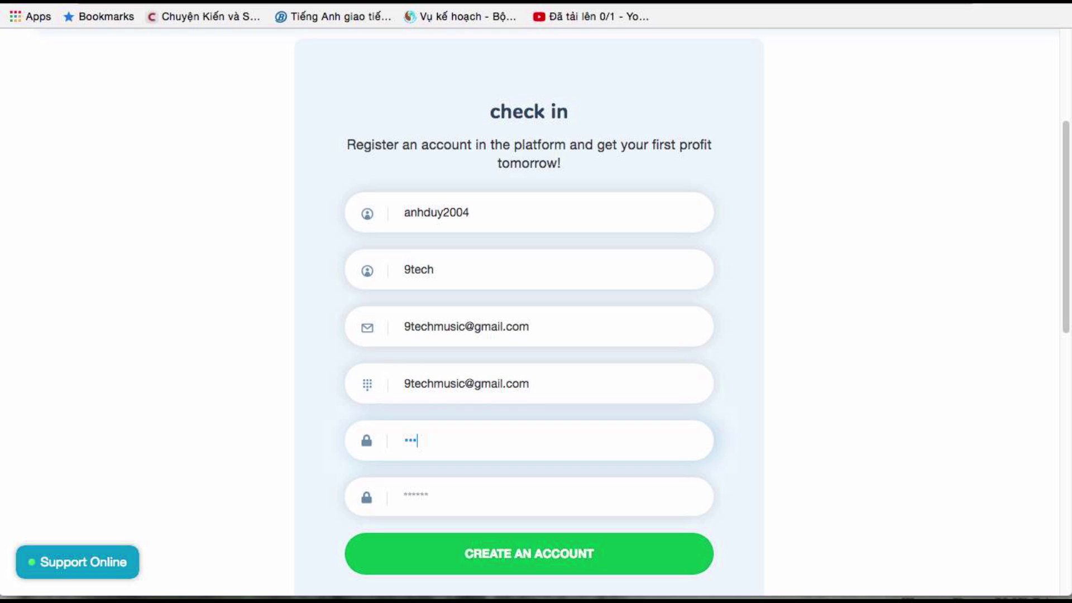
key("BackSpace")
key("BackSpace")
type("1234567")
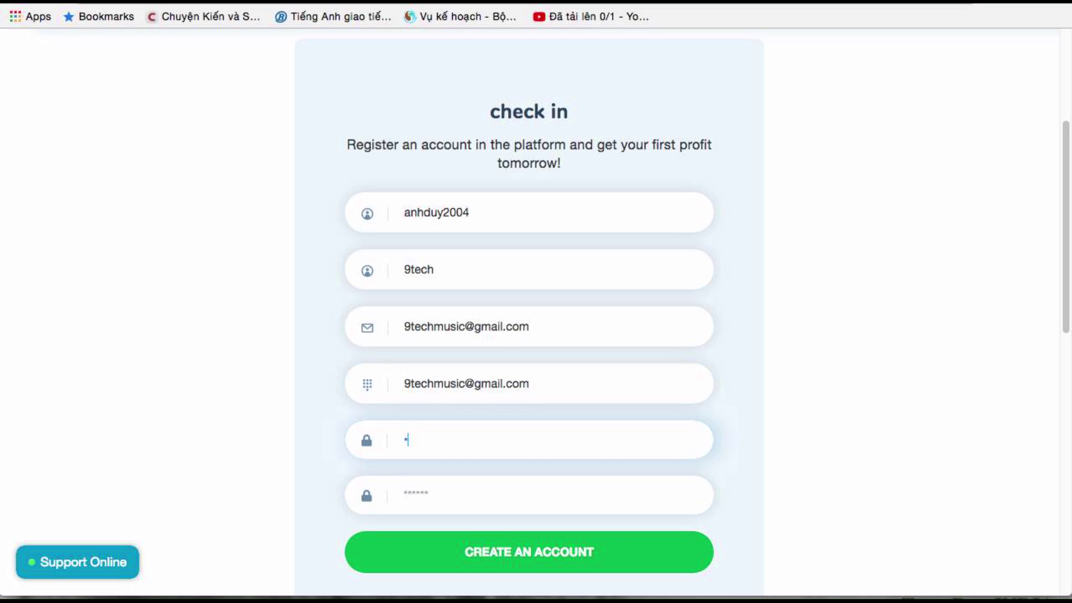
type("8910")
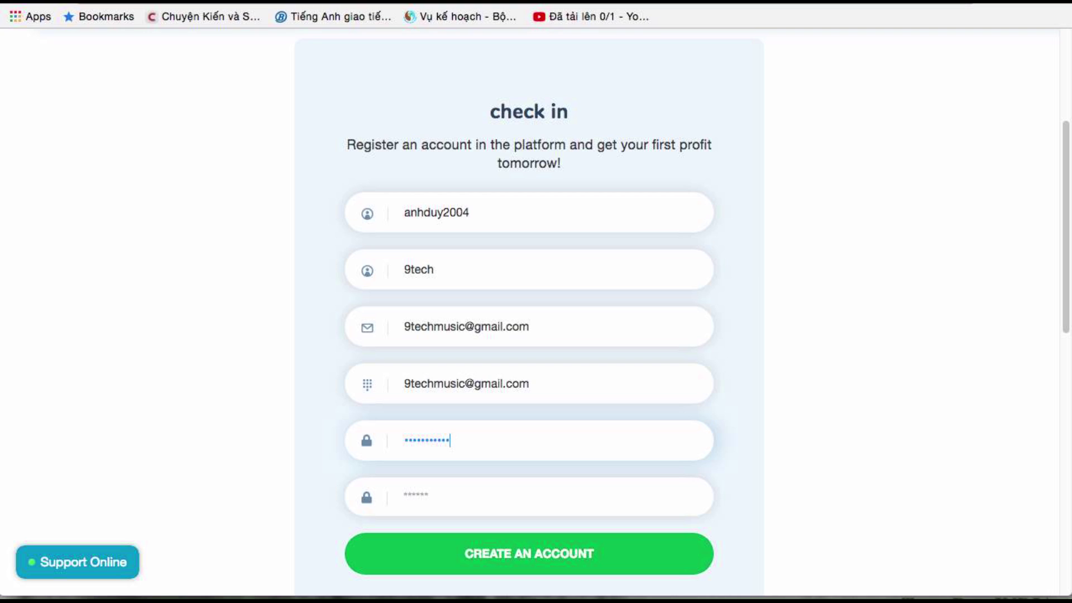
type("12345678")
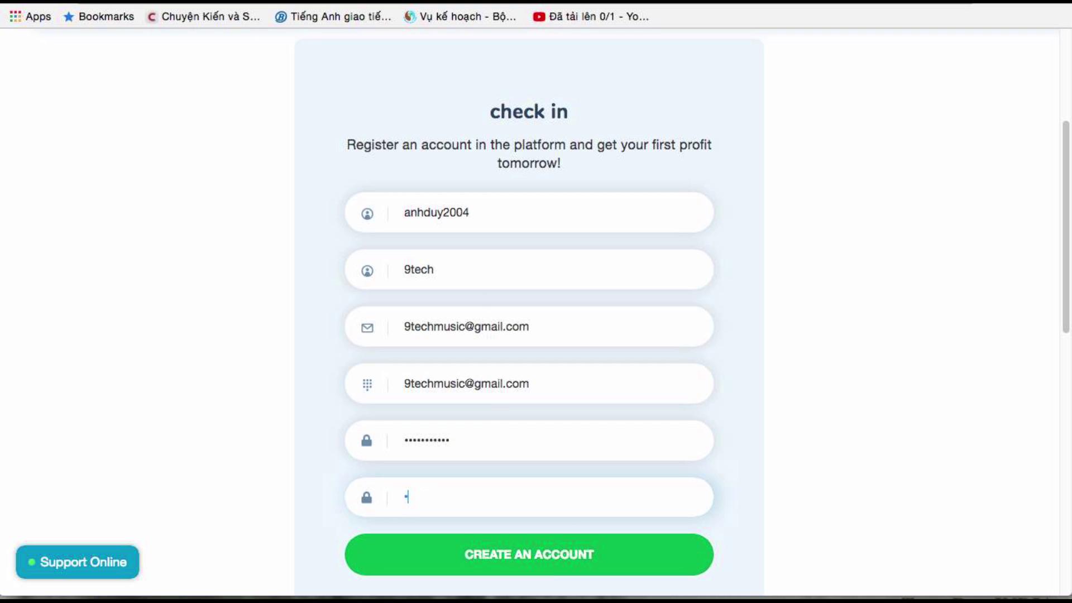
type("910")
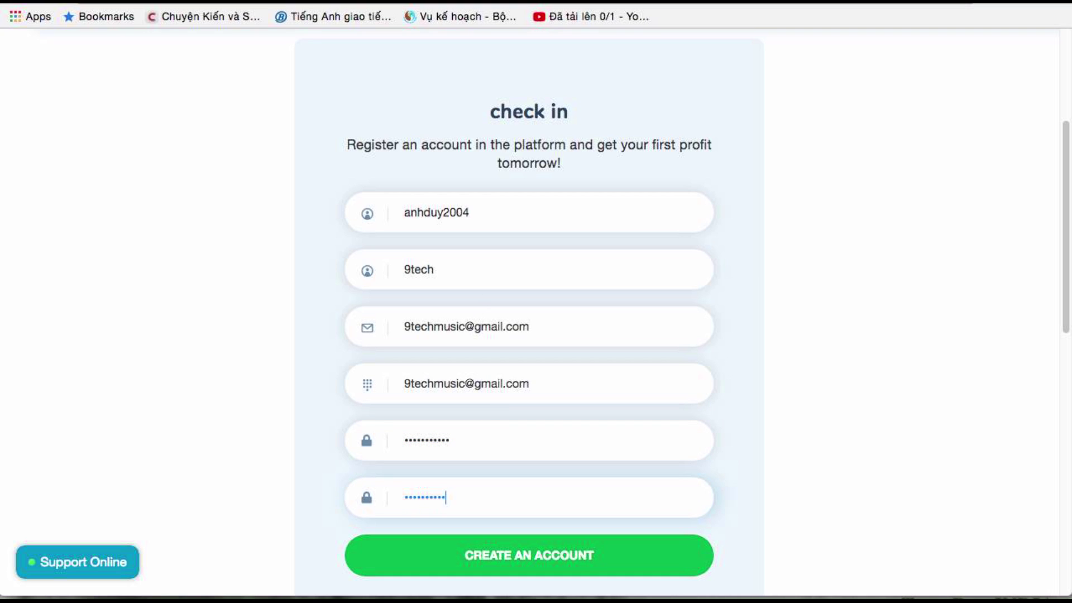
left_click(490, 564)
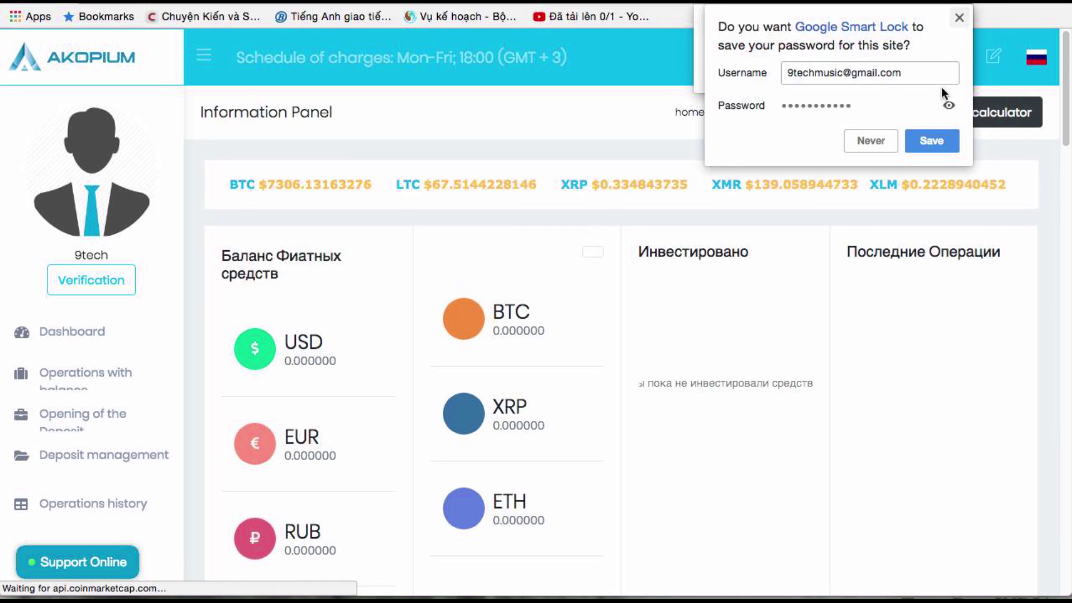
Dismiss the save-password prompt and look over the zero USD, BTC, EUR and RUB dashboard balances
left_click(933, 139)
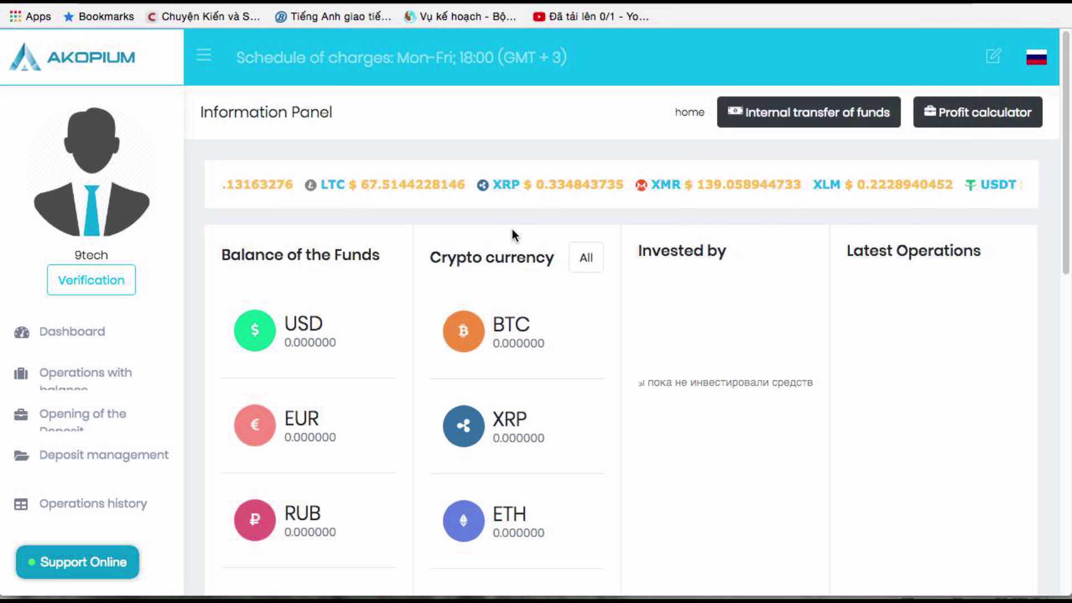
scroll(508, 237, "down", 3)
scroll(301, 246, "up", 1)
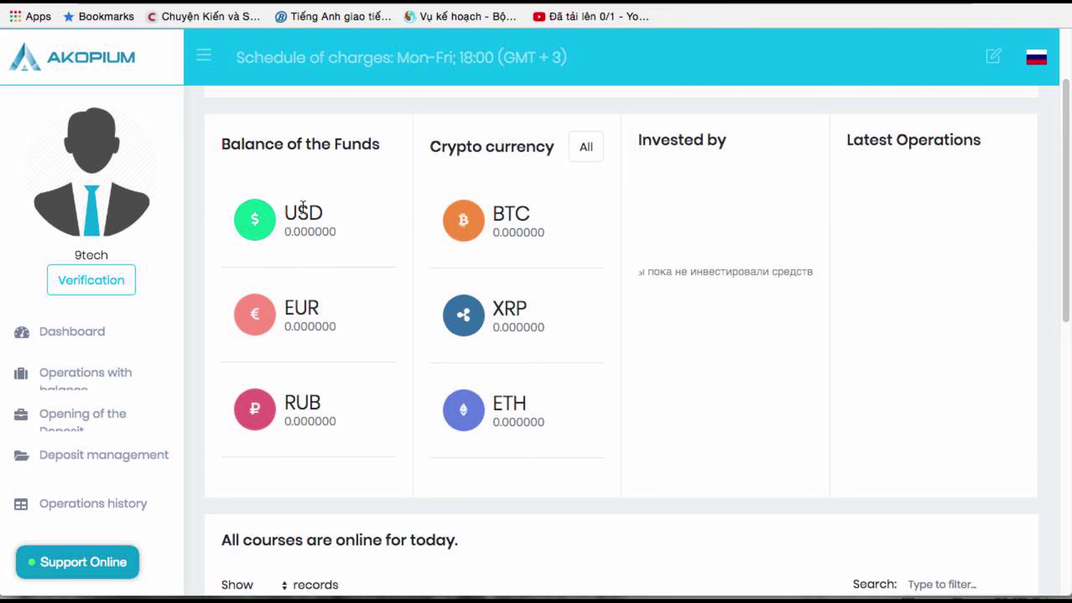
left_click_drag(291, 212, 345, 209)
left_click_drag(515, 214, 530, 215)
left_click_drag(306, 317, 323, 307)
left_click_drag(302, 400, 407, 383)
left_click(519, 311)
left_click(506, 391)
left_click_drag(506, 391, 527, 403)
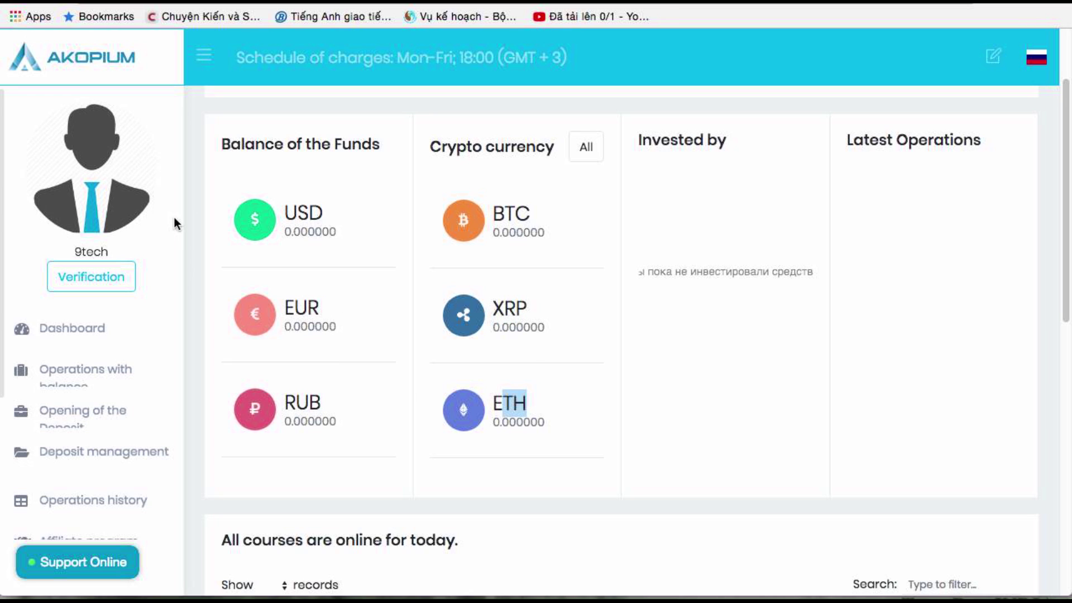
scroll(173, 223, "down", 4)
scroll(168, 234, "up", 2)
scroll(140, 254, "down", 3)
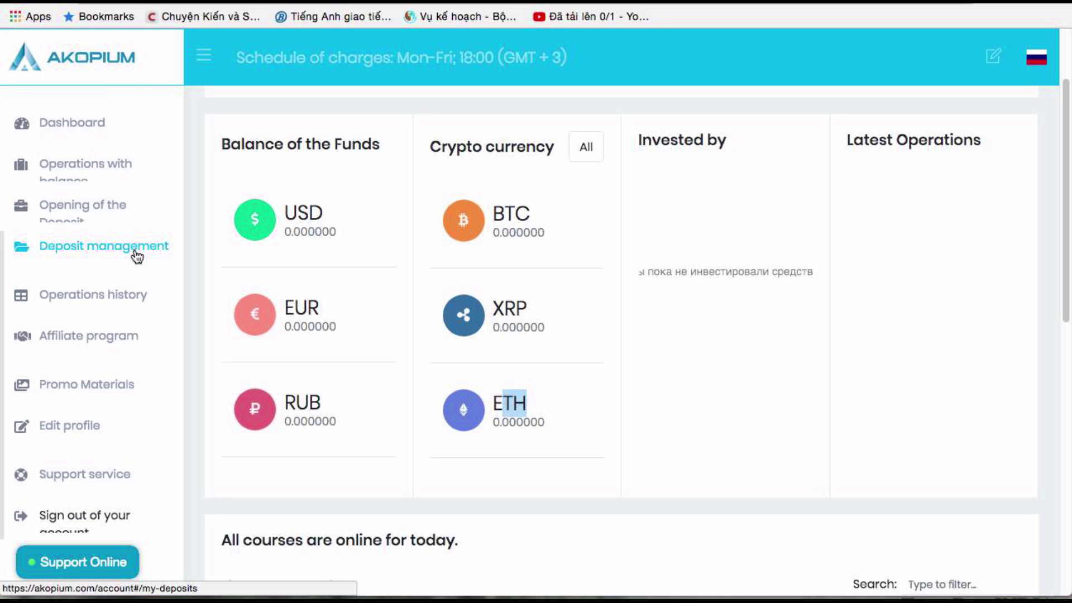
scroll(120, 223, "up", 2)
Open Operations with balance and browse the USD, EUR, RUB, BTC, XRP and ETH wallets
left_click(119, 198)
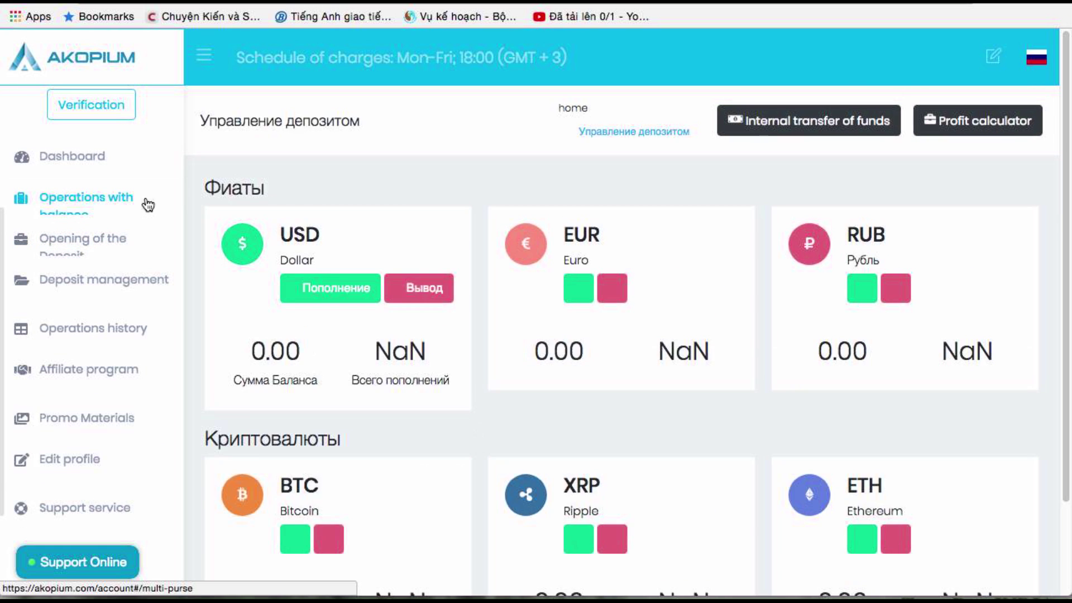
scroll(504, 223, "down", 1)
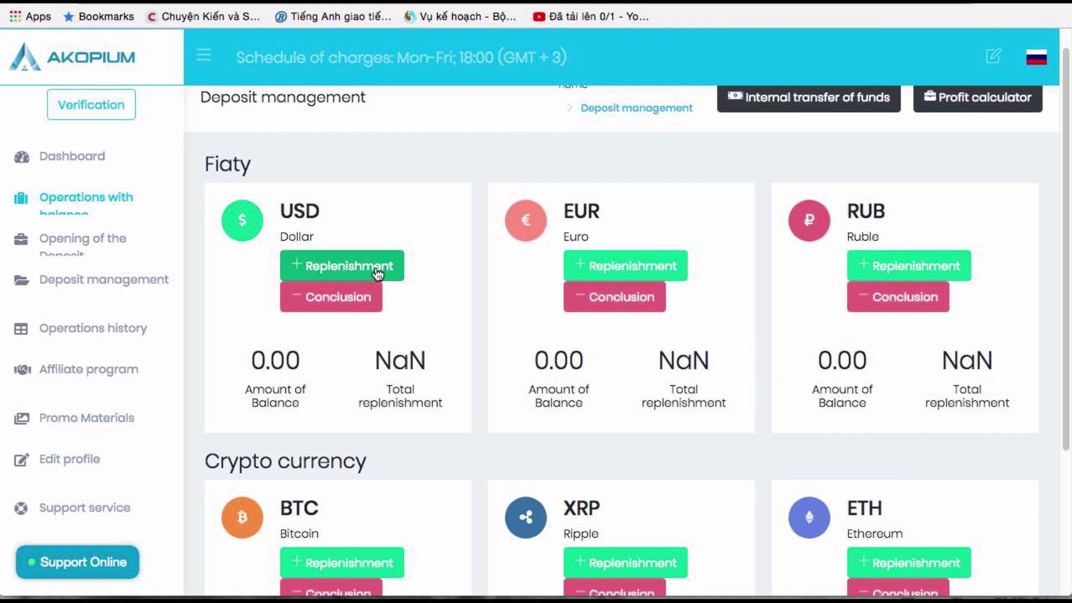
scroll(584, 311, "down", 1)
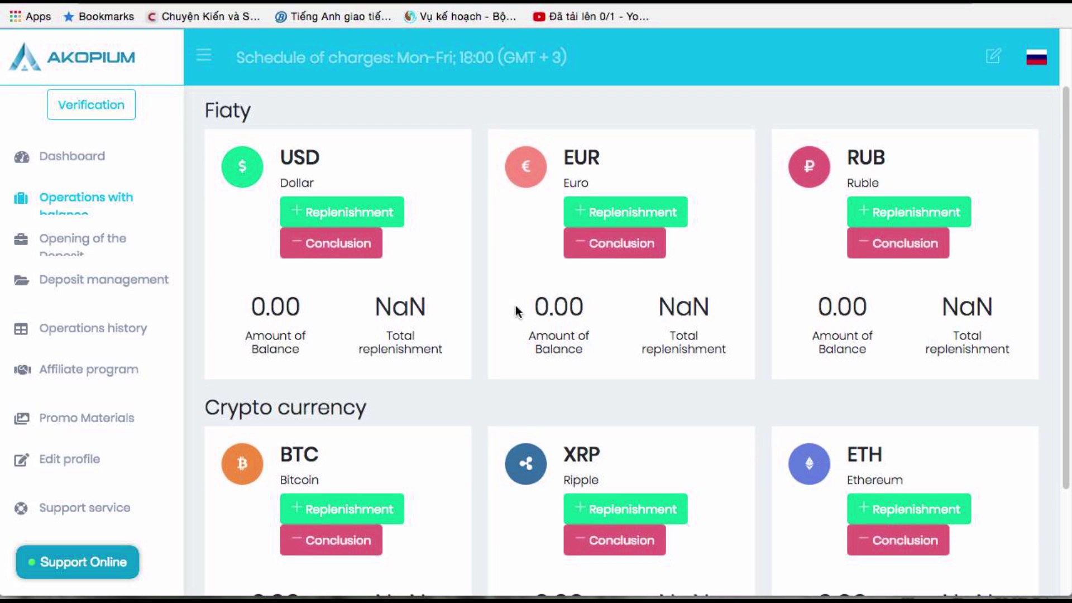
scroll(472, 302, "down", 3)
scroll(471, 302, "up", 5)
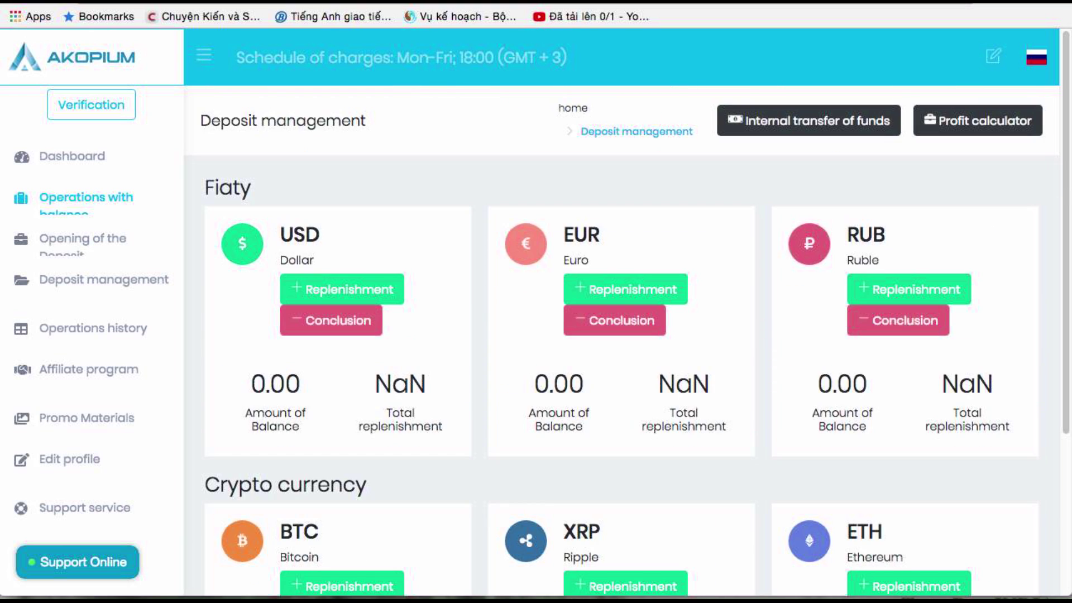
right_click(274, 4)
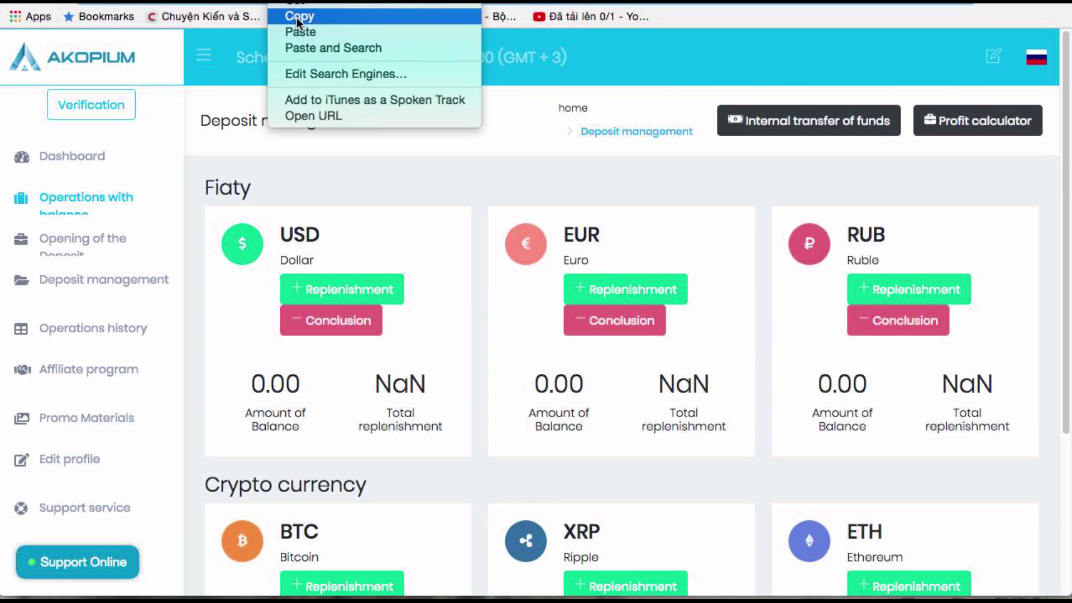
Copy the Akopium address and search it on Allmonitors in place of gambleinv.com
left_click(298, 17)
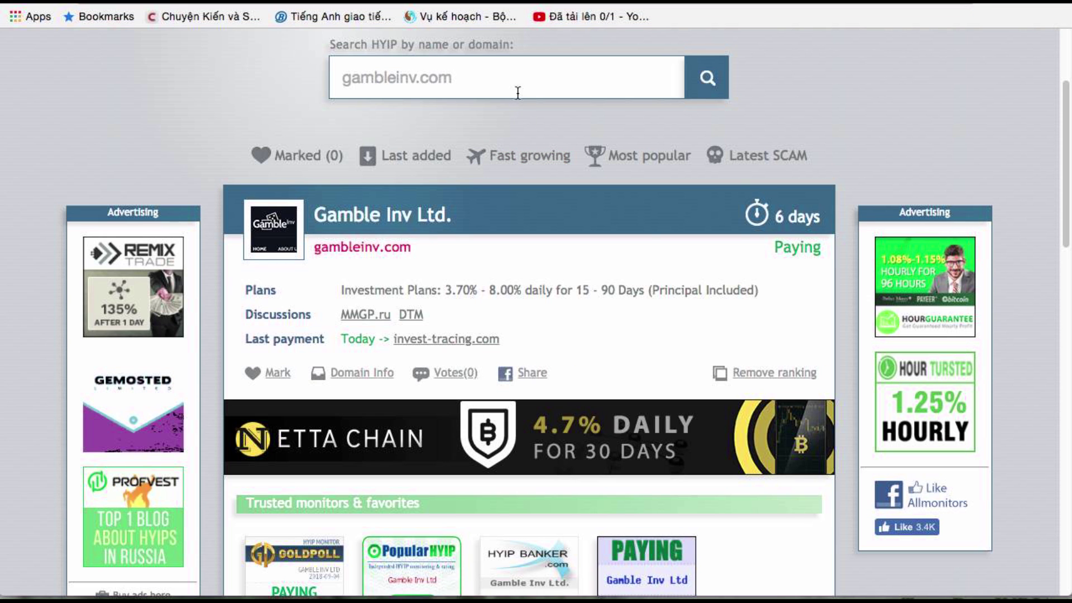
left_click(522, 79)
right_click(523, 83)
left_click(474, 77)
left_click_drag(474, 76, 328, 76)
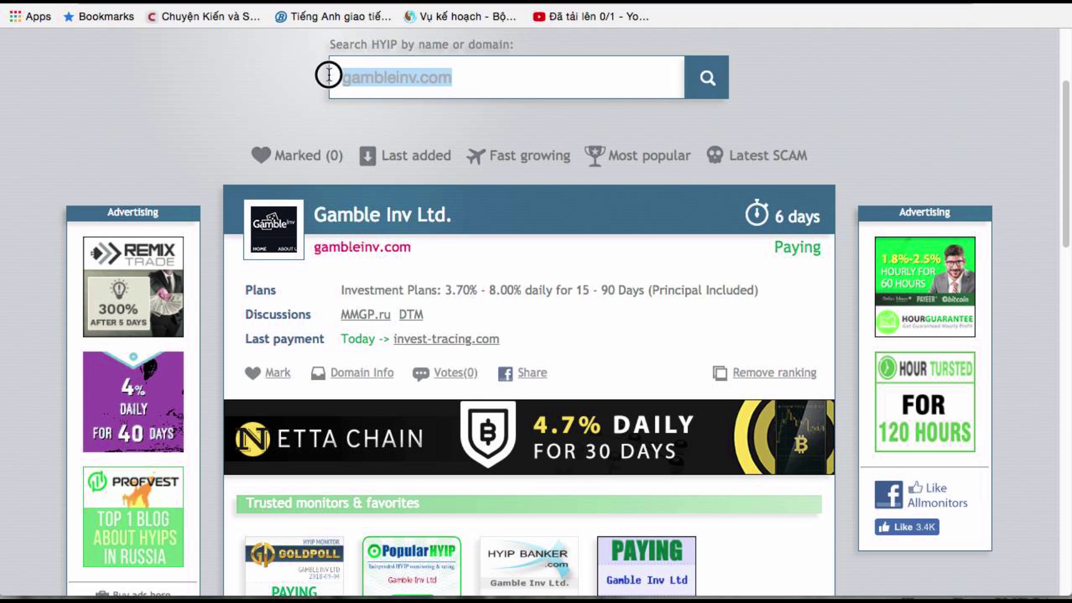
key("BackSpace")
right_click(521, 83)
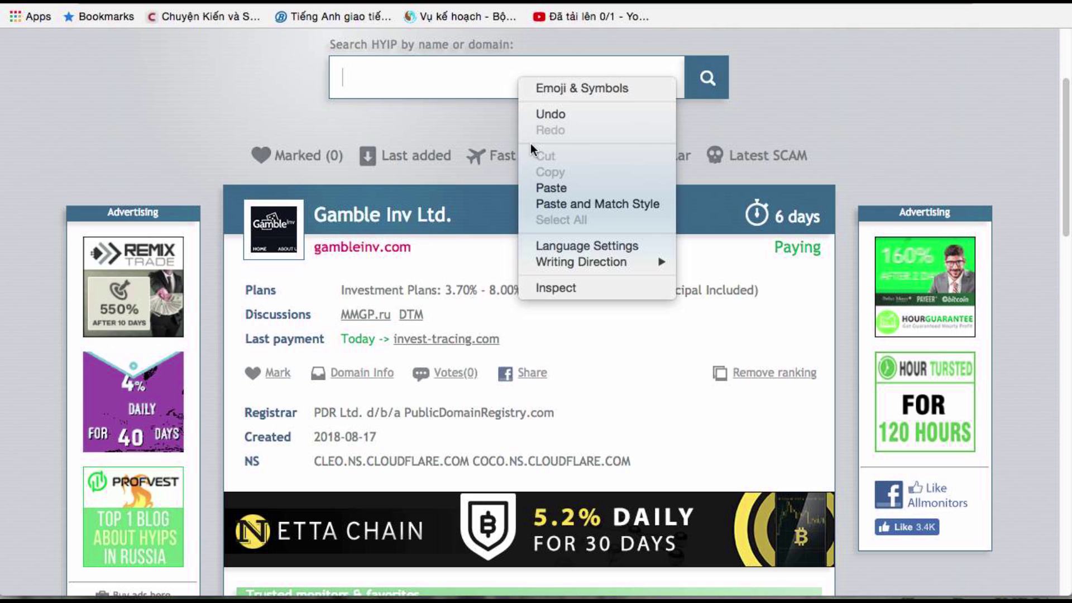
left_click(537, 183)
left_click(706, 89)
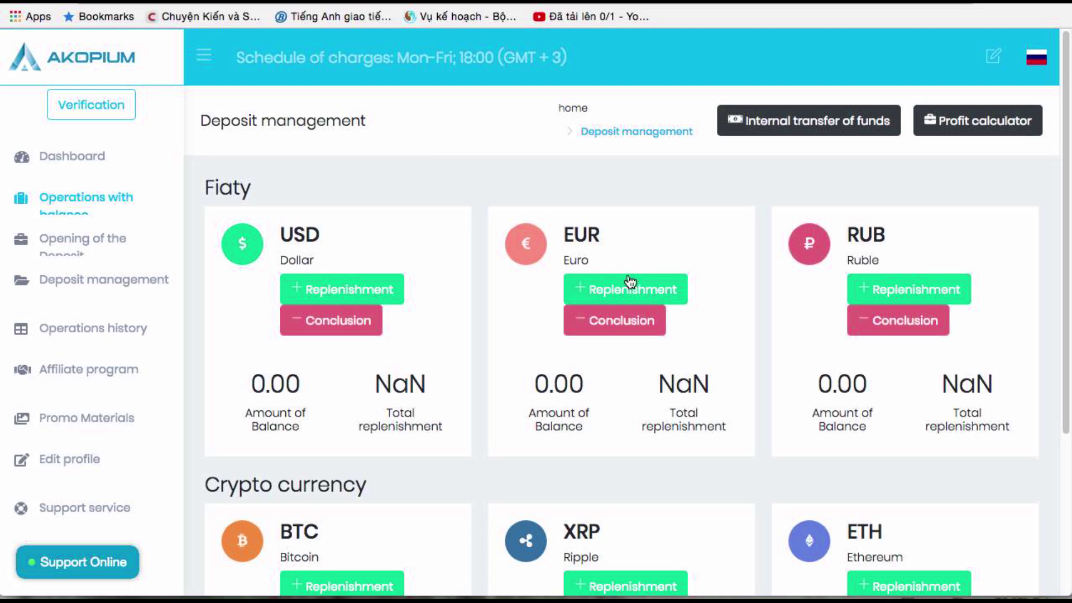
left_click(888, 300)
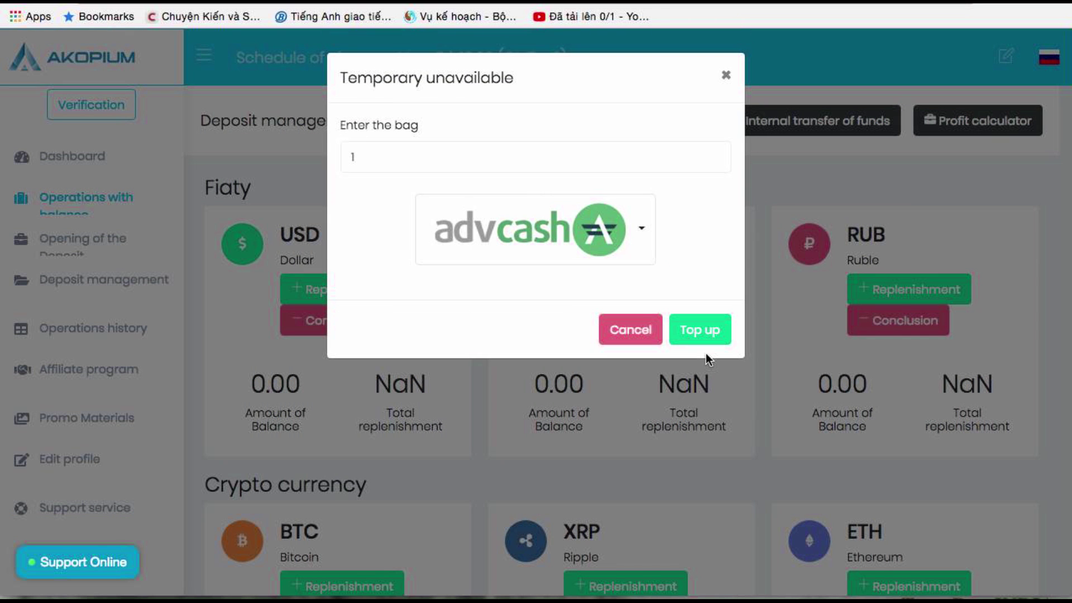
left_click(642, 234)
left_click(645, 237)
left_click(642, 230)
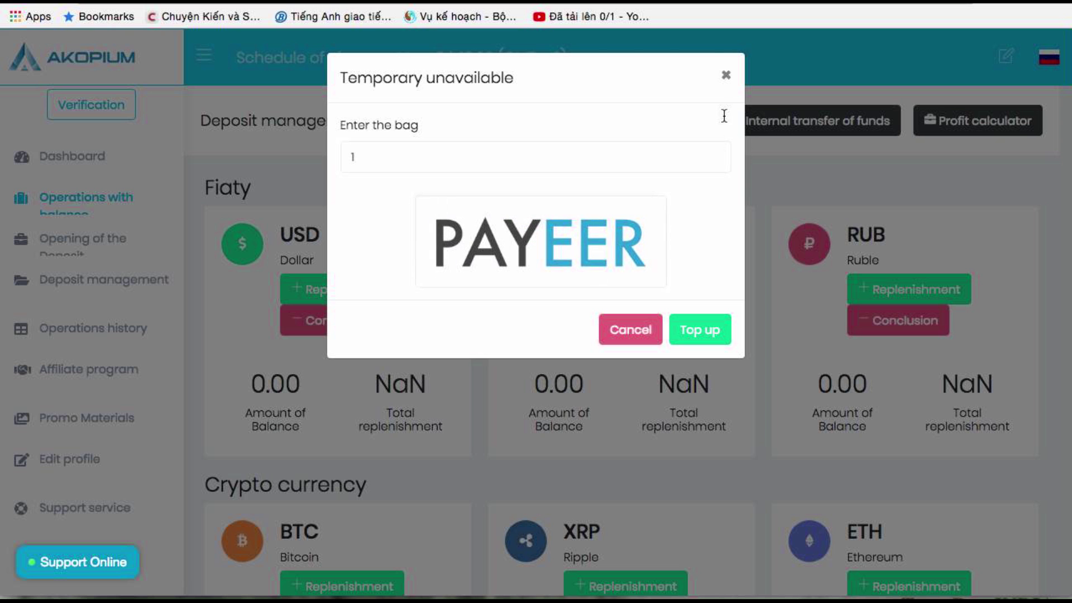
left_click(726, 75)
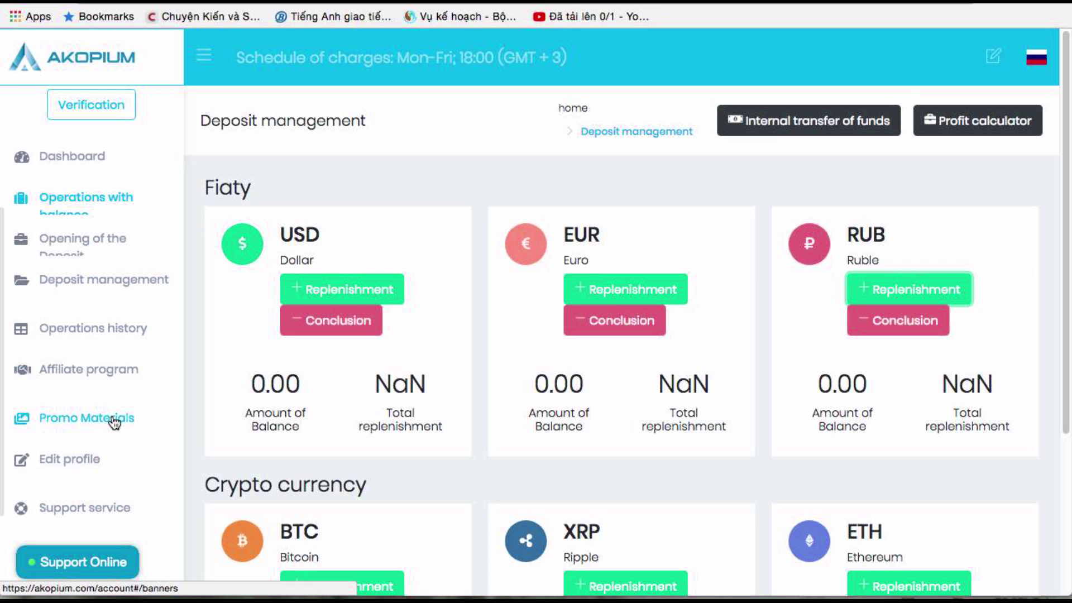
Open 'Opening of the Deposit' and review the Basic ($10–100), Advanced ($101–1000) and Premium ($1001–10000) plans
scroll(116, 421, "down", 1)
scroll(117, 416, "up", 5)
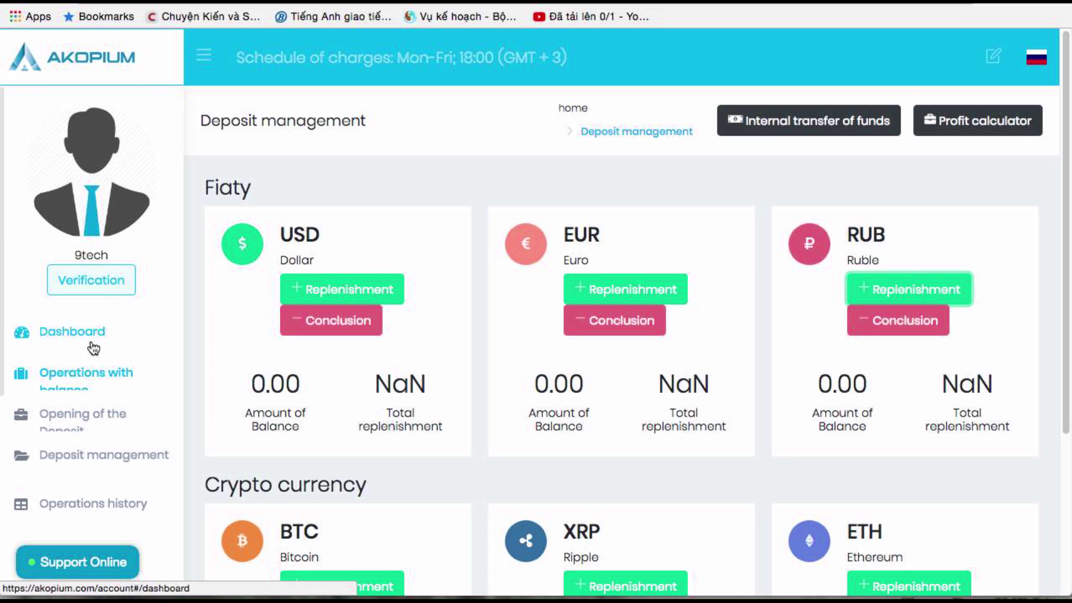
left_click(73, 414)
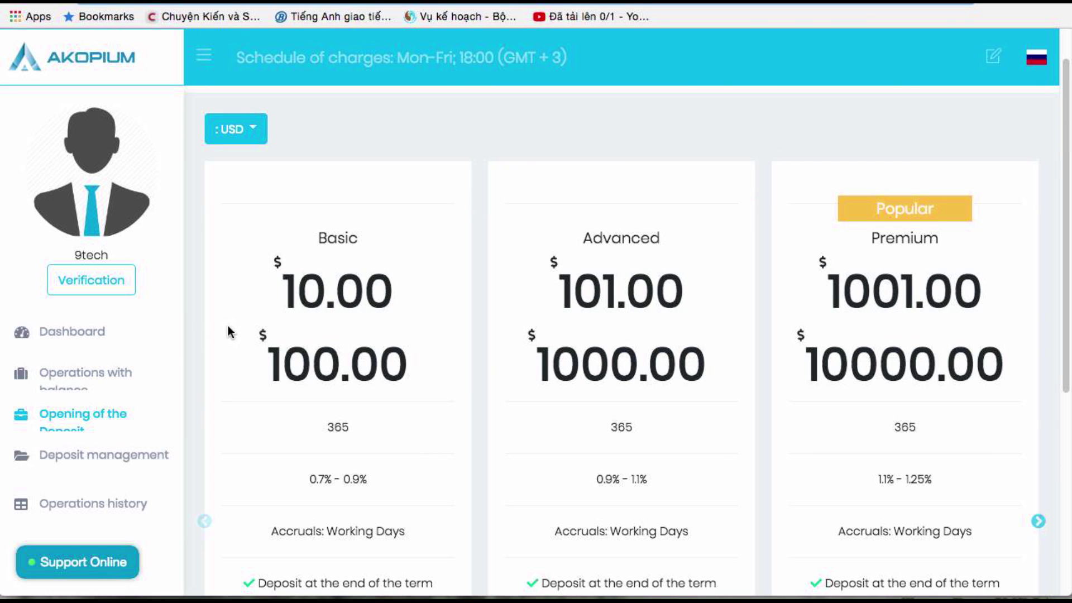
scroll(232, 331, "down", 1)
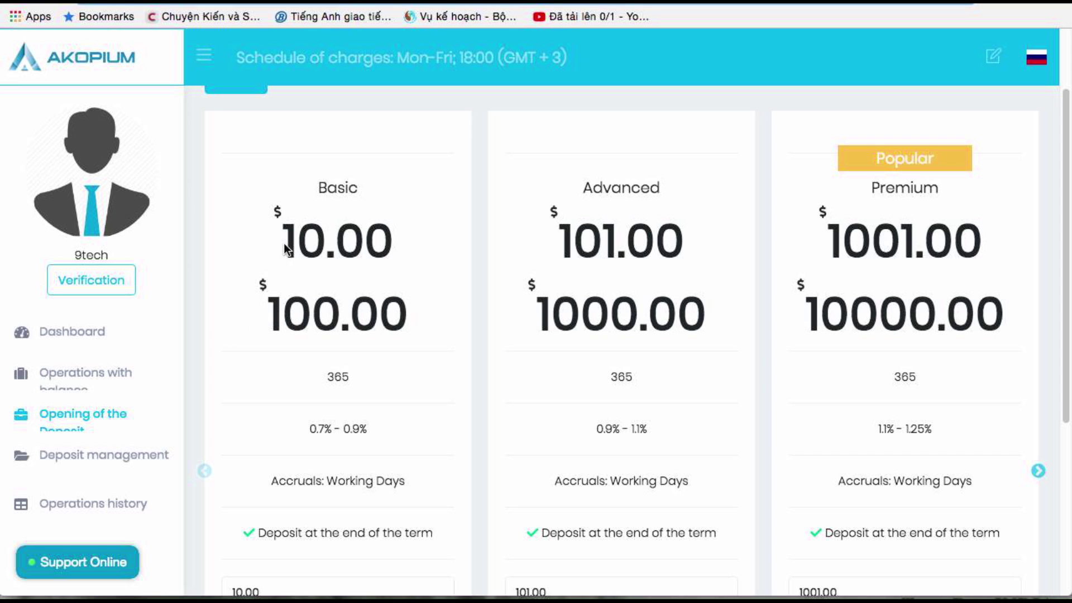
scroll(323, 257, "down", 4)
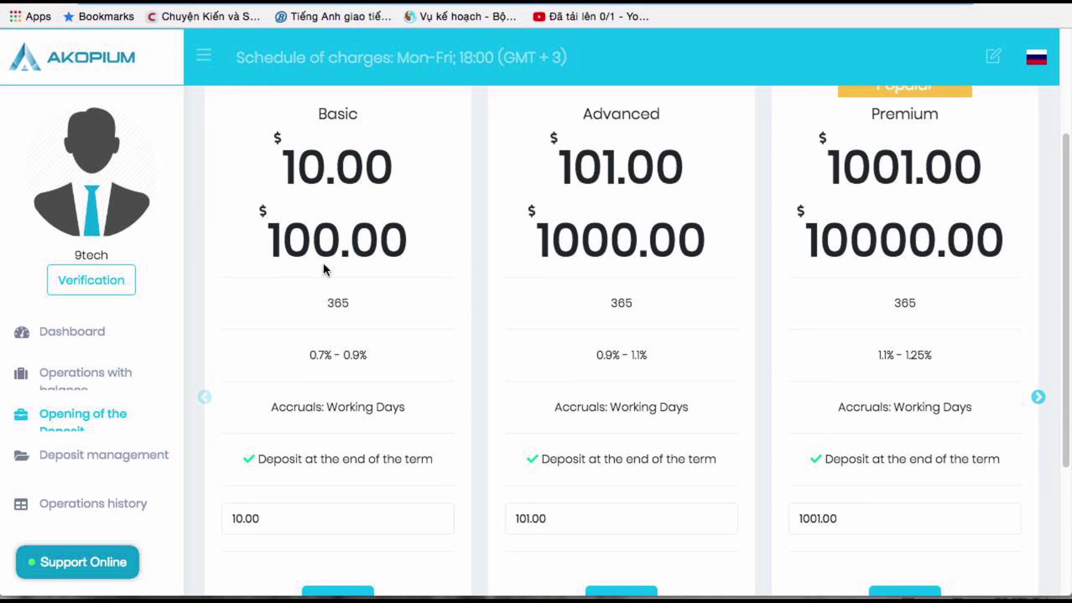
scroll(329, 299, "up", 1)
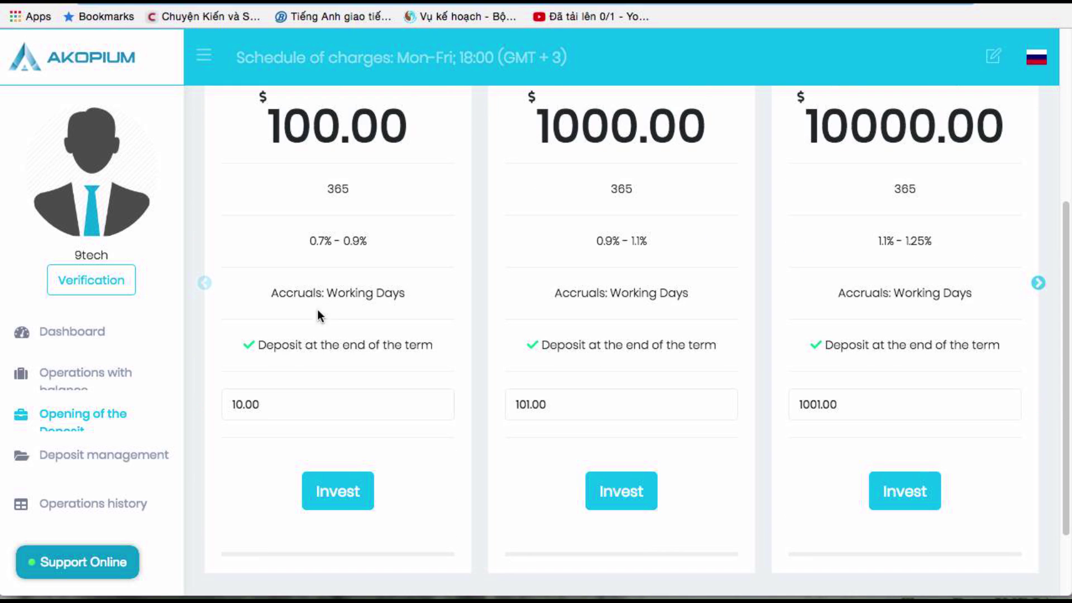
left_click_drag(309, 246, 421, 254)
scroll(393, 259, "up", 2)
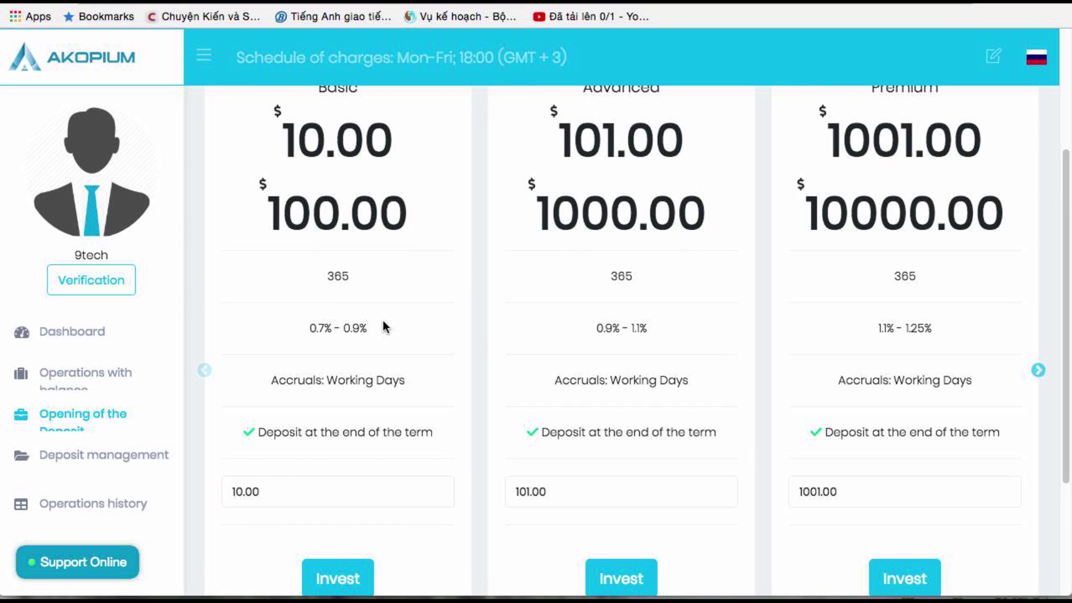
scroll(383, 328, "up", 1)
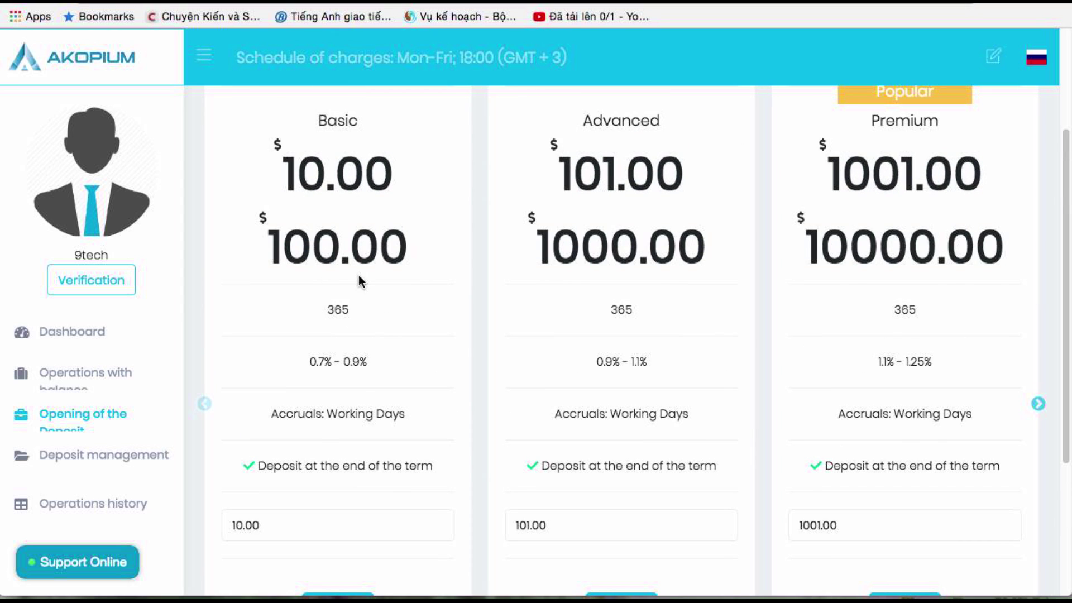
scroll(360, 296, "up", 3)
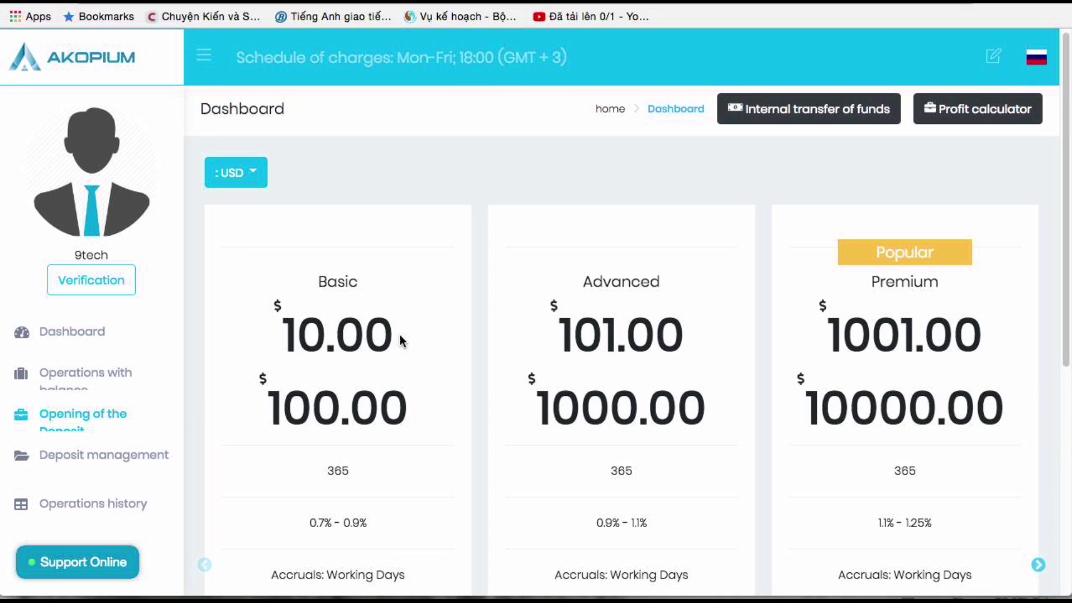
Open the profit calculator in RUB and slide reinvestment up to 100%, then down to about 10%
left_click(958, 122)
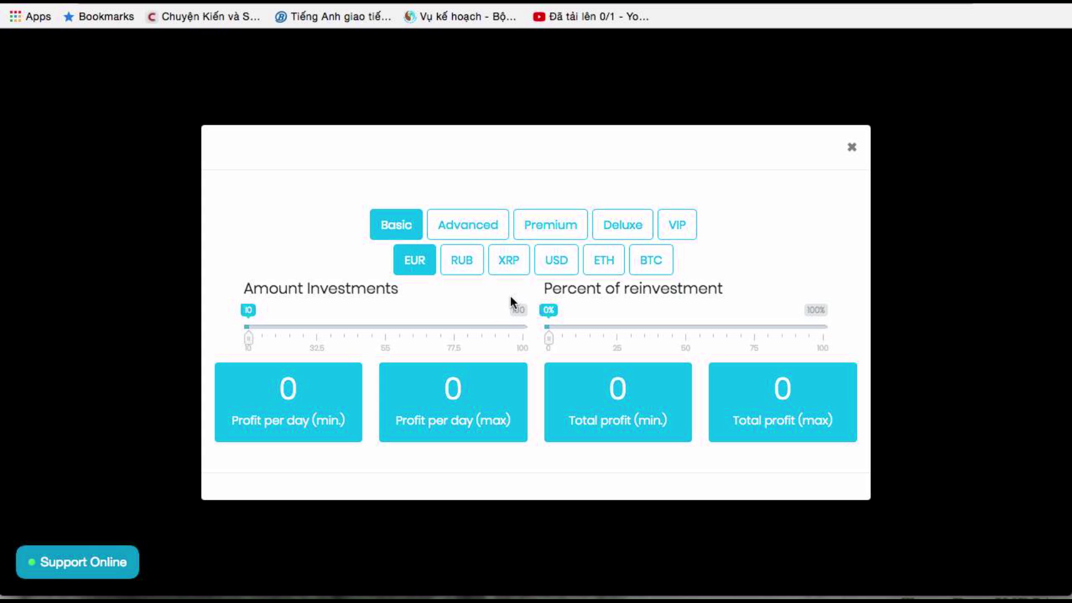
left_click(459, 265)
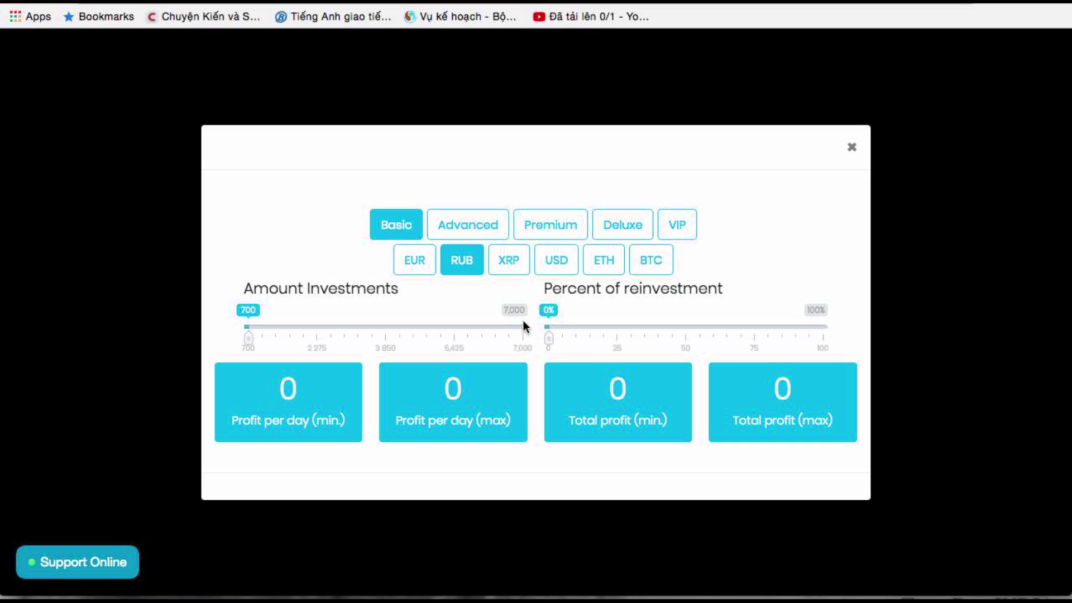
left_click(563, 334)
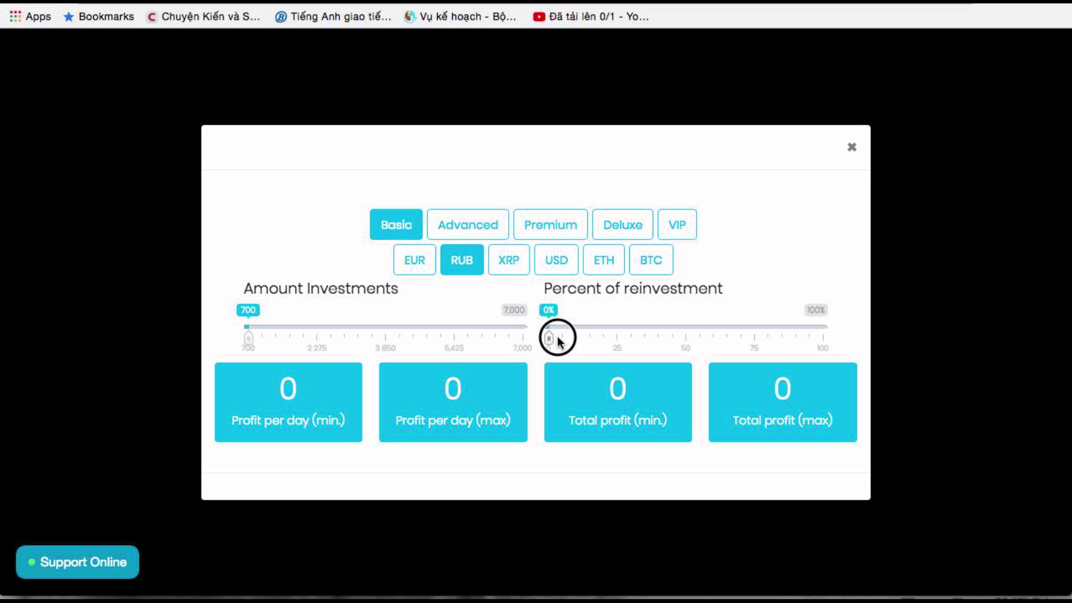
left_click_drag(564, 338, 873, 337)
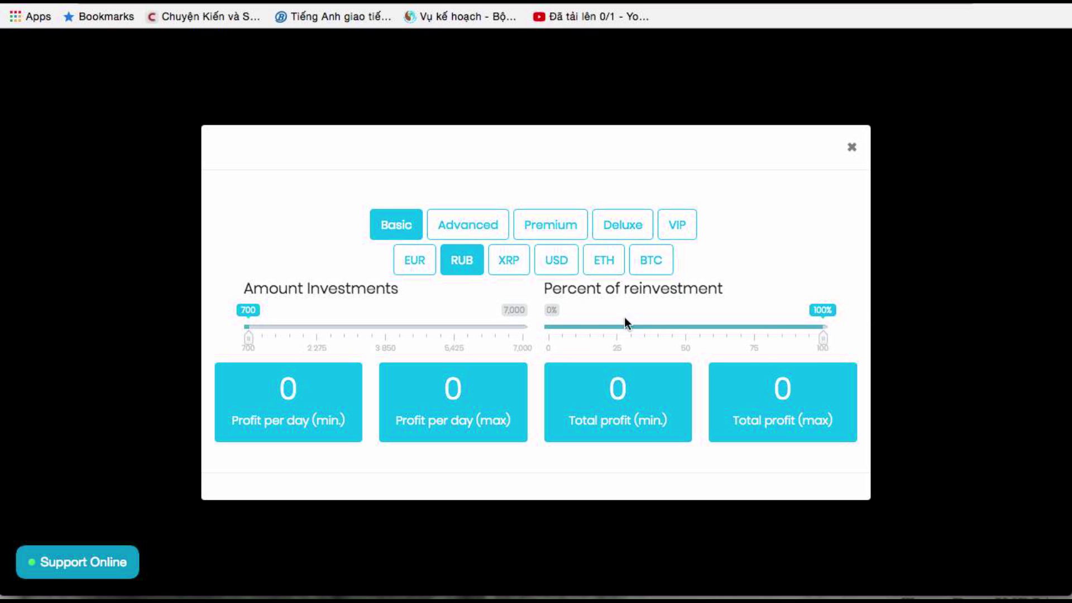
left_click(466, 268)
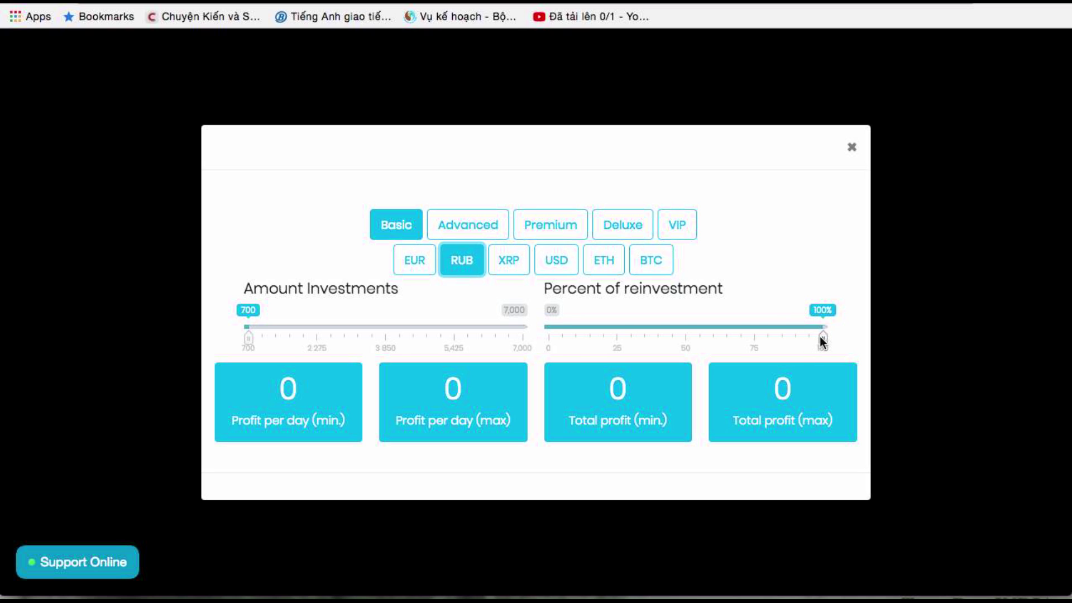
left_click_drag(821, 338, 575, 335)
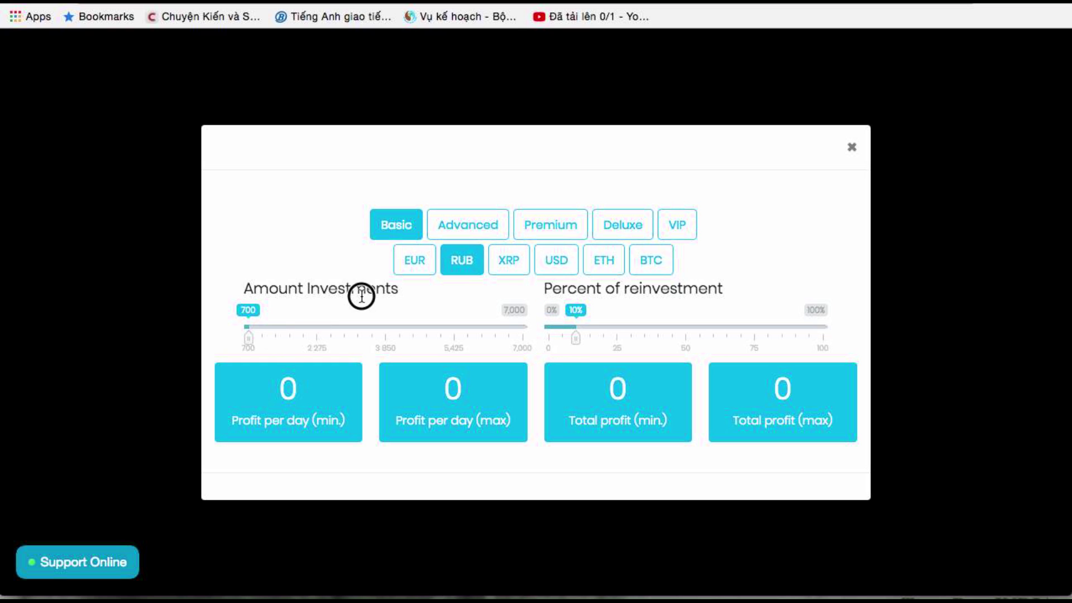
Try XRP and the Advanced plan, return to Basic in RUB, and close the calculator
left_click(509, 259)
left_click(467, 261)
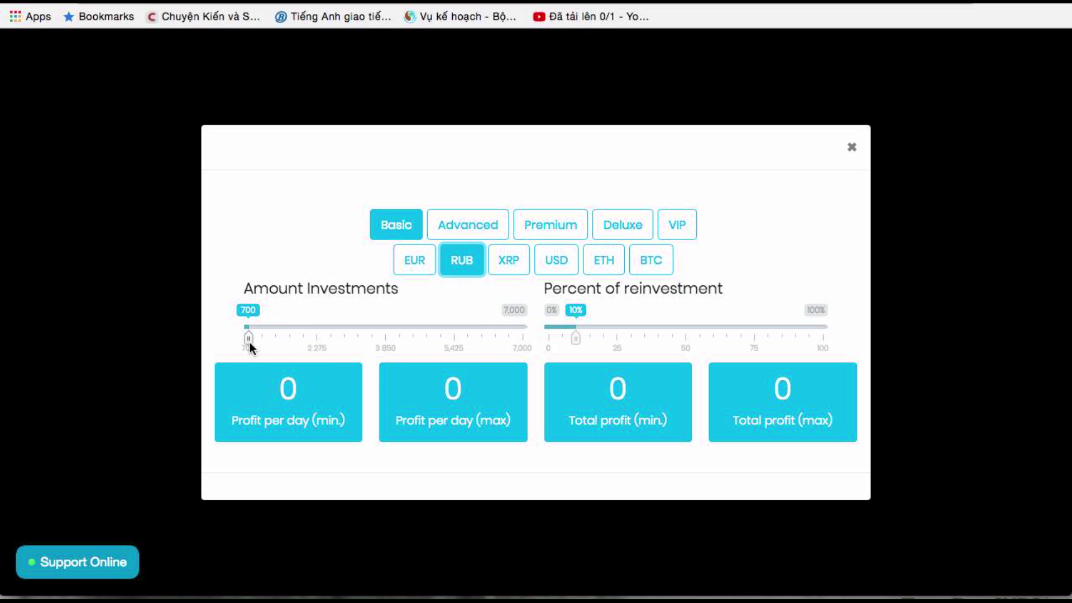
left_click(466, 229)
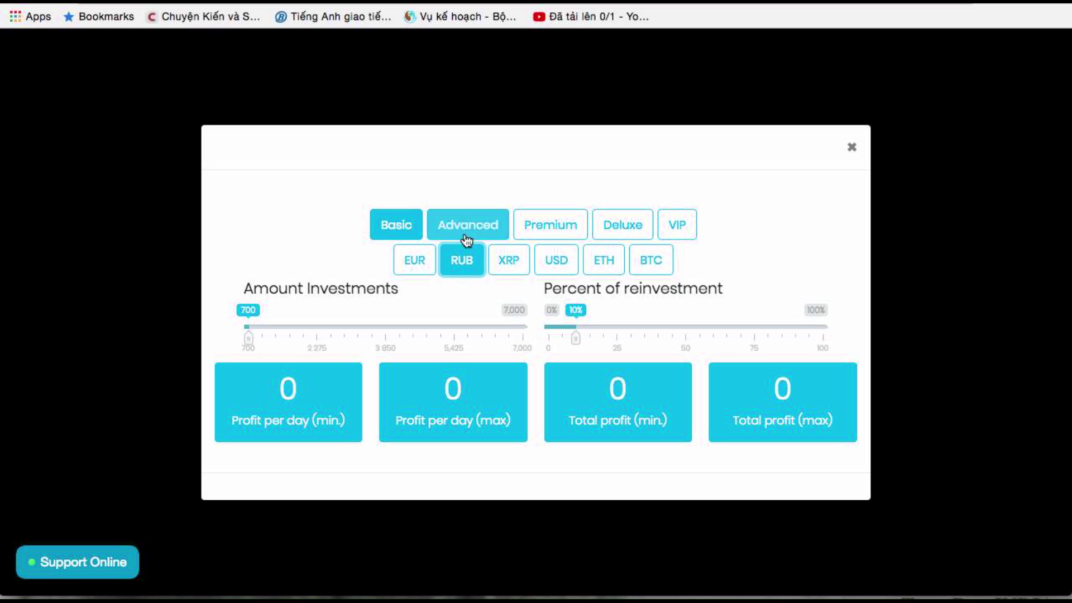
left_click(405, 225)
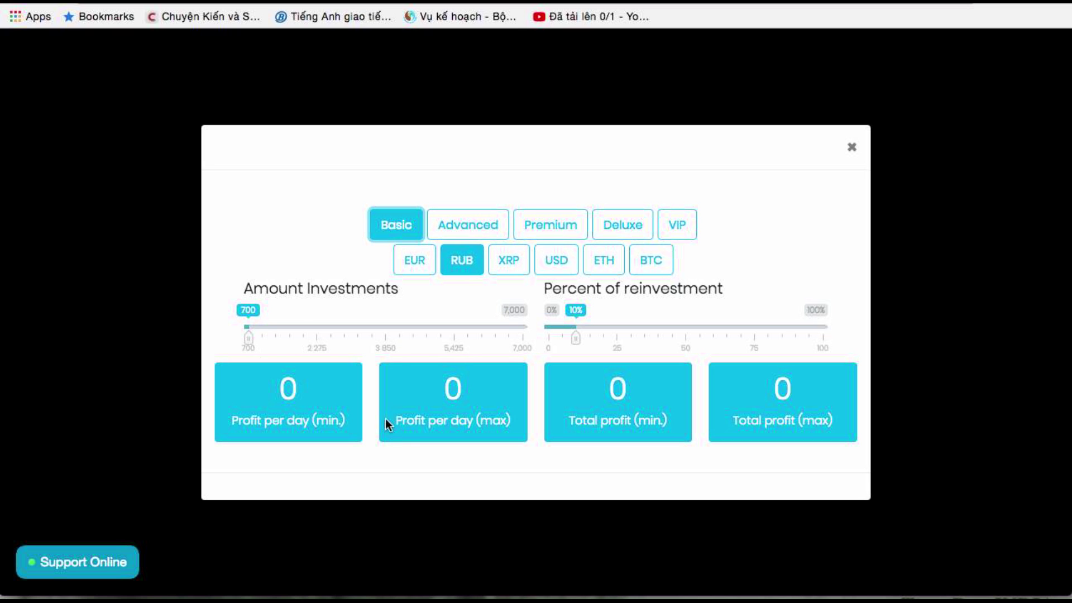
left_click(476, 269)
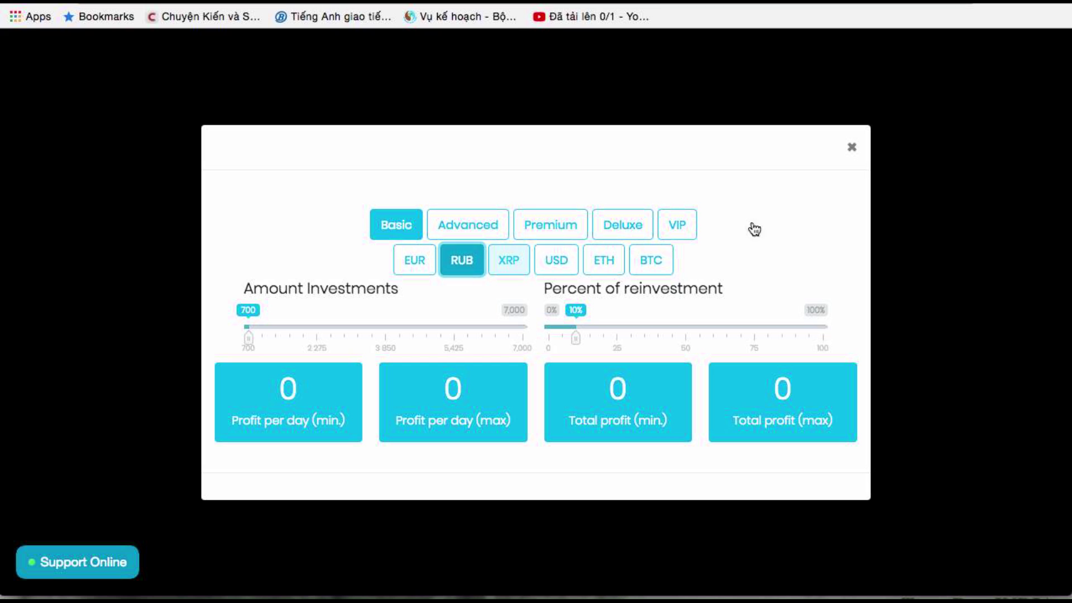
left_click(841, 154)
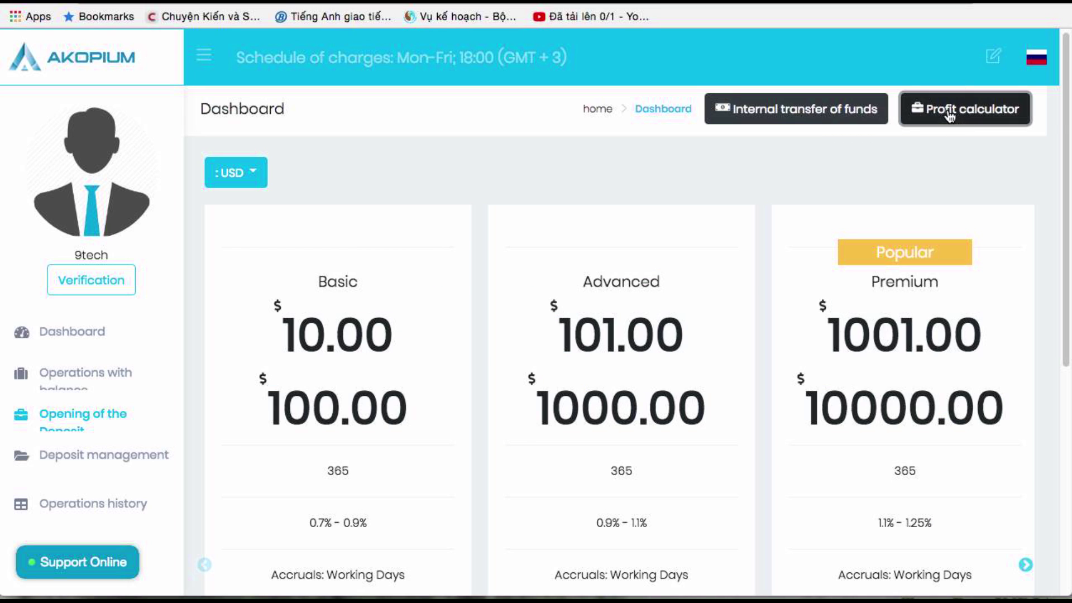
left_click(950, 114)
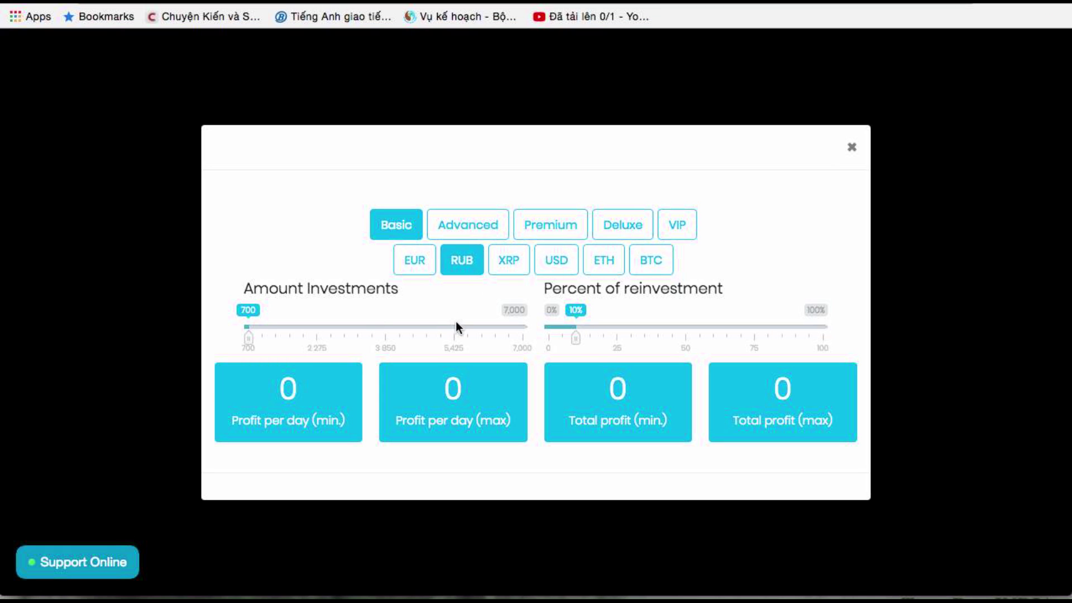
mouse_move(576, 337)
left_mouse_down()
mouse_move(828, 337)
mouse_move(566, 342)
mouse_move(580, 343)
left_mouse_up()
left_click_drag(246, 341, 217, 334)
left_click(457, 229)
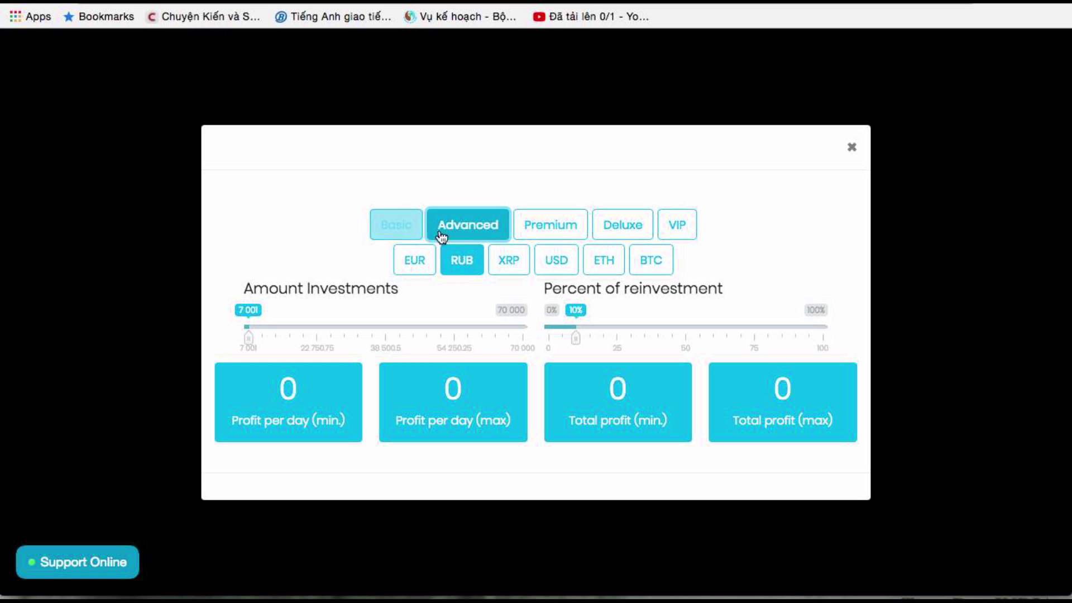
left_click(383, 217)
left_click(452, 224)
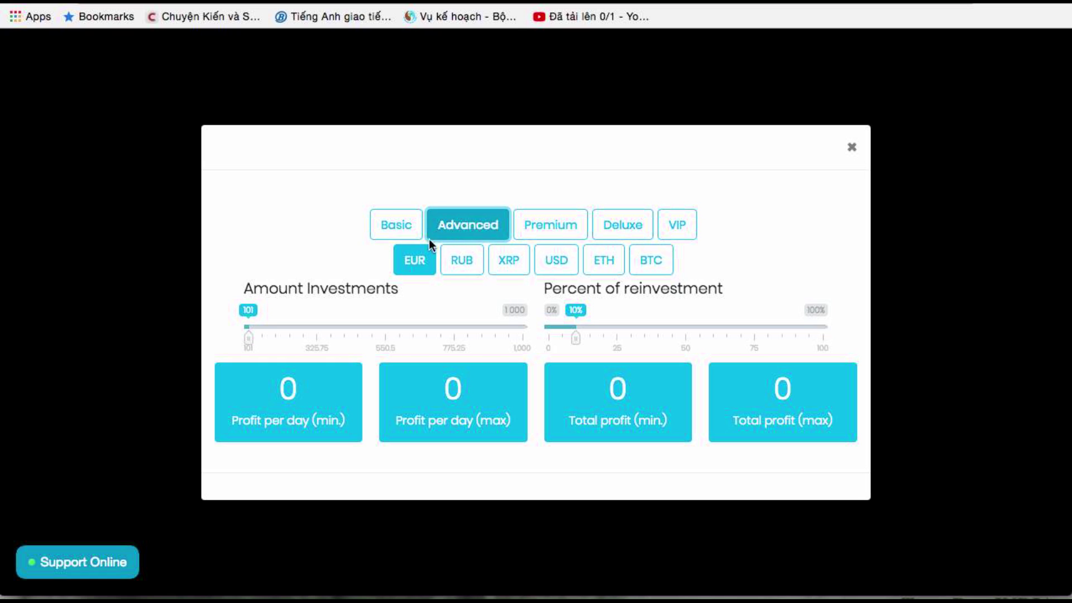
left_click(472, 261)
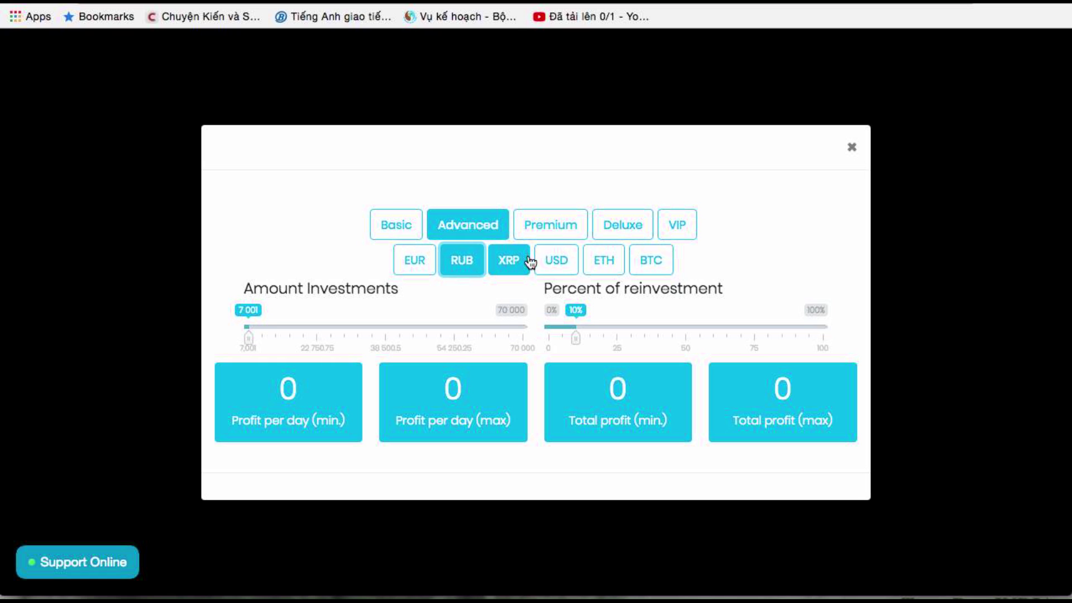
left_click(558, 261)
left_click(603, 260)
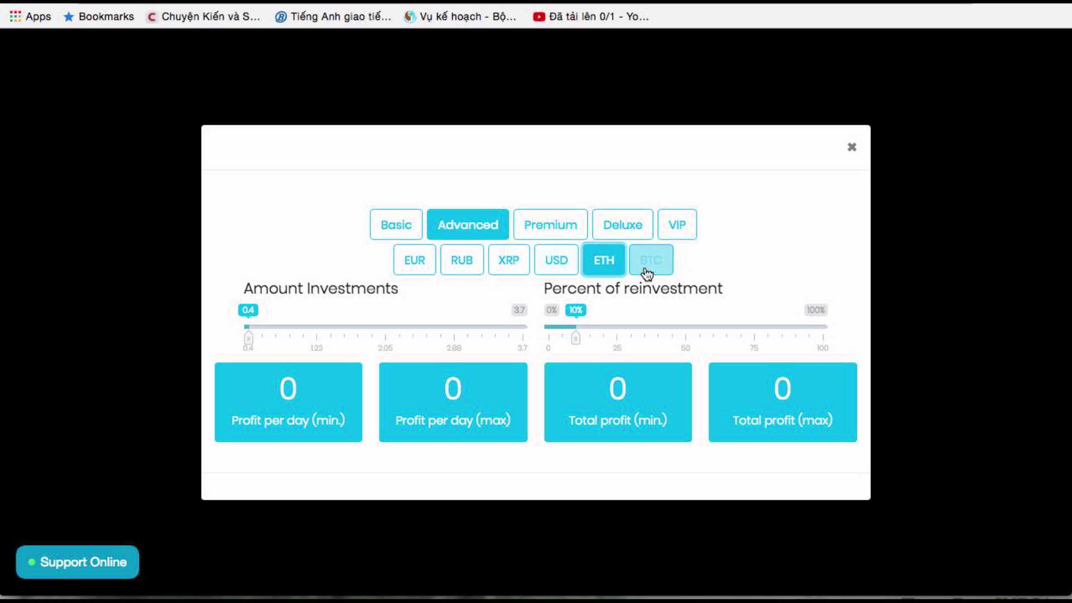
left_click(648, 261)
left_click(594, 259)
left_click(543, 227)
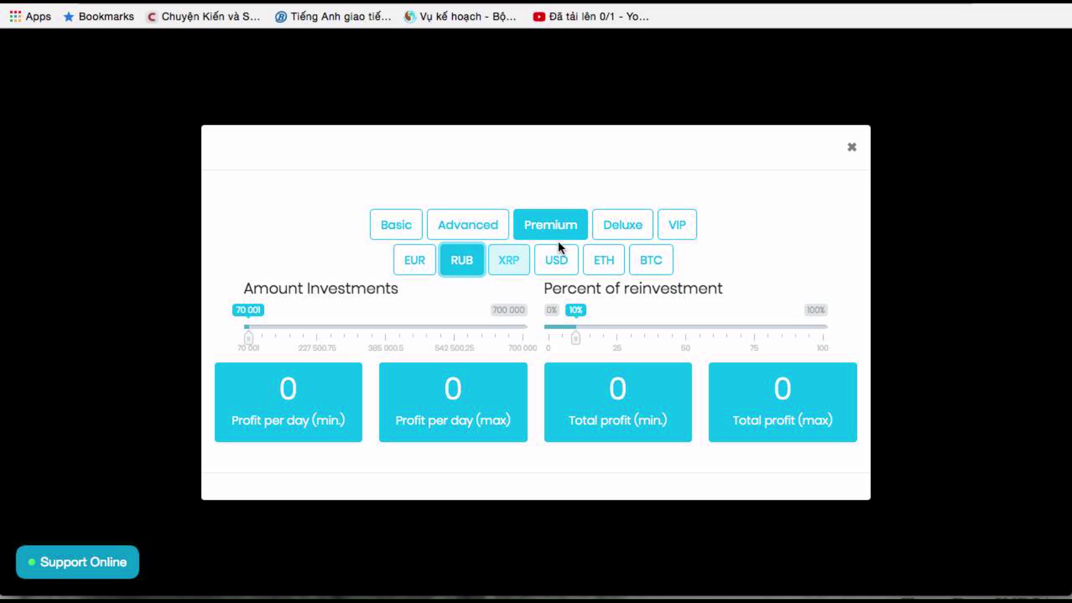
left_click(859, 149)
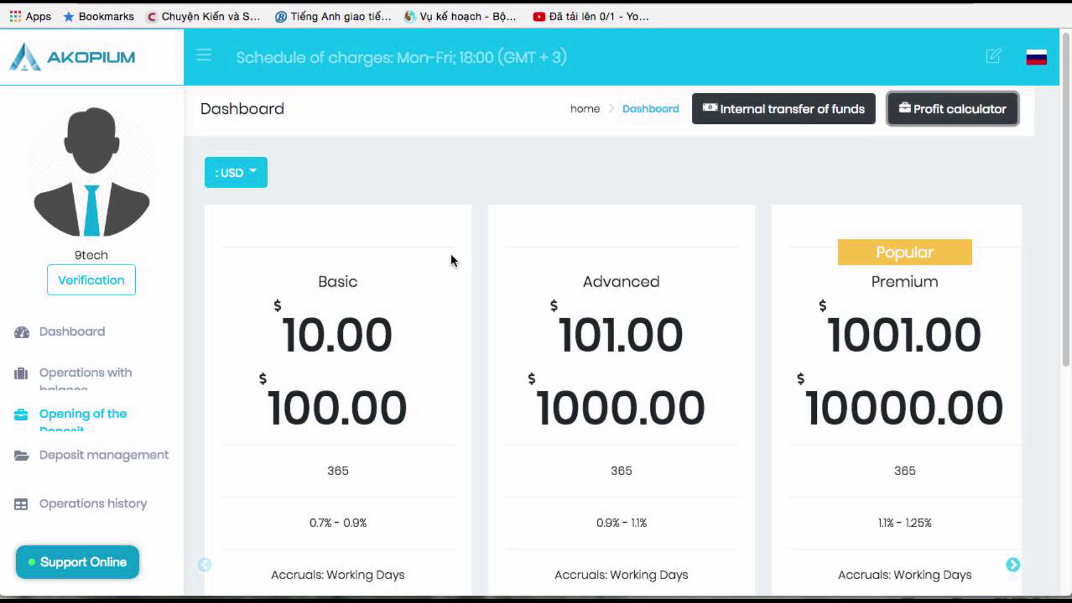
Slide through the 365-day plan cards and launch Calculator from the Dock
scroll(453, 277, "down", 7)
scroll(454, 279, "up", 2)
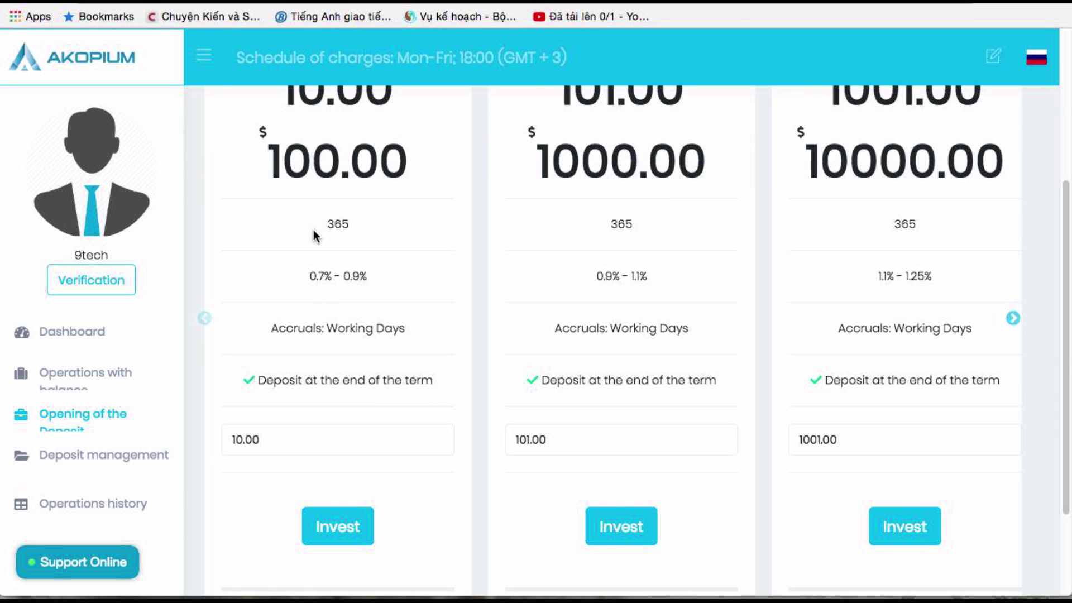
left_click_drag(368, 232, 328, 227)
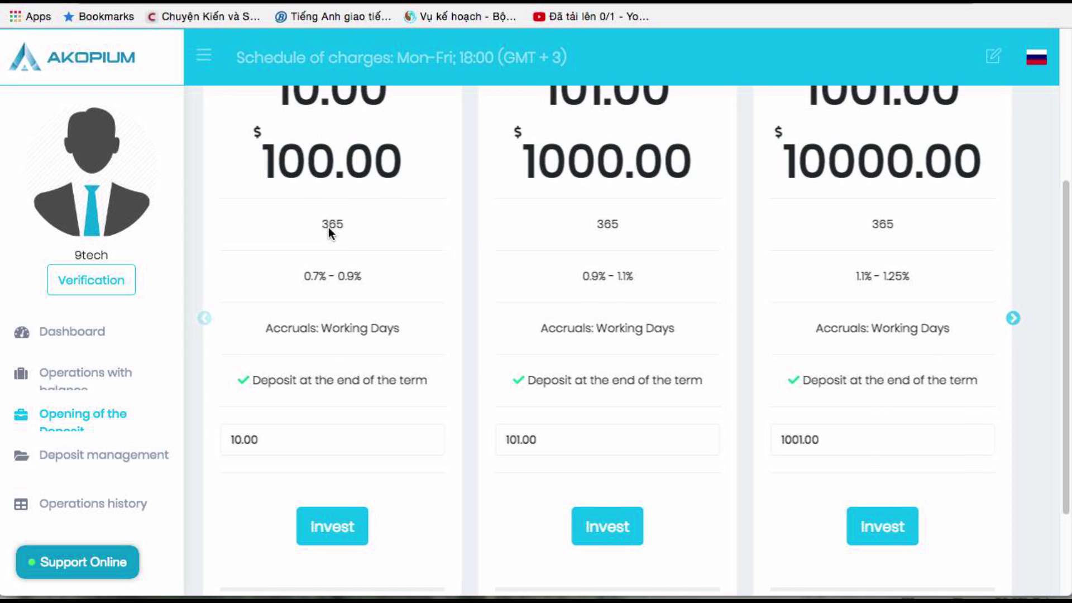
scroll(415, 272, "up", 1)
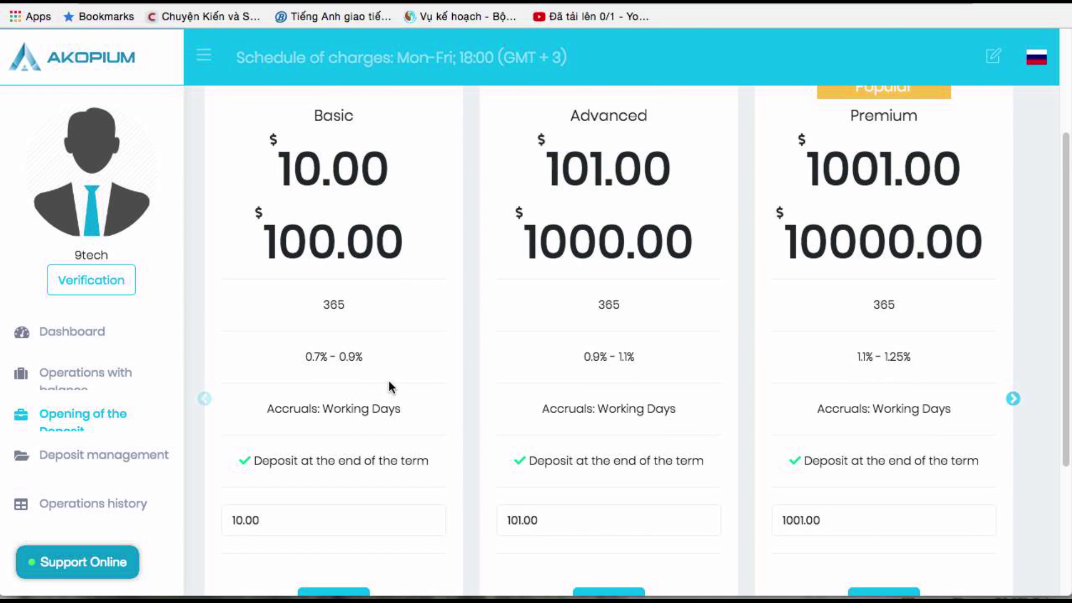
mouse_move(357, 575)
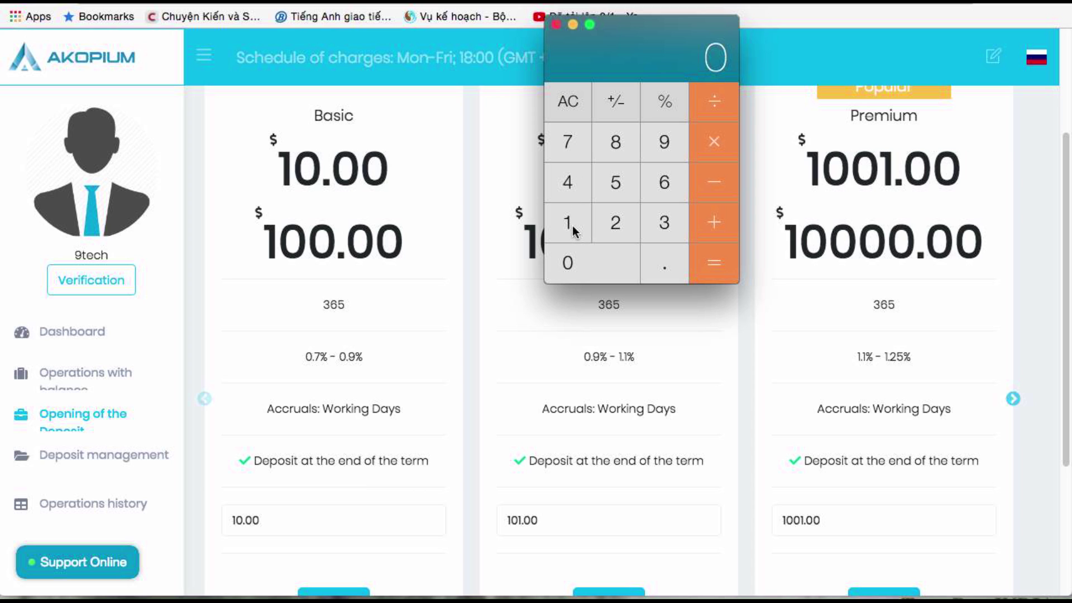
Multiply the 0.7% daily rate by 365 days in Calculator, getting 255.5
left_click(584, 262)
left_click(658, 256)
left_click(567, 143)
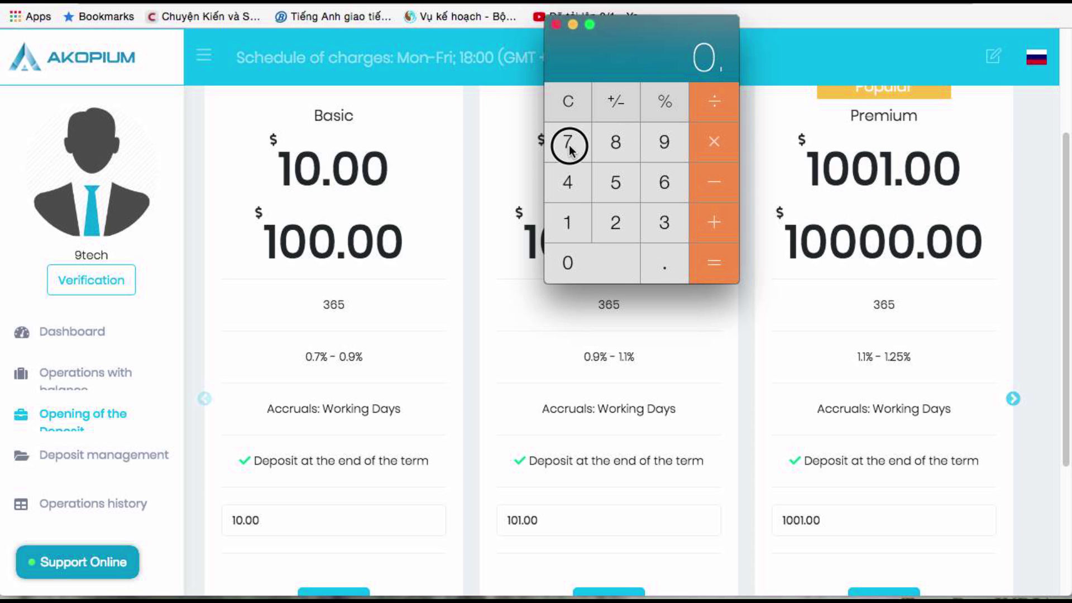
left_click(716, 146)
left_click(665, 223)
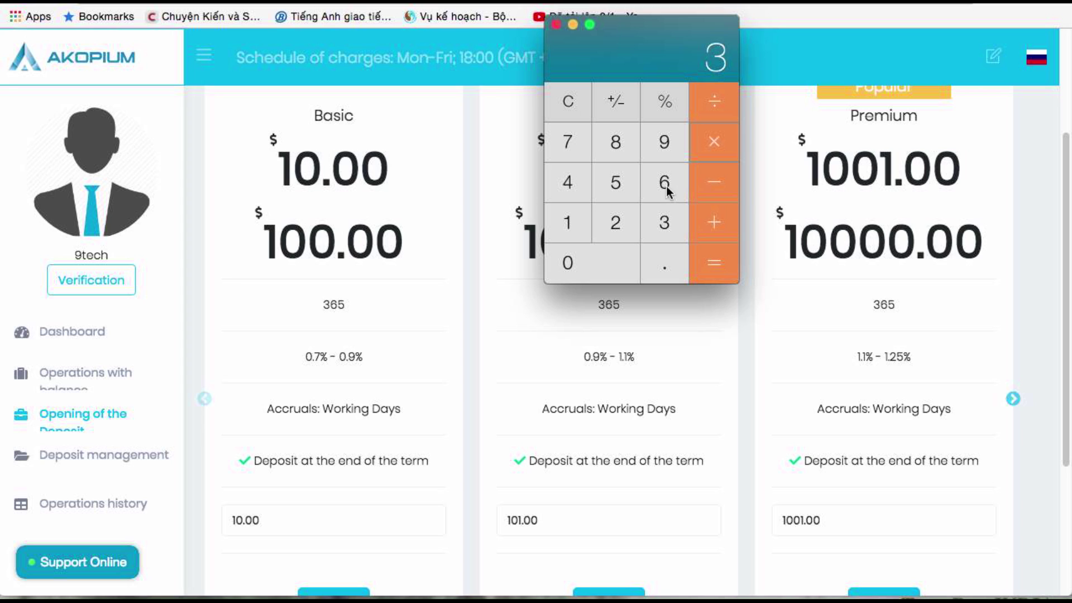
left_click(664, 182)
left_click(620, 183)
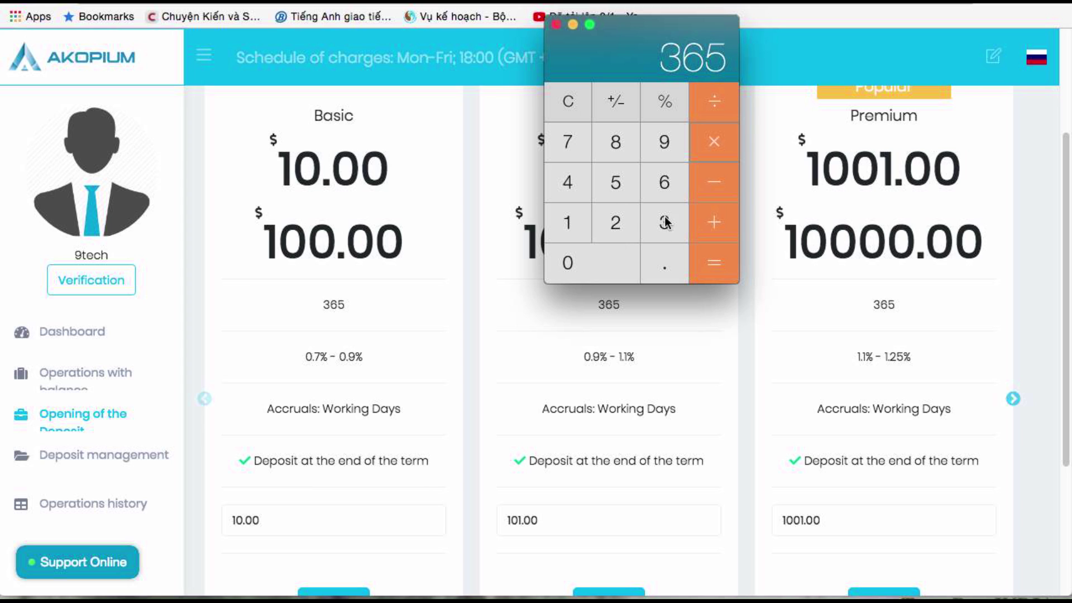
left_click(712, 261)
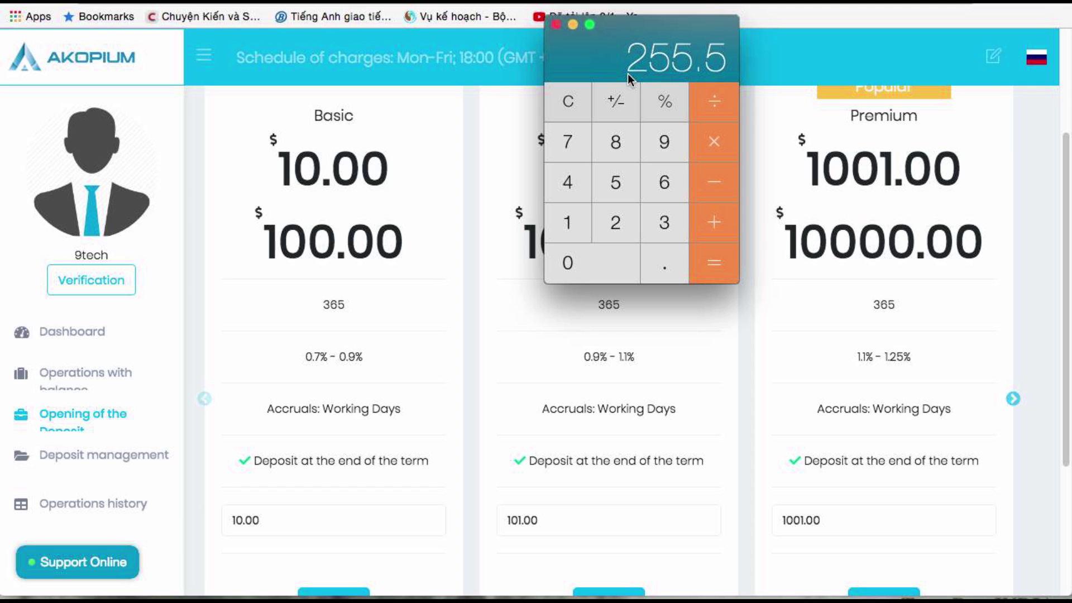
Close Calculator and scroll back over the Basic, Advanced and Premium 365-day plans
left_click(556, 25)
scroll(54, 356, "down", 1)
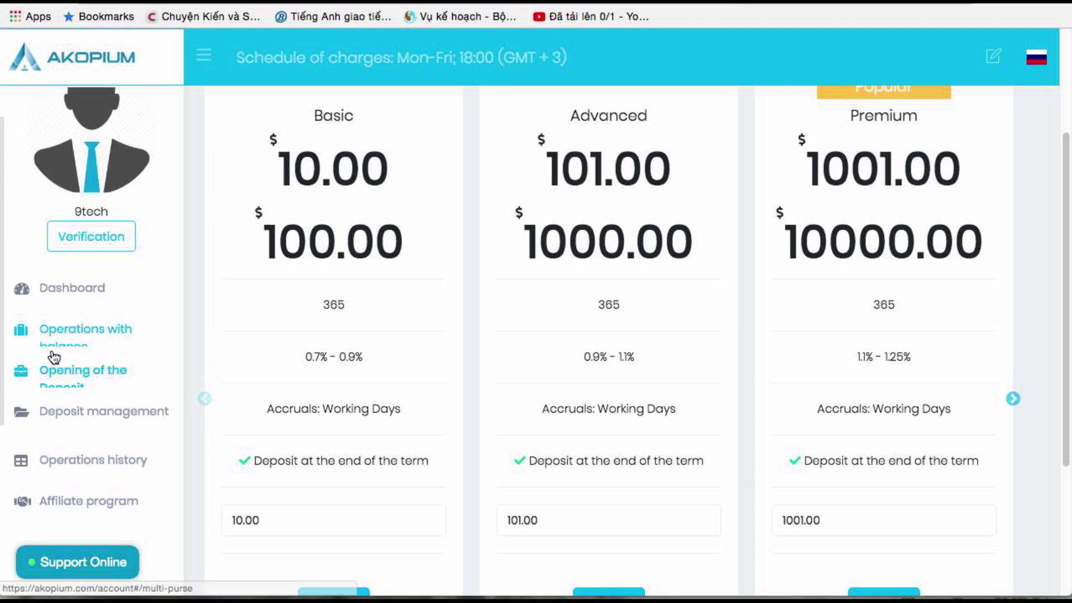
scroll(54, 356, "down", 3)
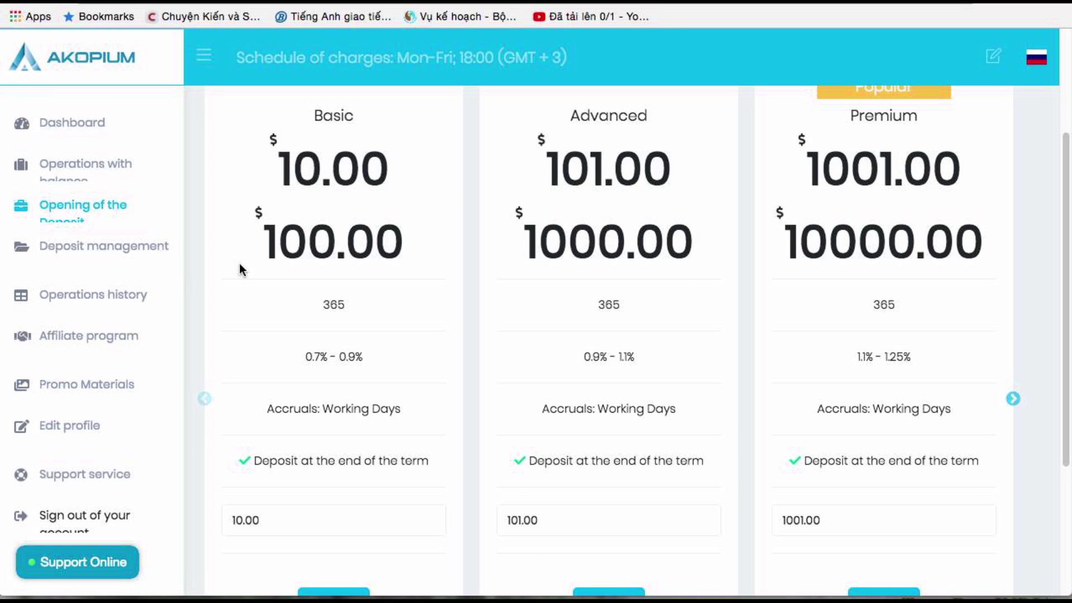
scroll(239, 265, "up", 1)
scroll(183, 270, "up", 4)
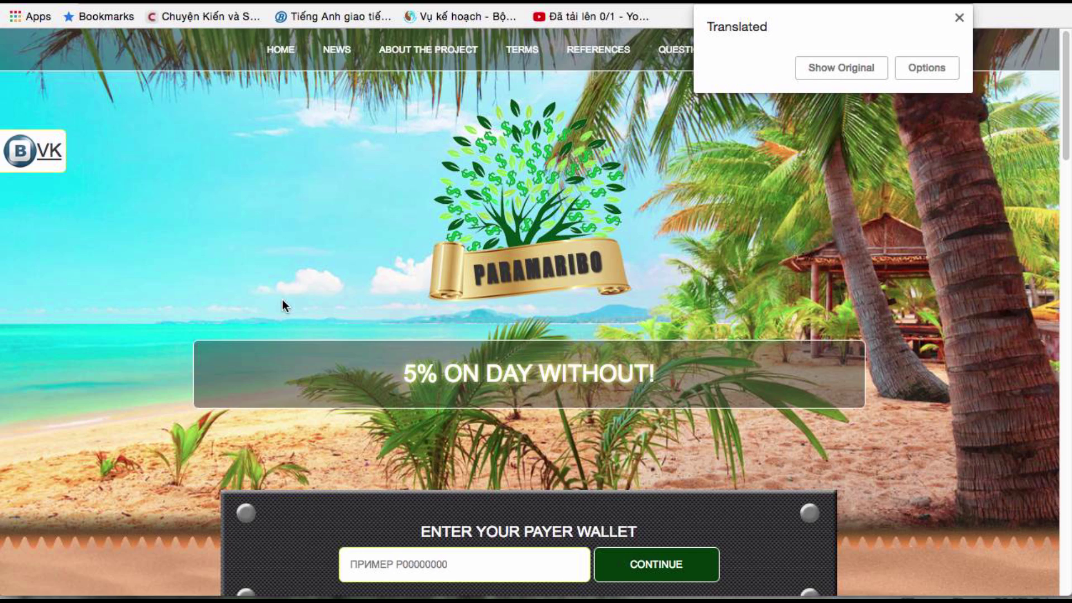
Enter the captcha security code on Payeer's login form and submit it with GO NEXT
scroll(282, 299, "down", 9)
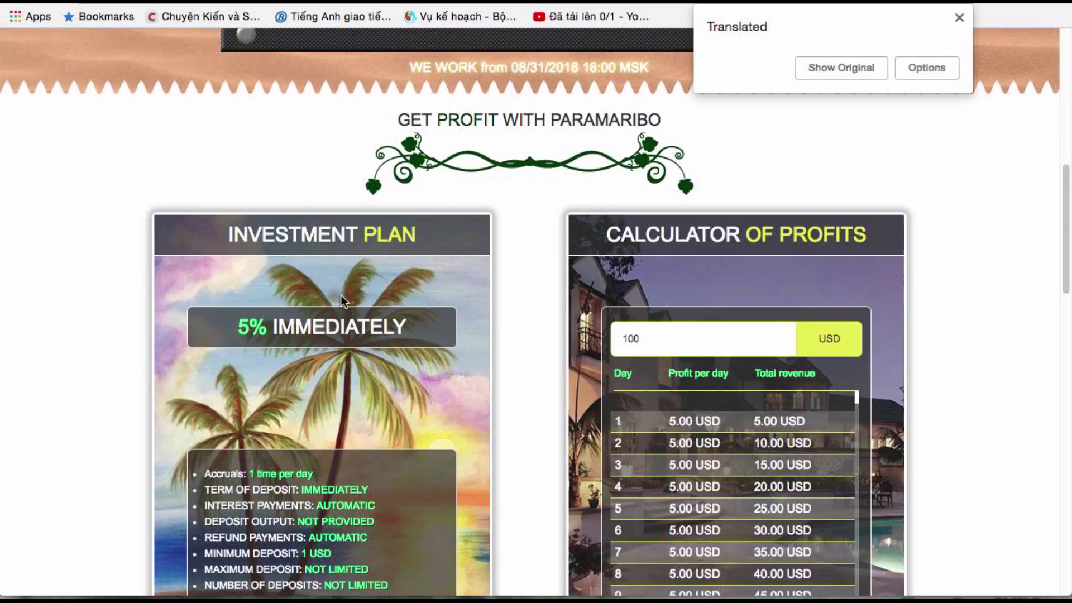
scroll(341, 295, "up", 3)
left_click(501, 181)
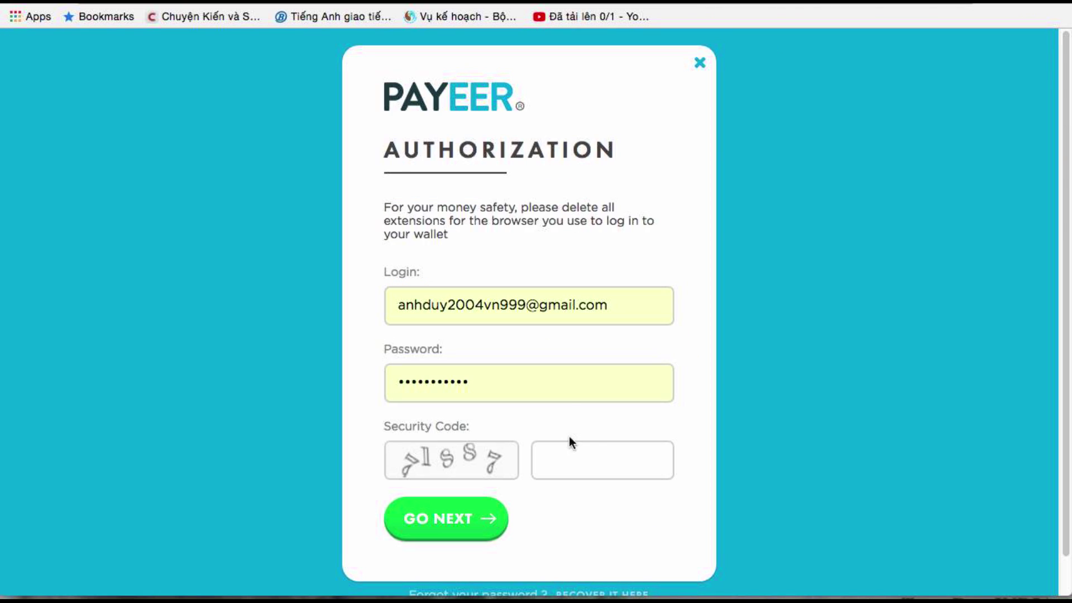
left_click(581, 451)
type("71887")
left_click(474, 517)
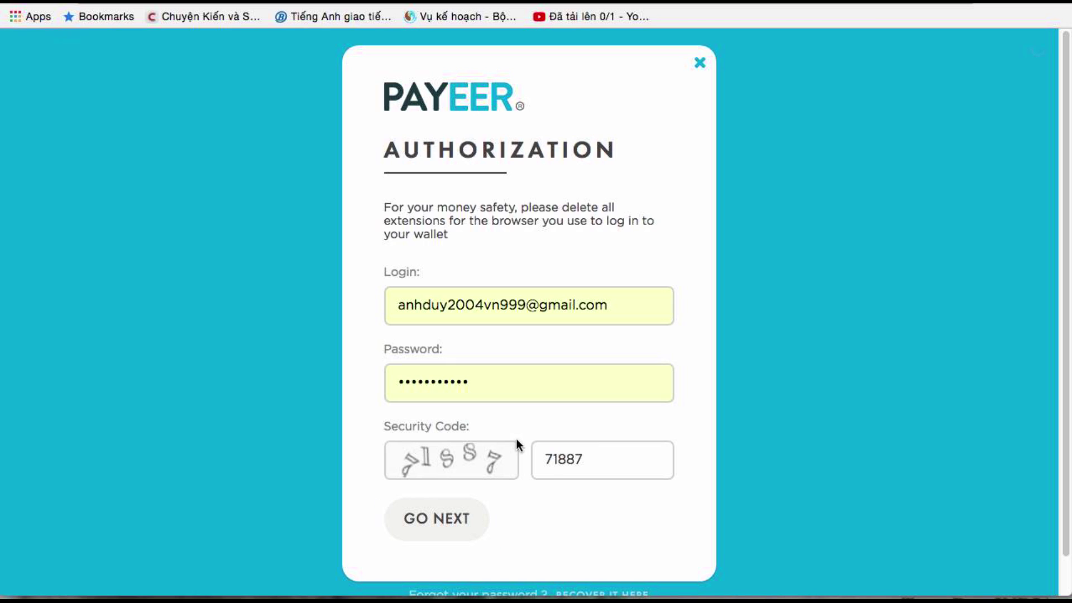
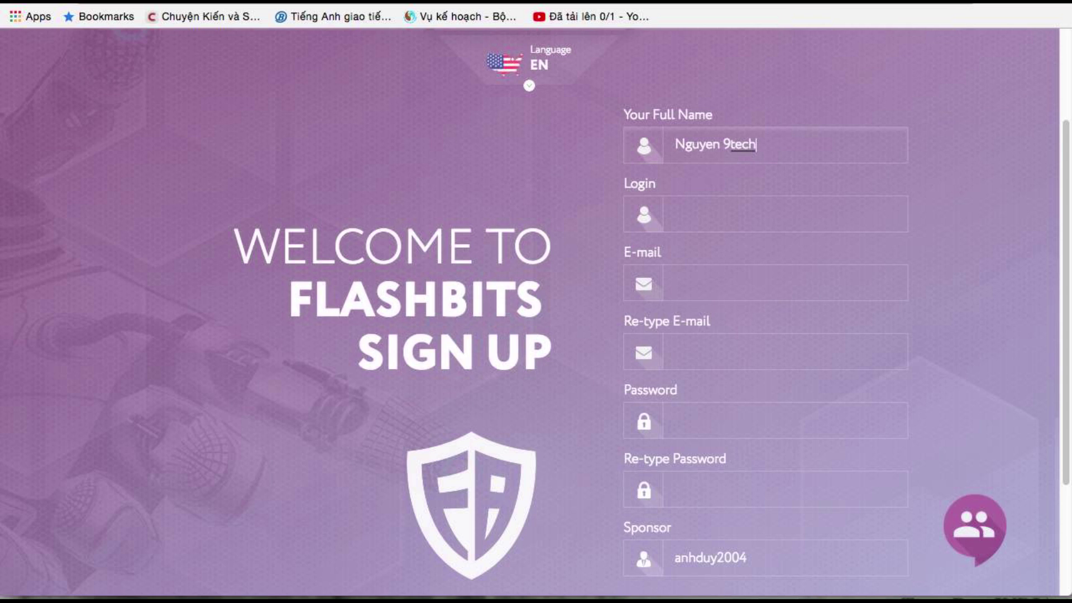
Fill the Flashbits sign-up form with username, e-mail, password twice and the captcha code
left_click(727, 213)
type("9te")
left_click(706, 286)
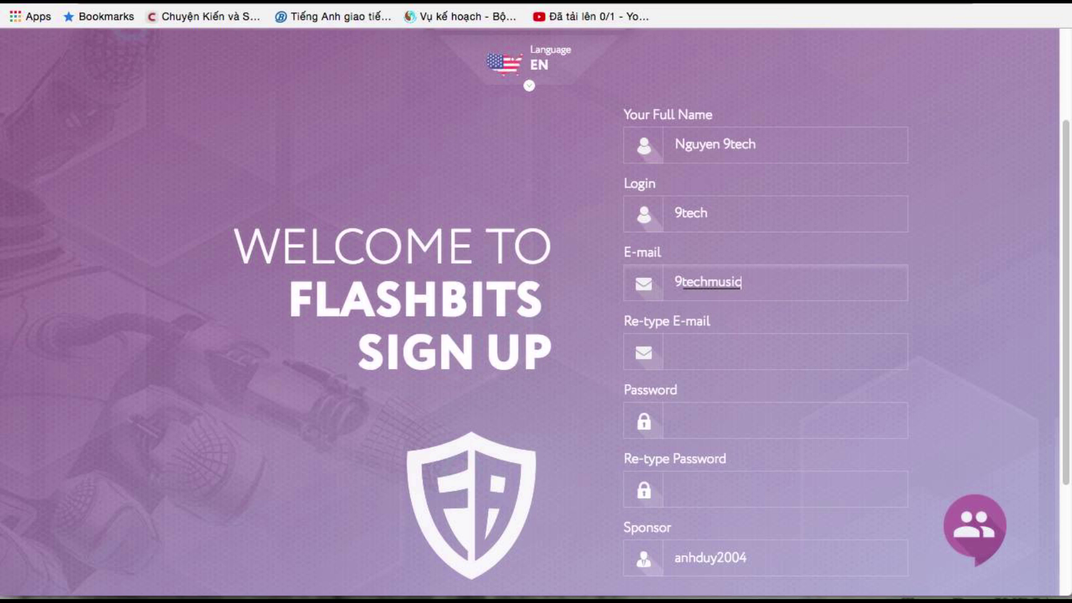
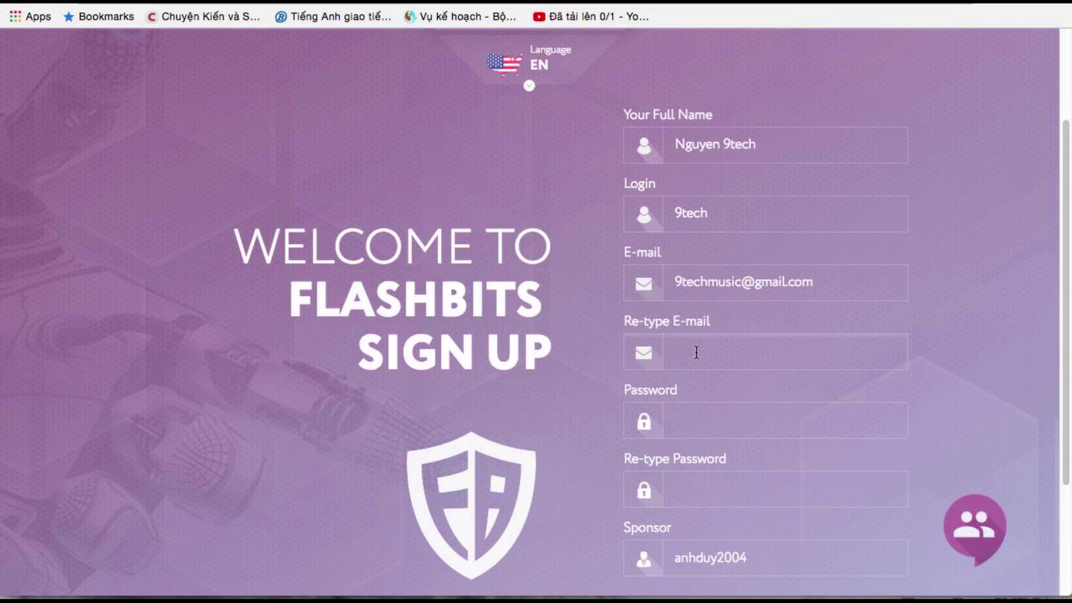
scroll(686, 362, "down", 3)
left_click(712, 307)
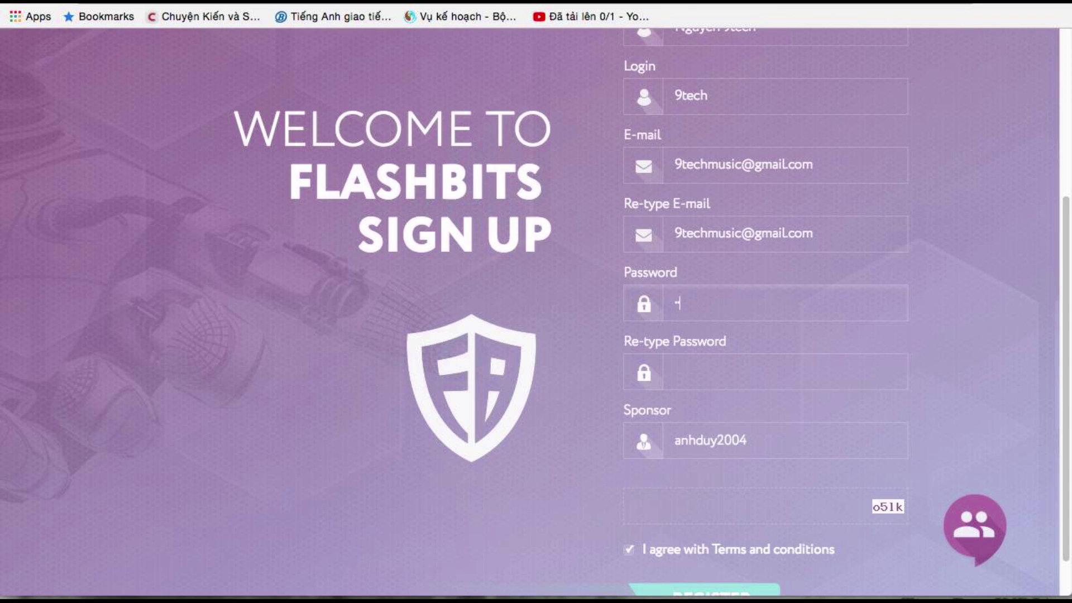
left_click(712, 369)
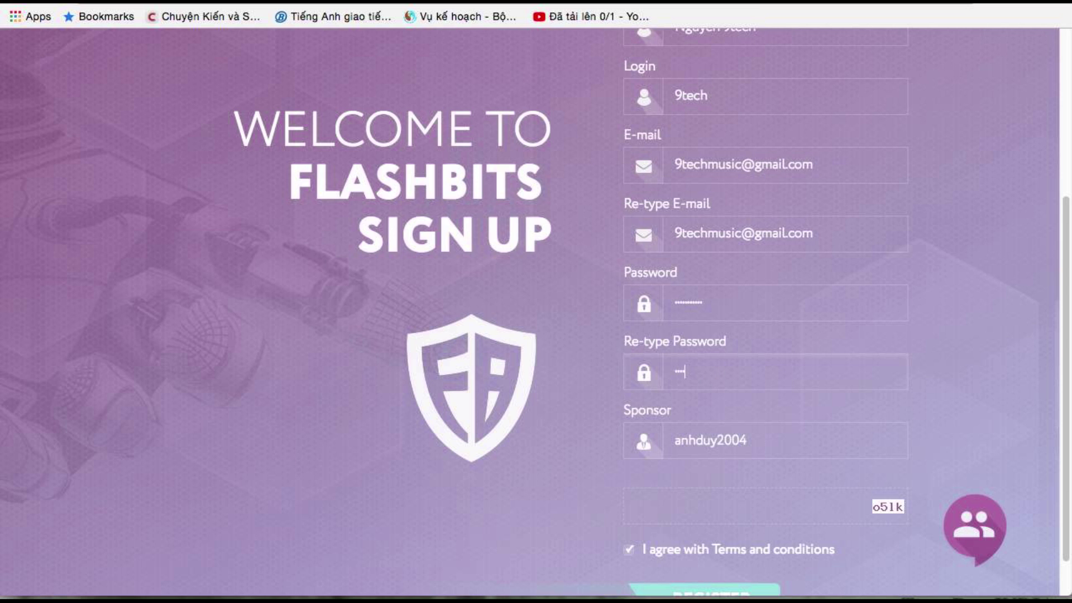
scroll(725, 394, "down", 1)
left_click(725, 455)
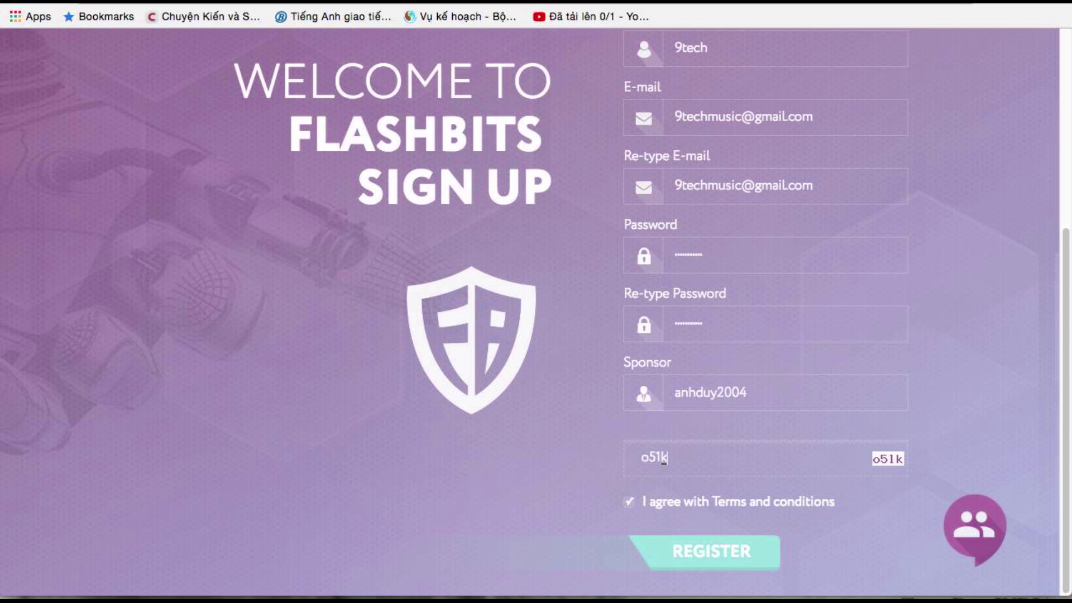
Submit the registration, re-enter the refreshed captcha after rejection, and submit again
left_click(715, 554)
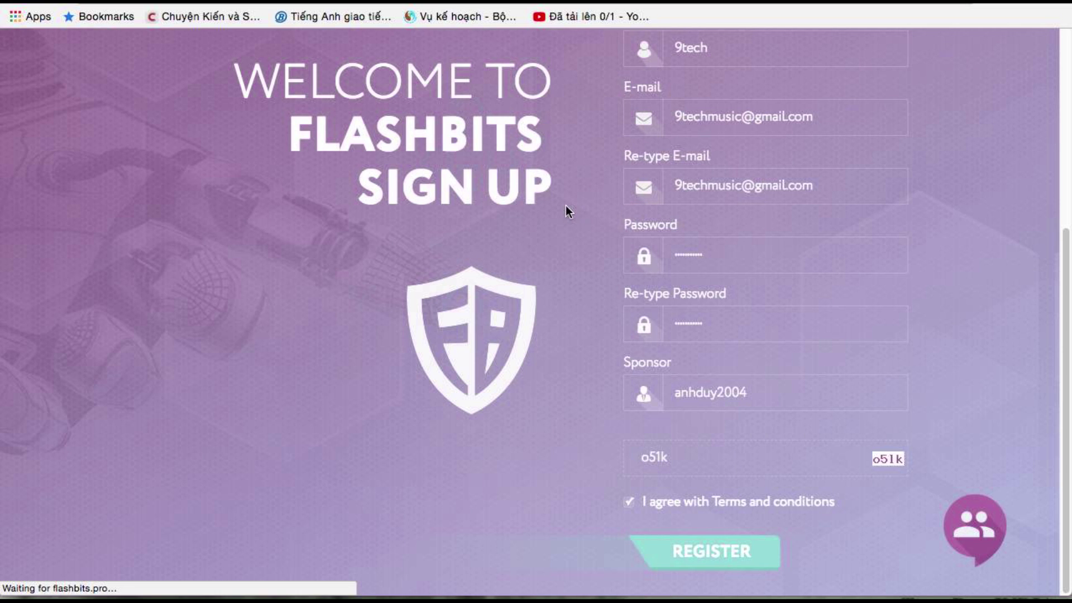
scroll(585, 255, "down", 6)
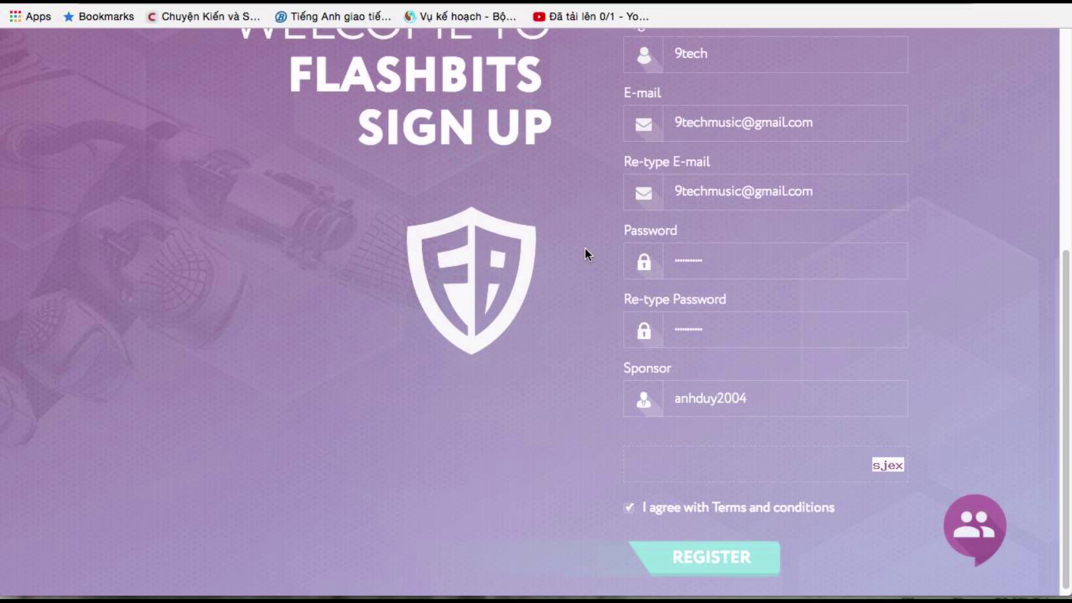
left_click(731, 464)
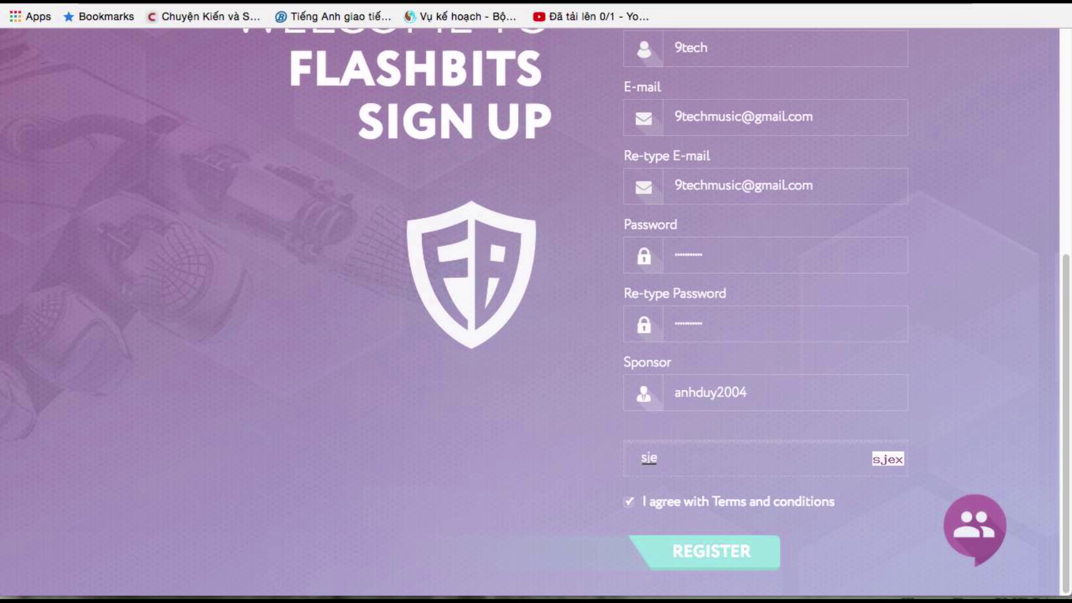
left_click(709, 550)
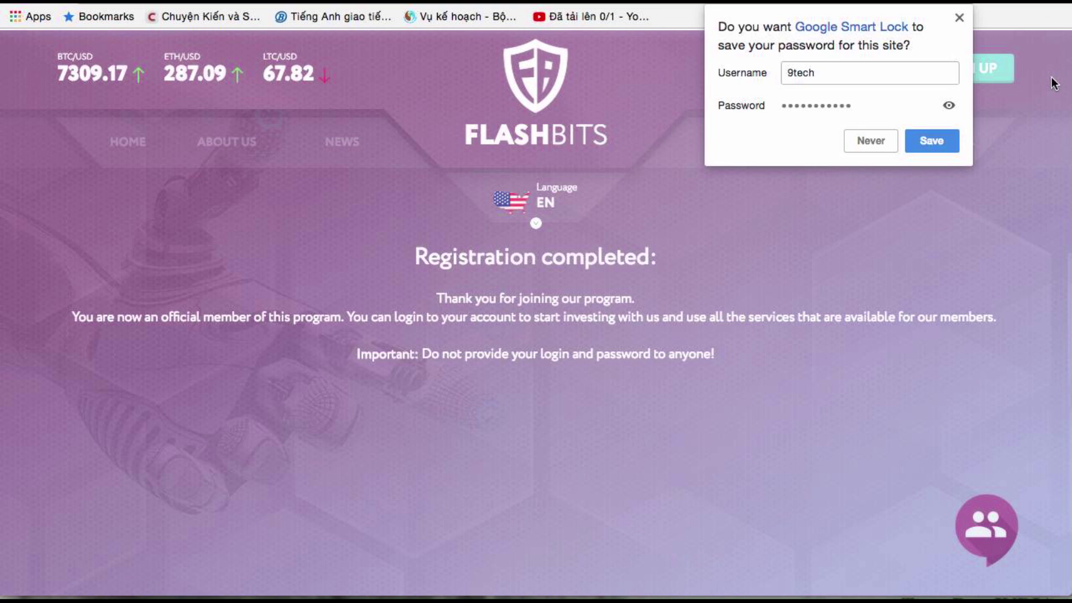
Save the password in Chrome and log in to Flashbits to reach the $0.00 dashboard
left_click(930, 139)
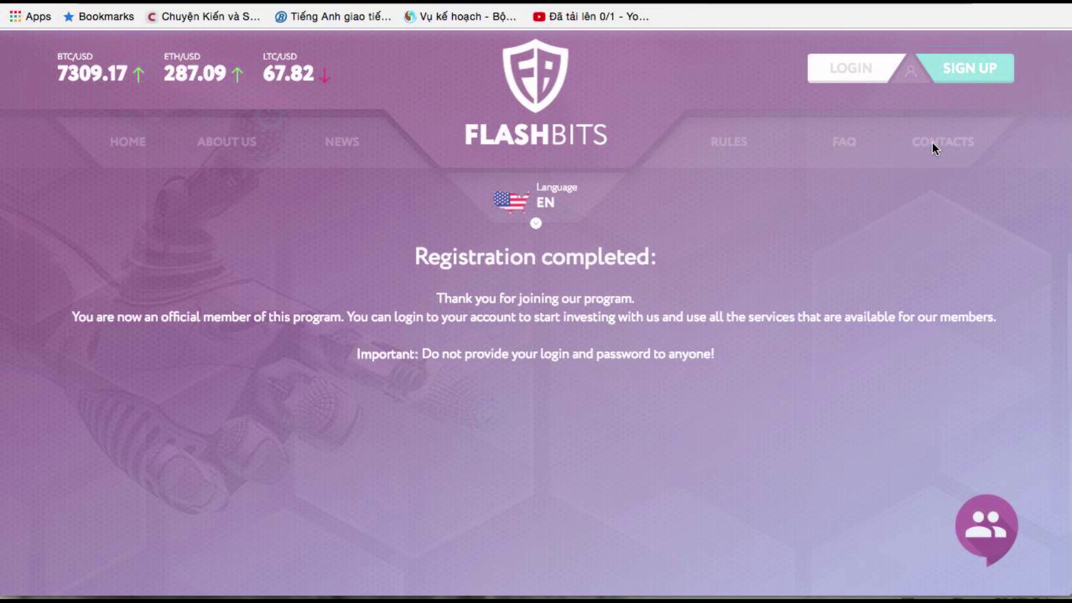
left_click(849, 72)
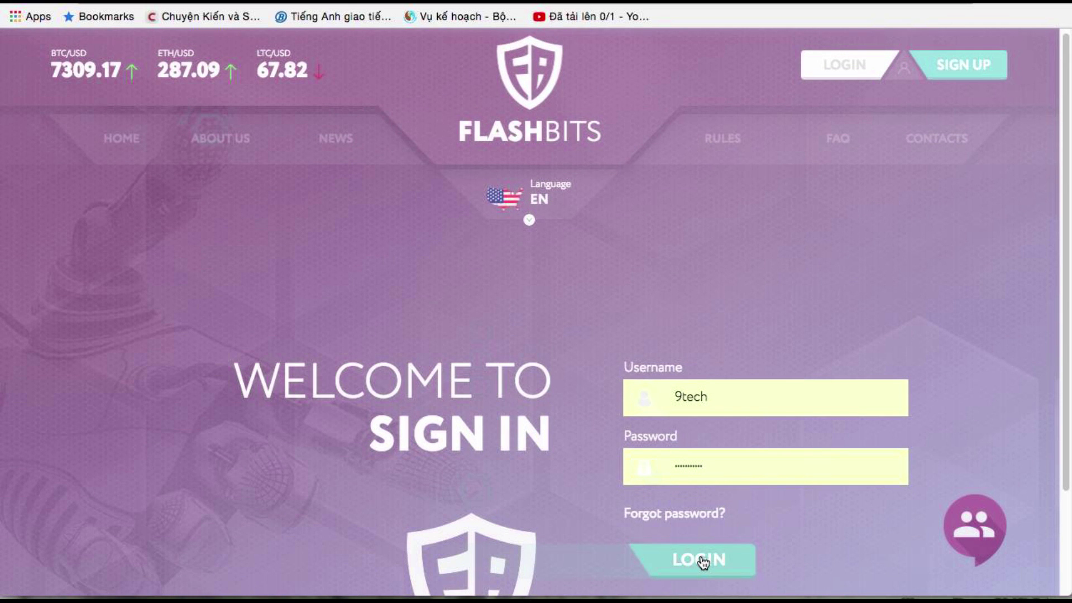
left_click(703, 560)
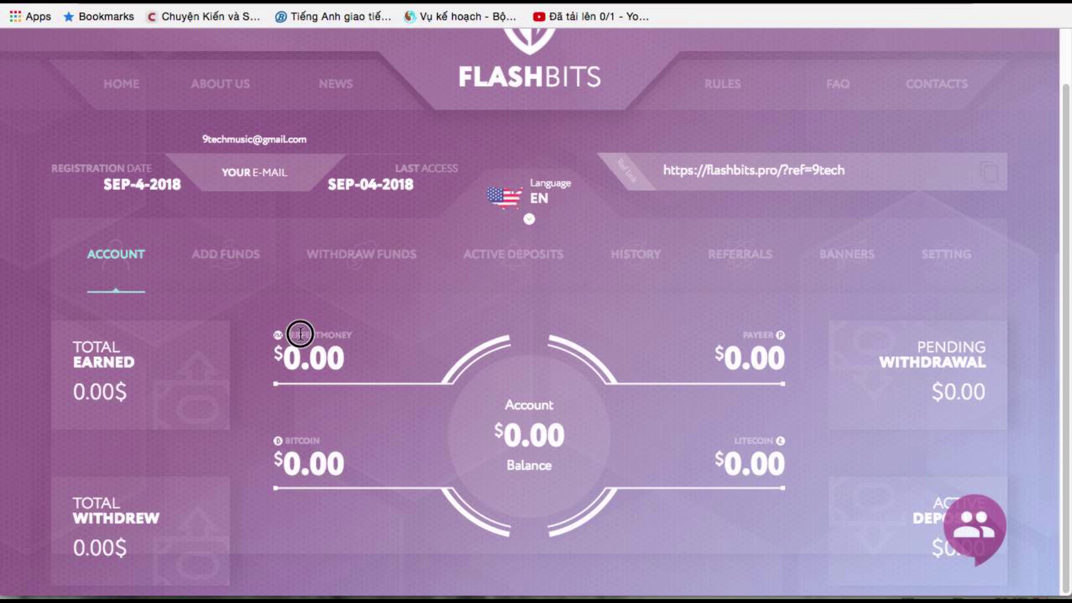
left_click_drag(295, 441, 352, 445)
scroll(491, 408, "up", 2)
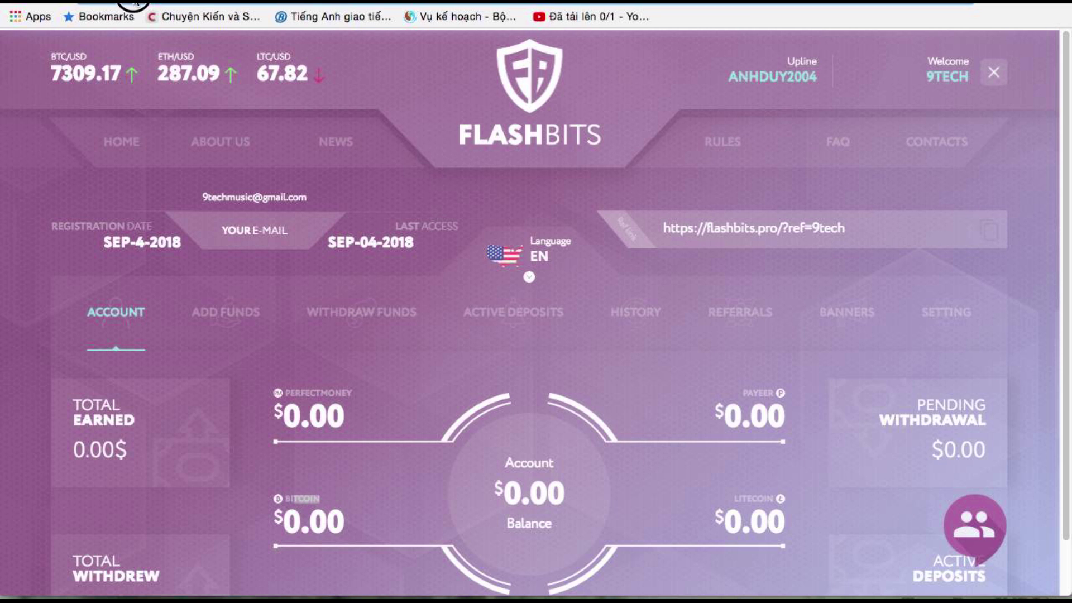
Copy the Flashbits site address and move to the HYIP monitor tab
right_click(207, 5)
left_click(424, 5)
left_click(704, 6)
Replace akopium.com with flashbits.pro in the Allmonitors search, then select the Flash Bits plans description
triple_click(431, 104)
key("BackSpace")
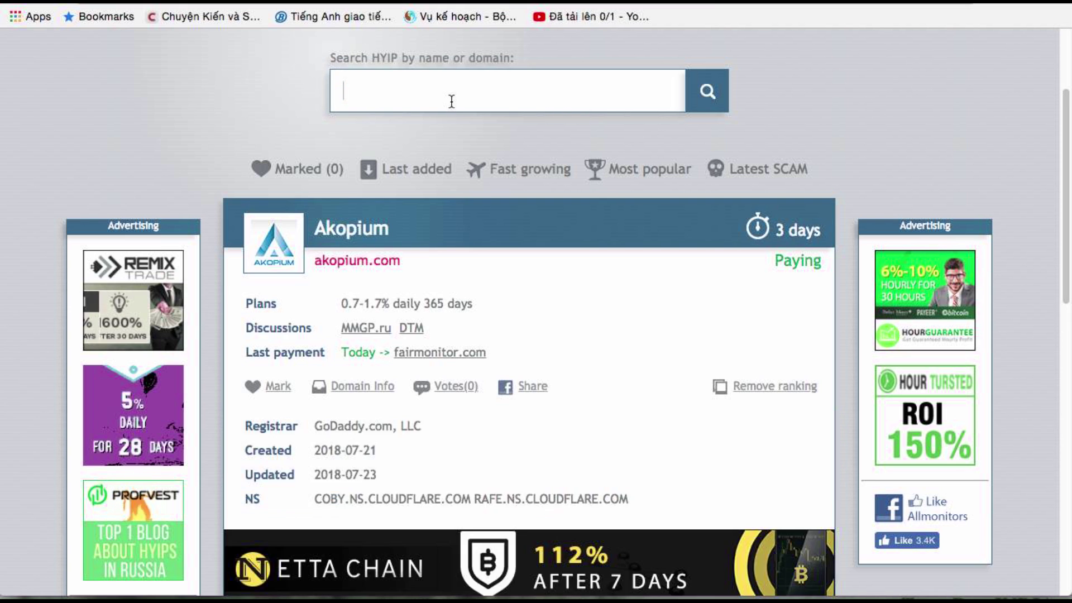
right_click(449, 100)
left_click(739, 90)
type("https://flashbits.pro/")
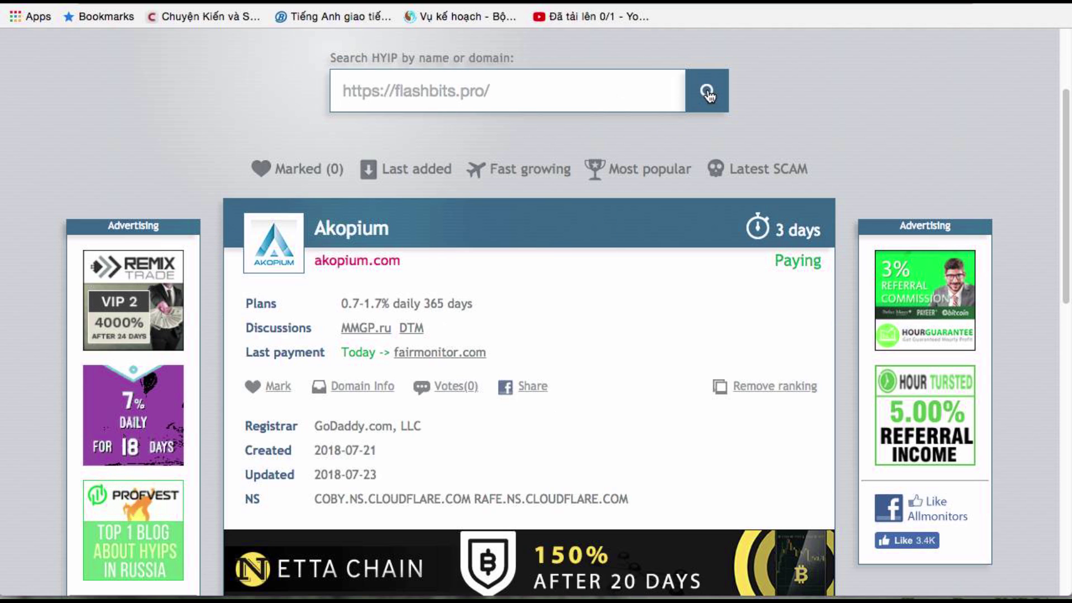
key("Return")
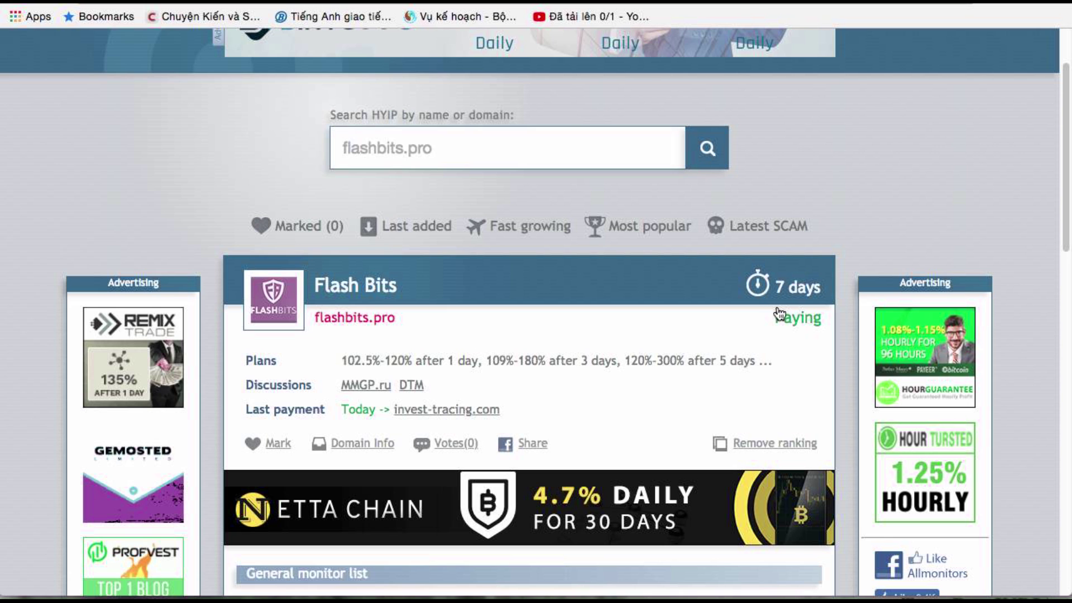
triple_click(338, 361)
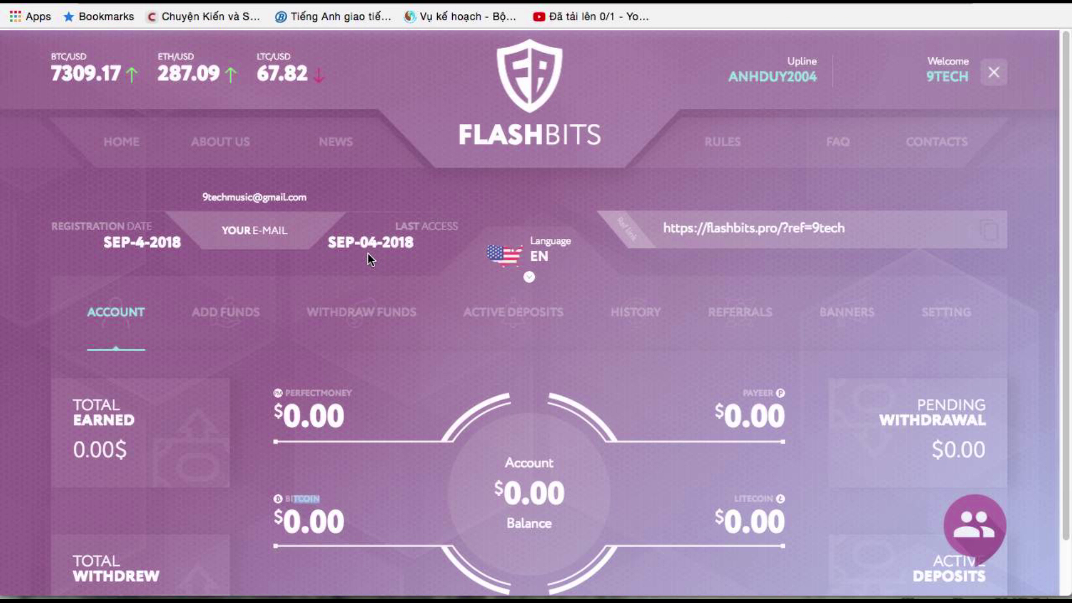
Open the Flashbits Add Funds page and choose the Payeer wallet for payment
scroll(369, 258, "down", 1)
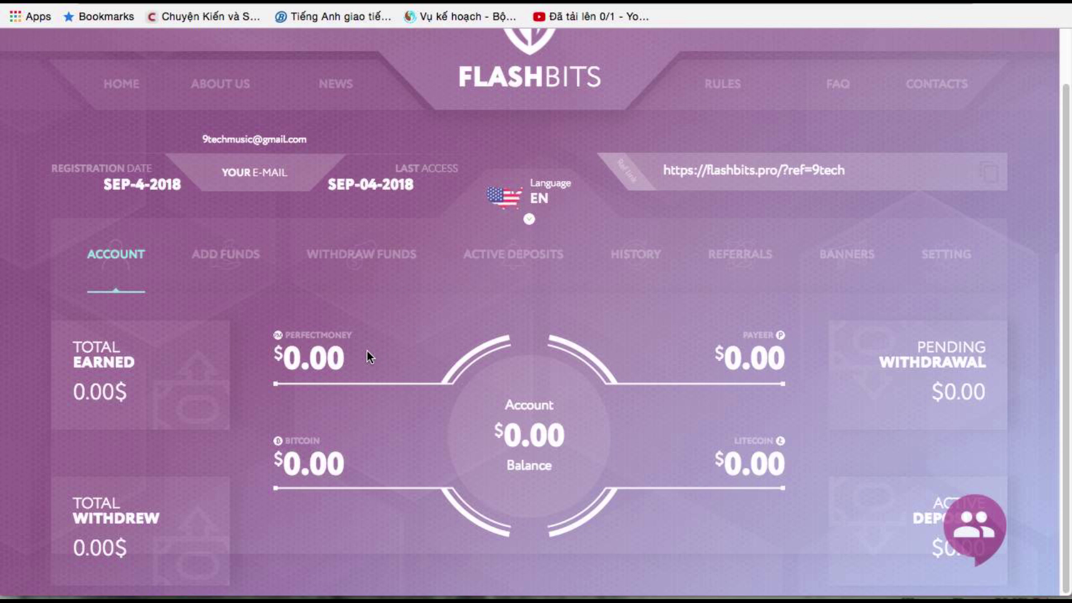
scroll(367, 350, "up", 1)
left_click(217, 328)
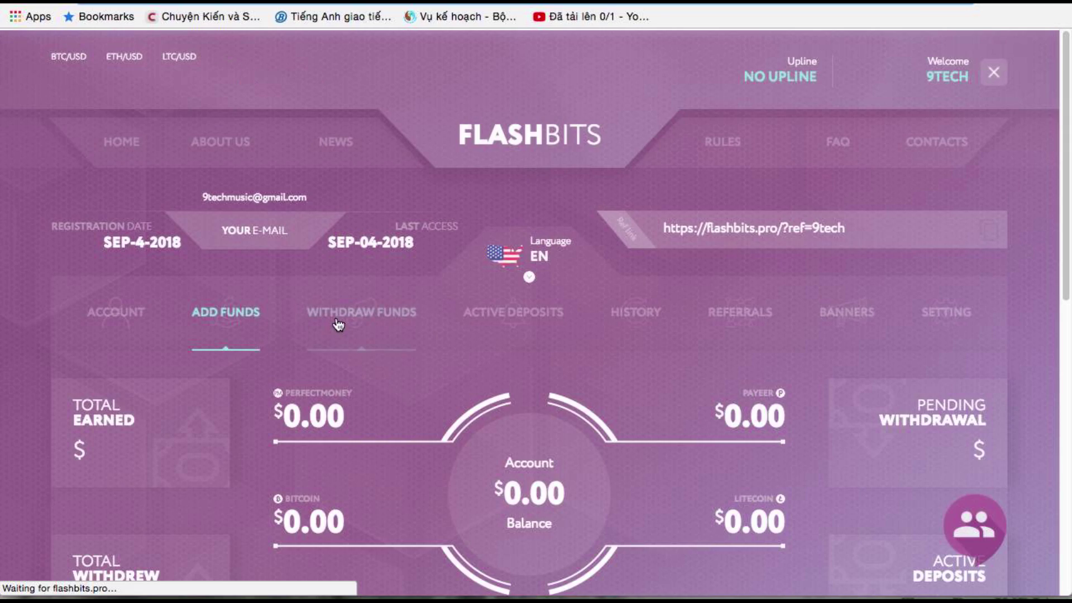
scroll(295, 345, "down", 1)
scroll(497, 391, "down", 10)
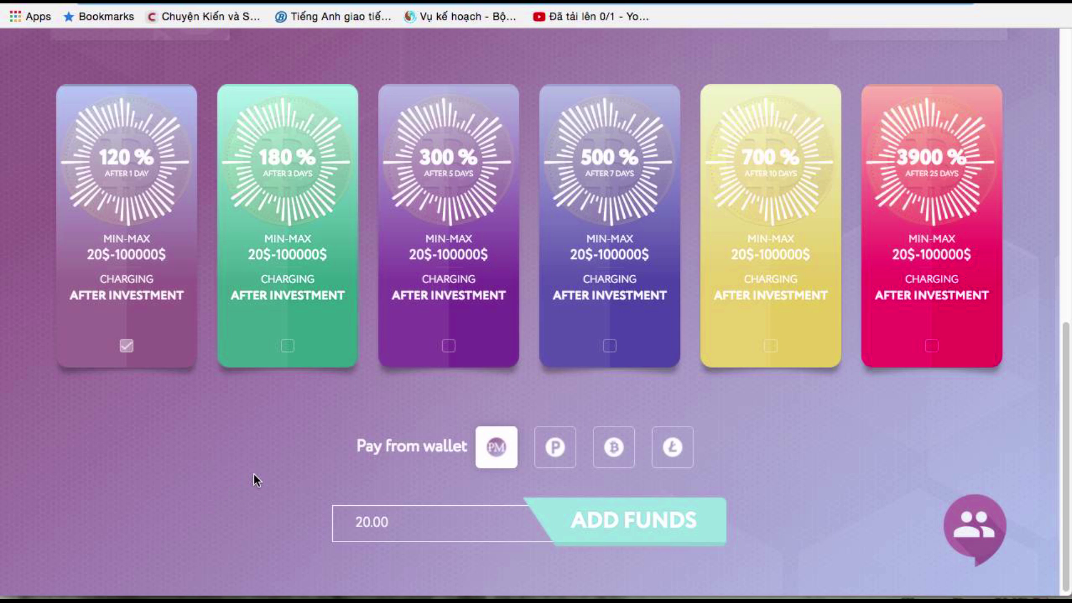
scroll(254, 473, "up", 1)
left_click(554, 497)
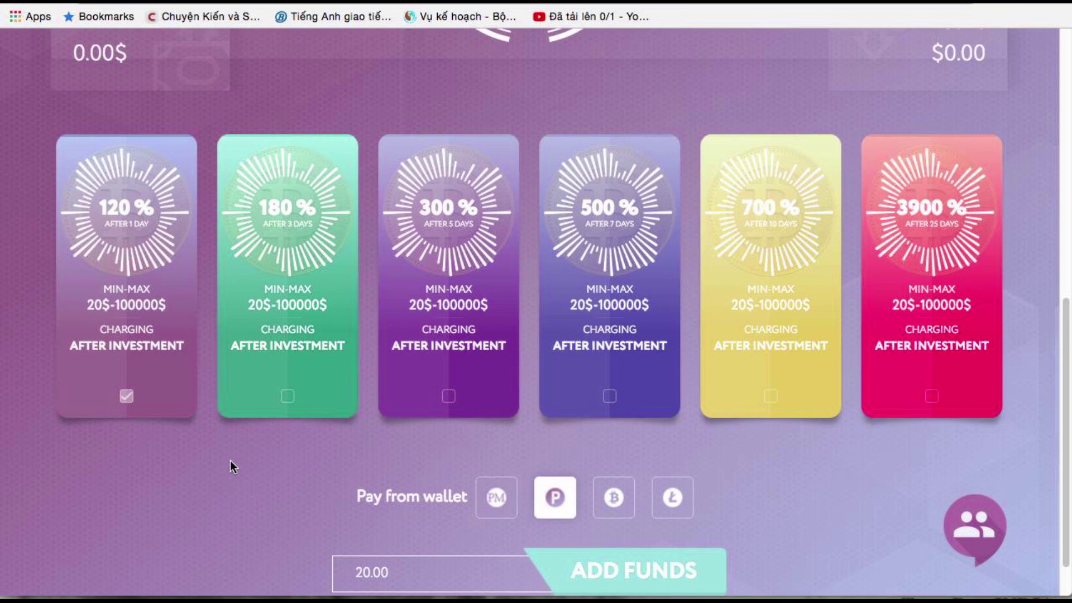
Review the sub-plan rates of the six plans, from 120% after 1 day to 3900% after 25 days
mouse_move(175, 367)
scroll(184, 450, "up", 1)
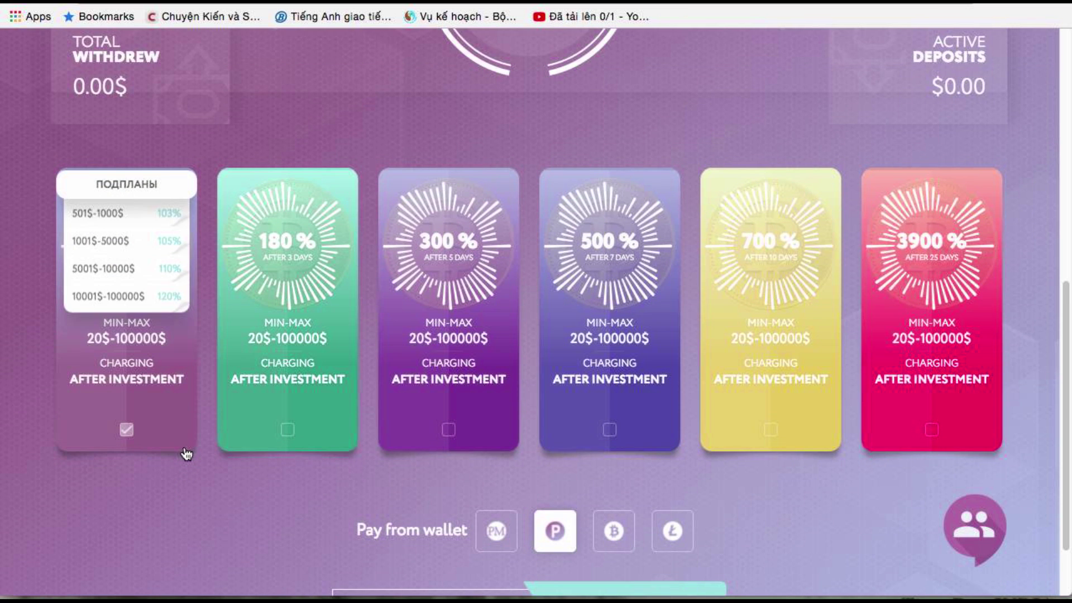
scroll(186, 451, "down", 1)
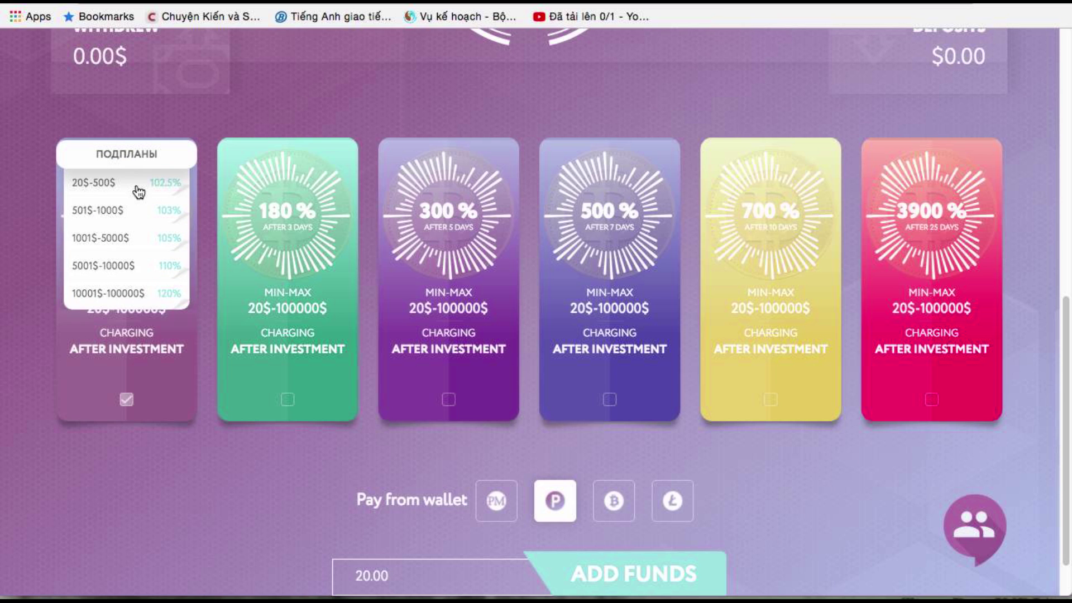
mouse_move(491, 277)
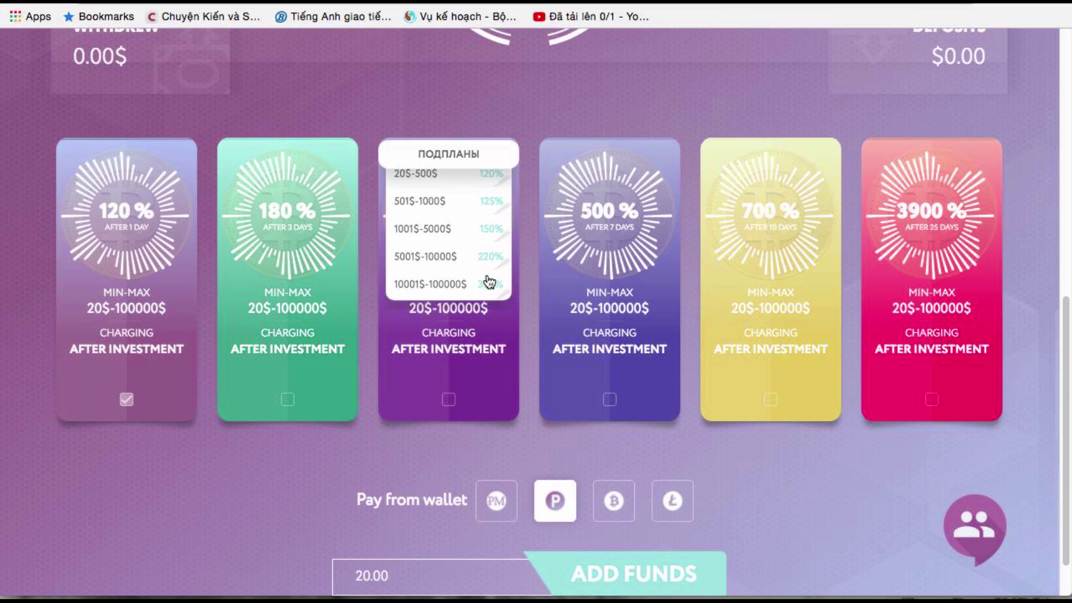
mouse_move(782, 263)
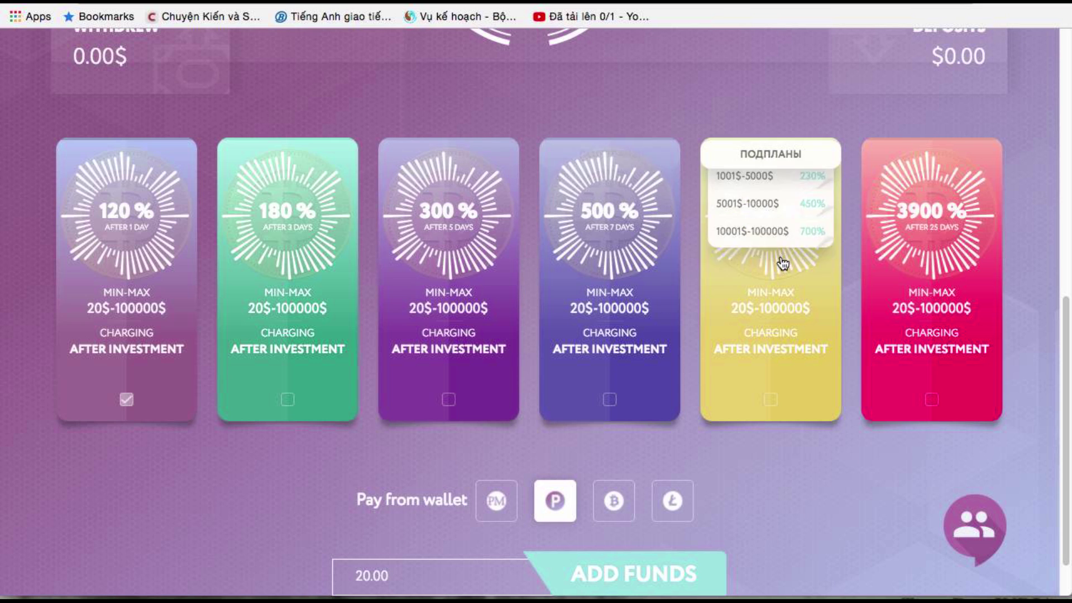
scroll(940, 270, "up", 10)
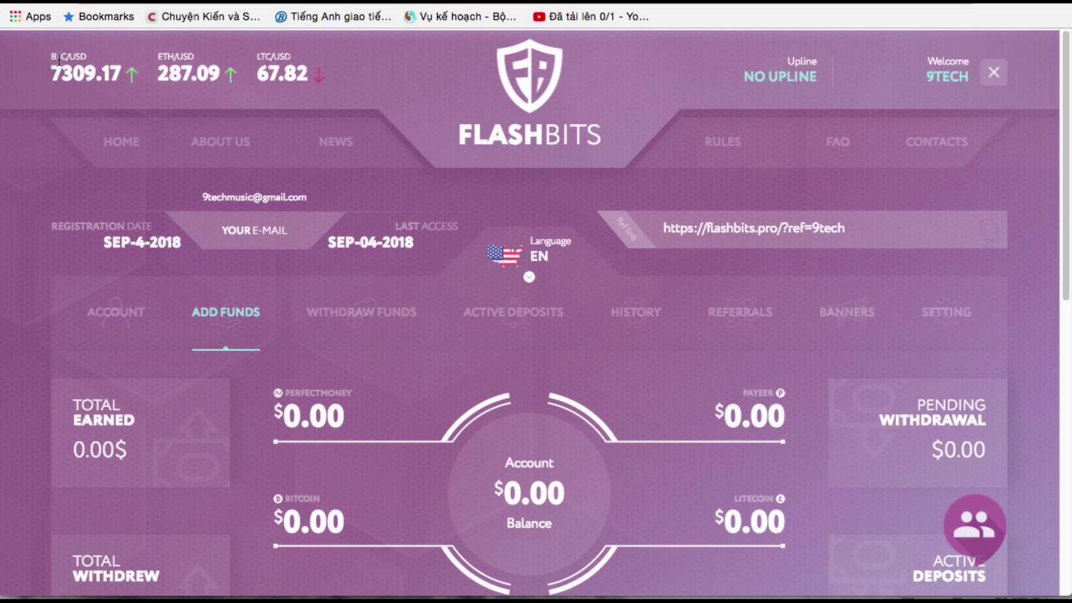
Scroll through the Flashbits dashboard panels before switching to the BO-CASH landing page
scroll(813, 232, "down", 10)
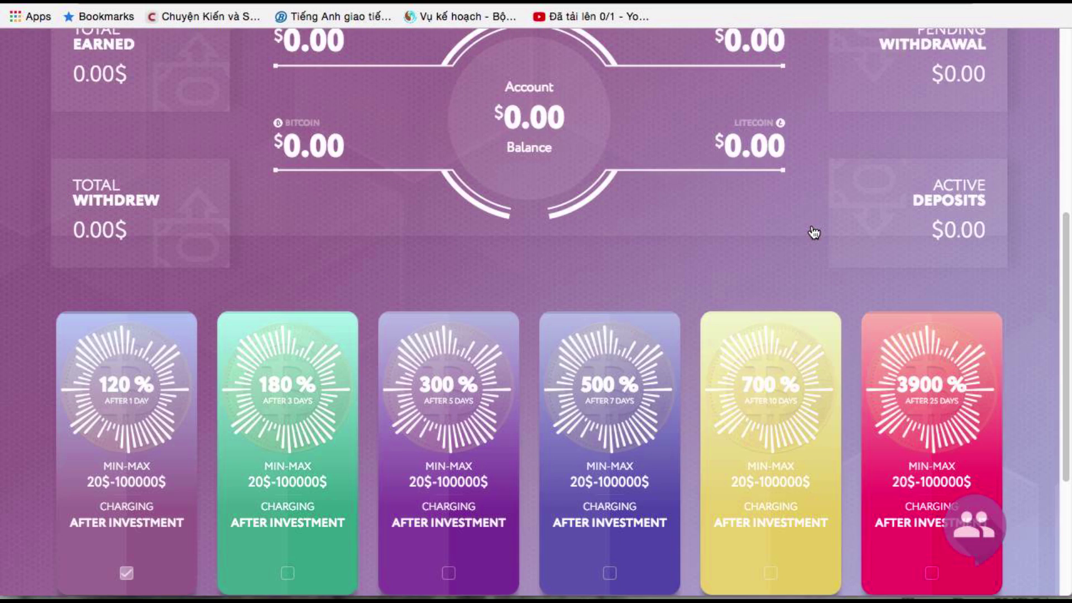
scroll(794, 239, "down", 2)
mouse_move(678, 269)
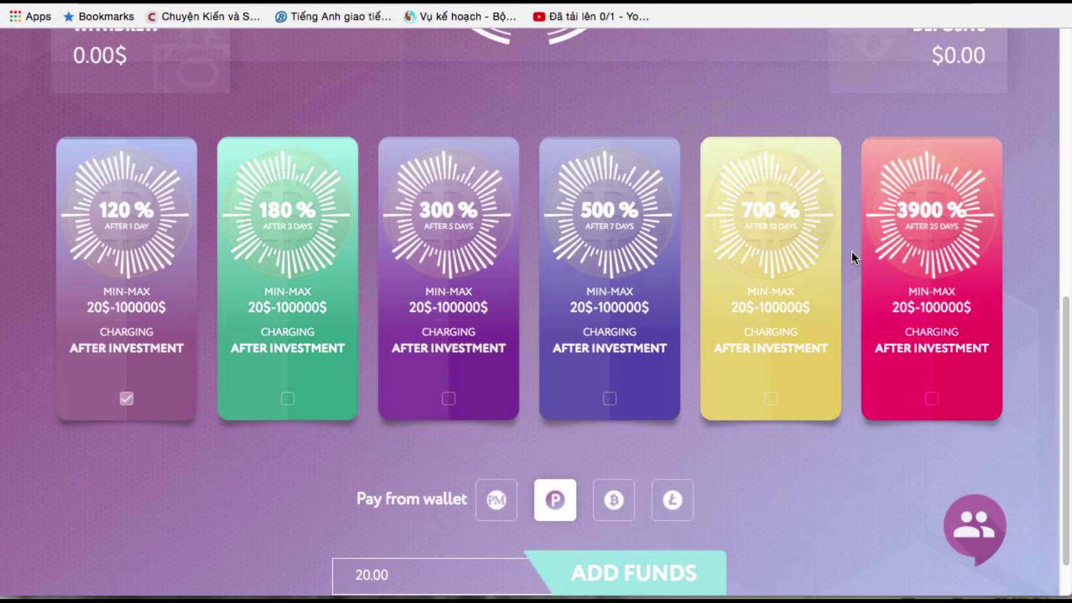
mouse_move(143, 282)
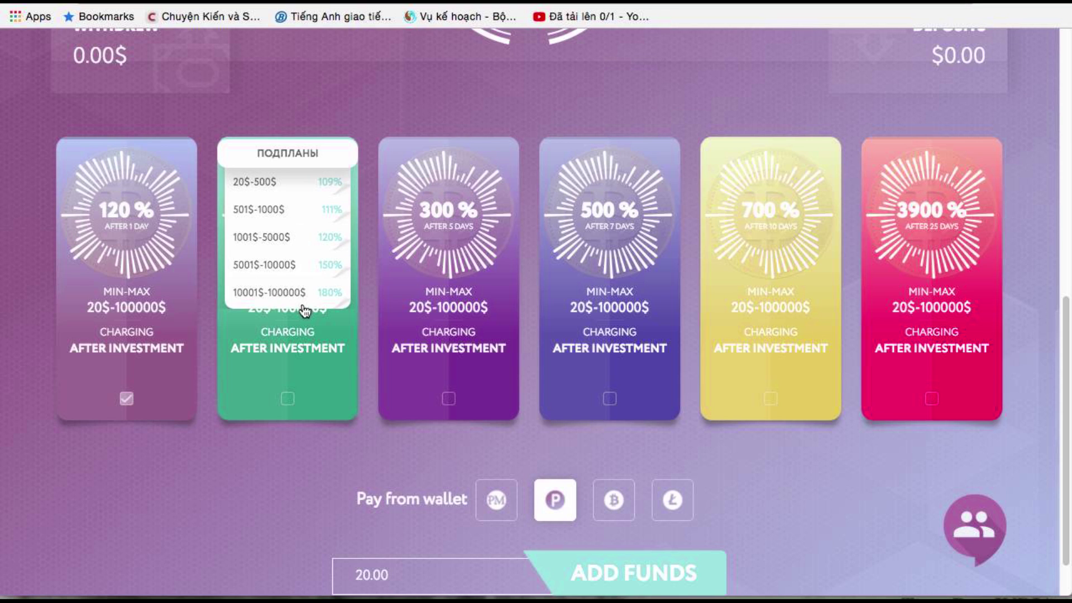
mouse_move(270, 278)
mouse_move(297, 378)
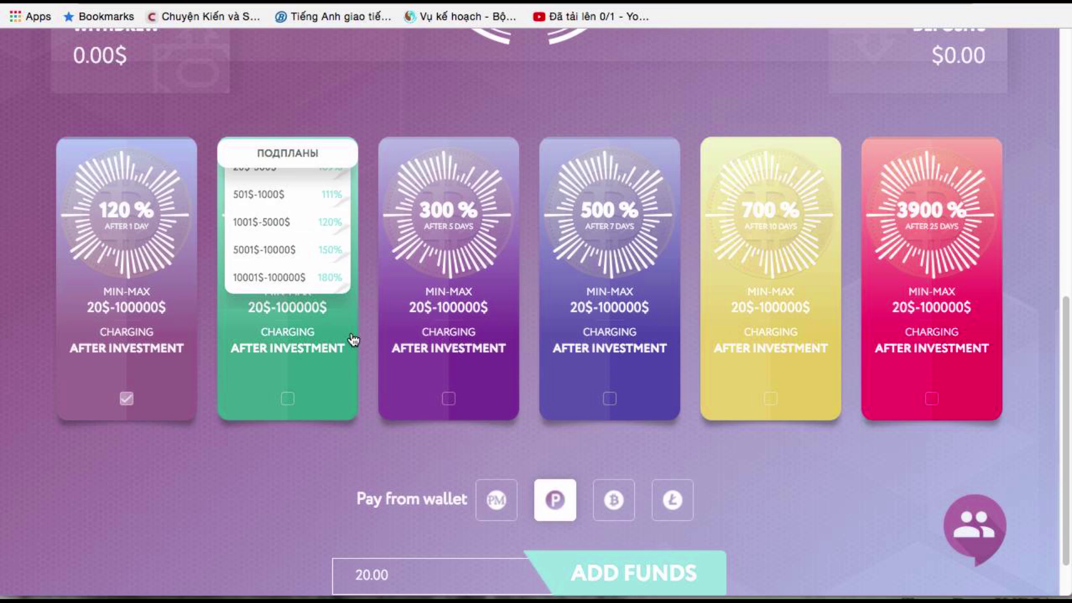
mouse_move(123, 317)
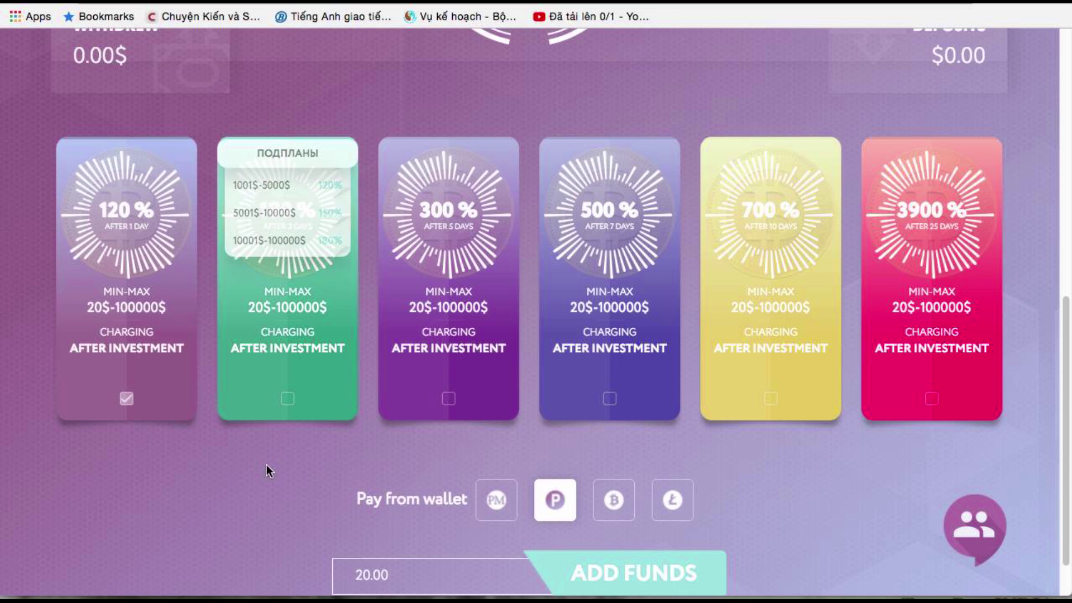
scroll(317, 397, "down", 1)
scroll(317, 398, "up", 10)
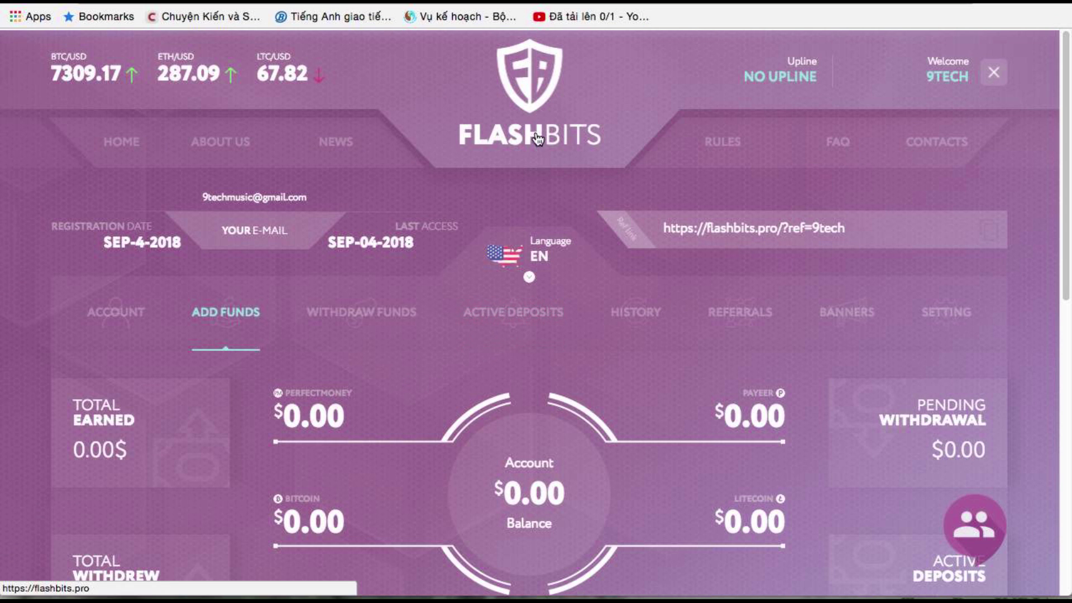
scroll(452, 236, "down", 8)
scroll(450, 224, "up", 8)
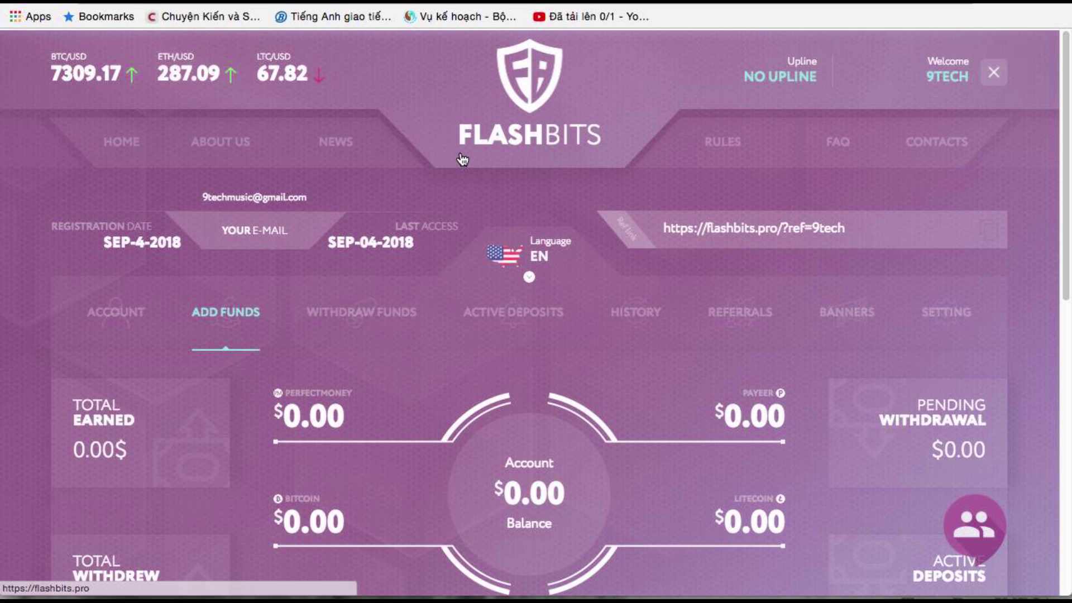
scroll(427, 156, "down", 9)
scroll(428, 161, "up", 9)
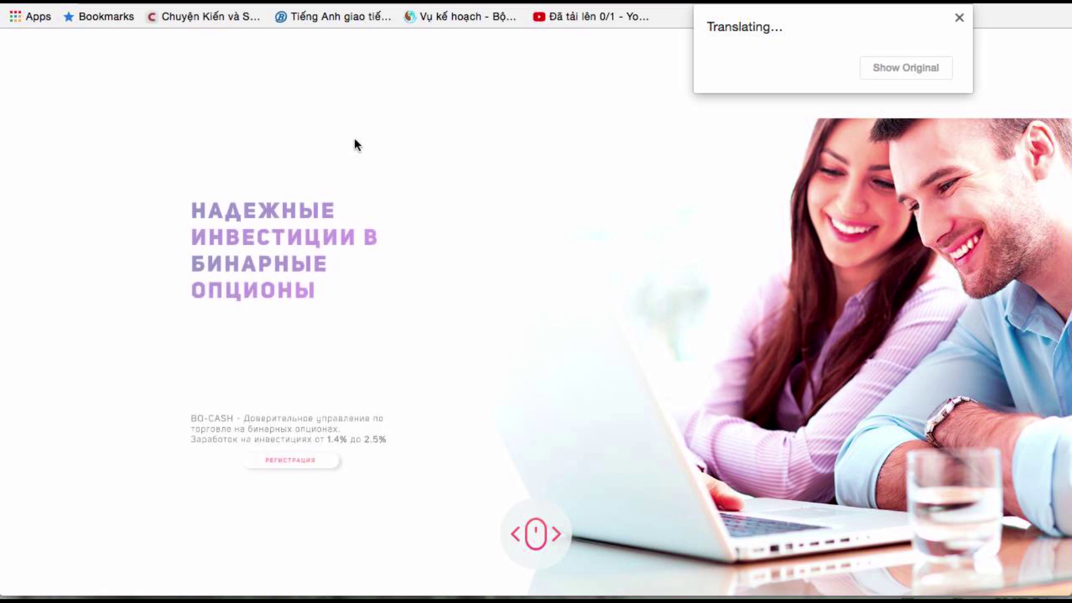
Dismiss the translation notice and enter e-mail, password and confirmation on BOCash's CHECK IN form
left_click(959, 18)
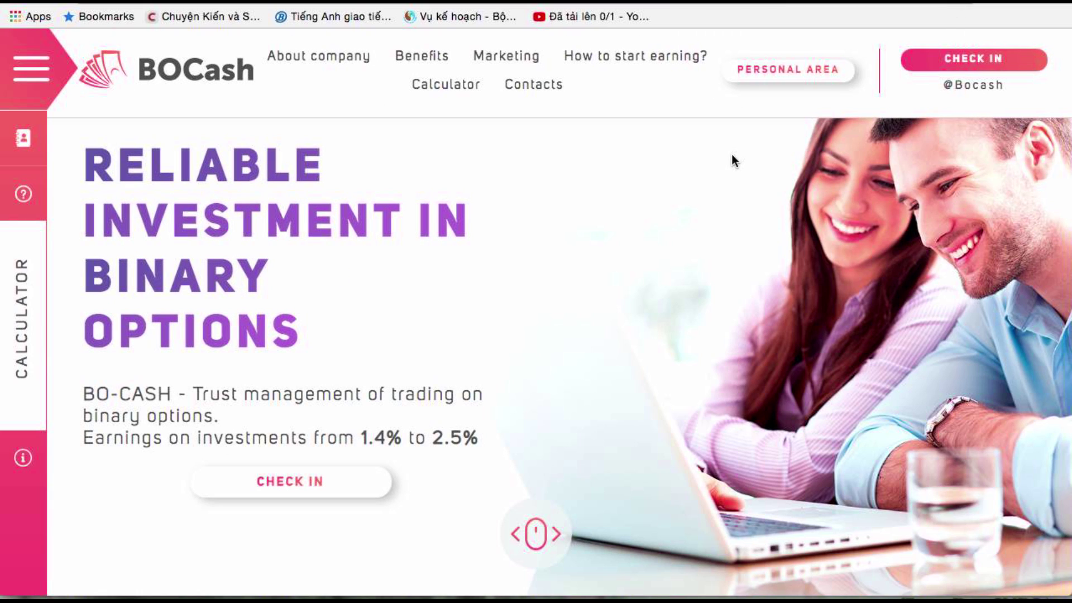
left_click(978, 62)
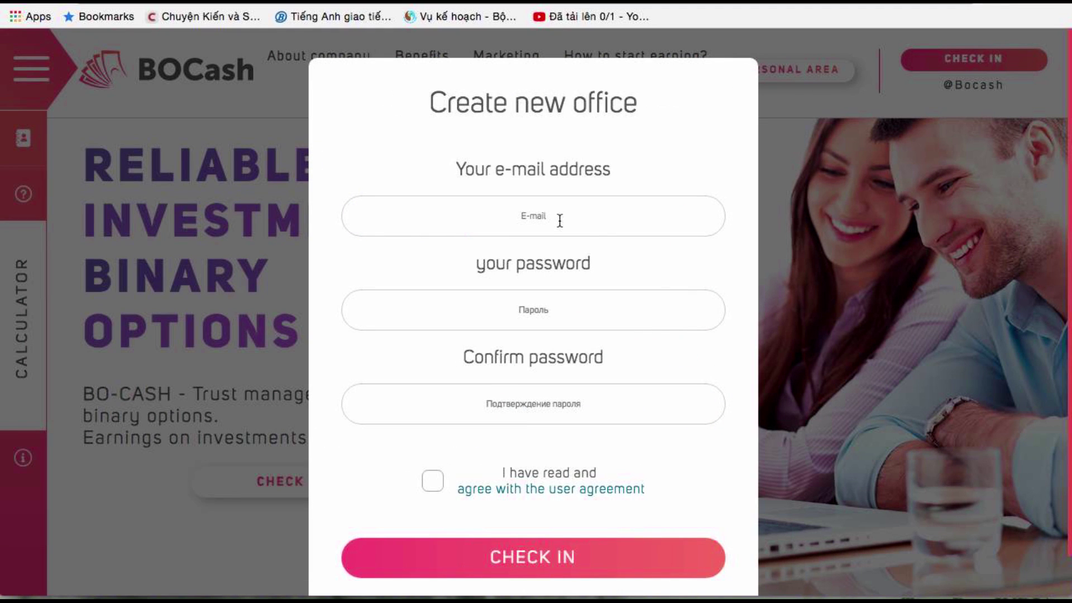
left_click(560, 220)
type("9tech")
left_click(533, 309)
type("••••••••••")
left_click(539, 406)
type("••••")
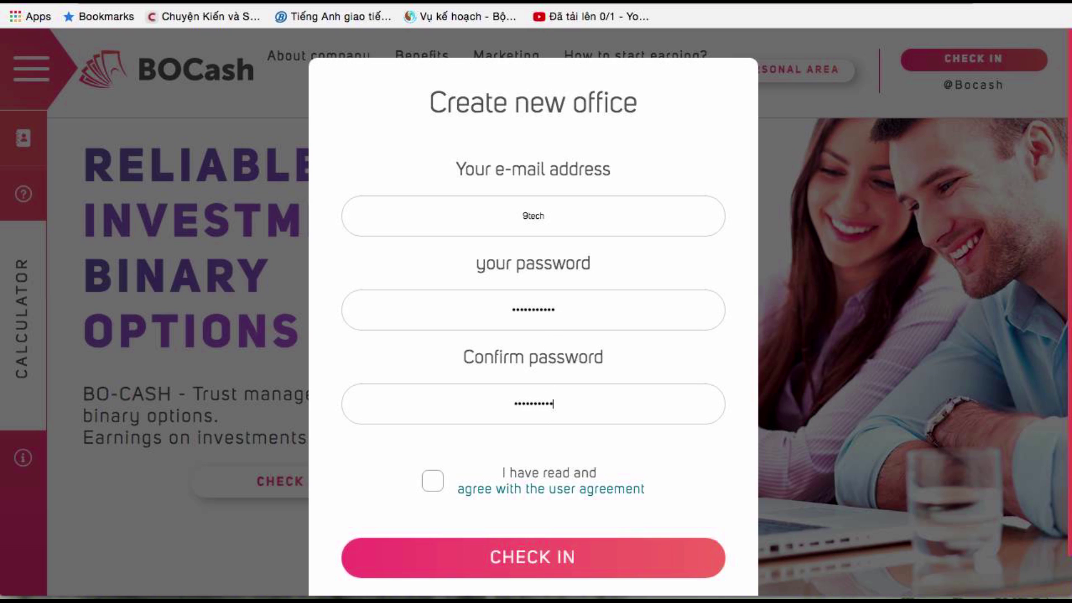
Accept the user agreement, complete the e-mail address, and submit the registration
left_click(432, 485)
left_click(510, 561)
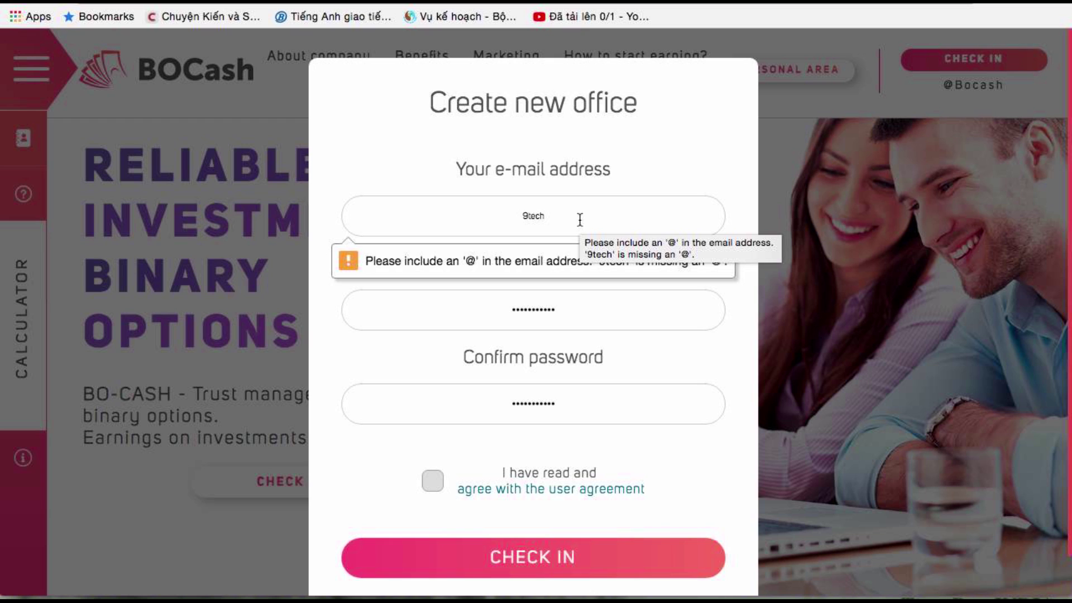
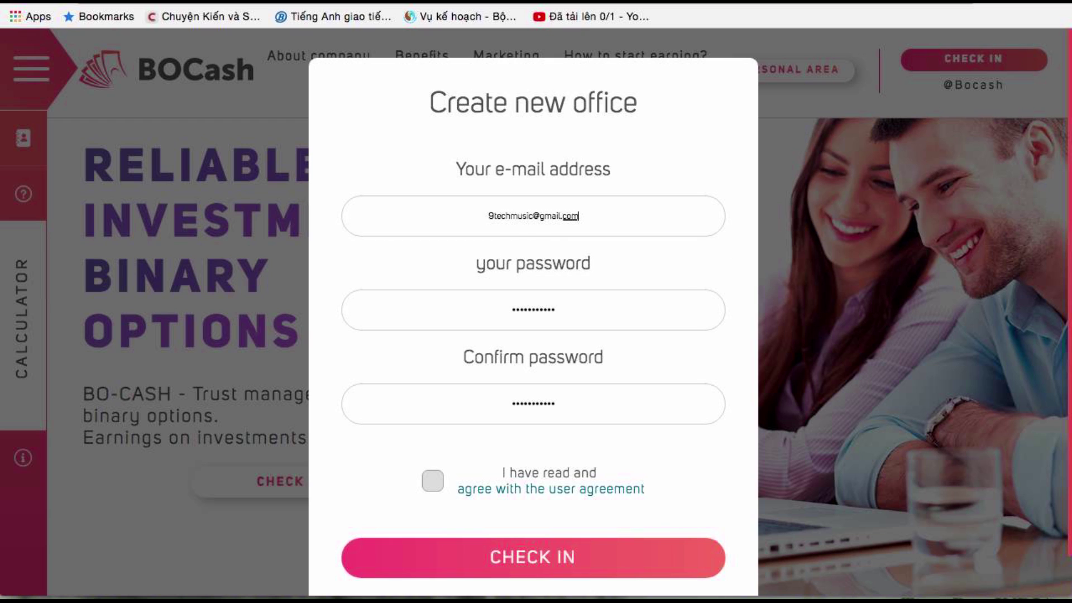
key("Return")
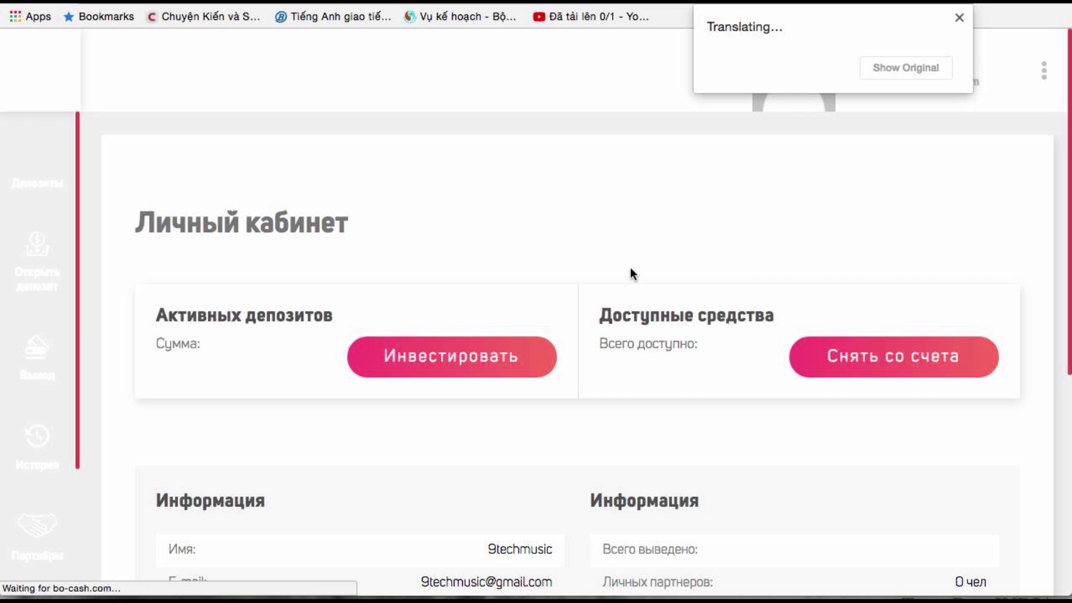
Dismiss the translation notice and save the BOCash login in Chrome
left_click(959, 18)
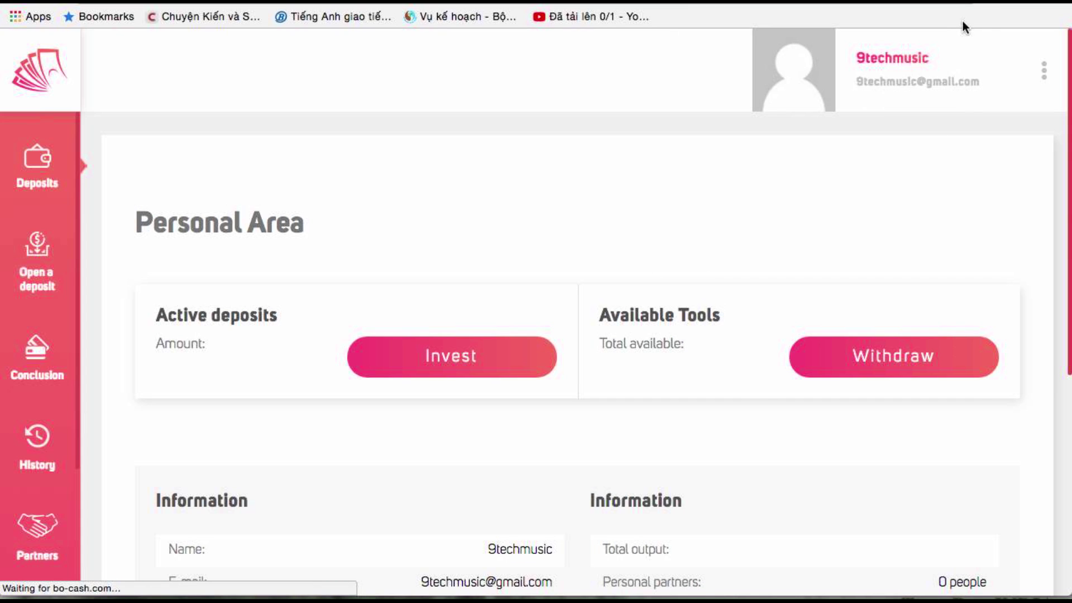
scroll(704, 259, "down", 1)
scroll(702, 258, "down", 5)
scroll(700, 257, "up", 6)
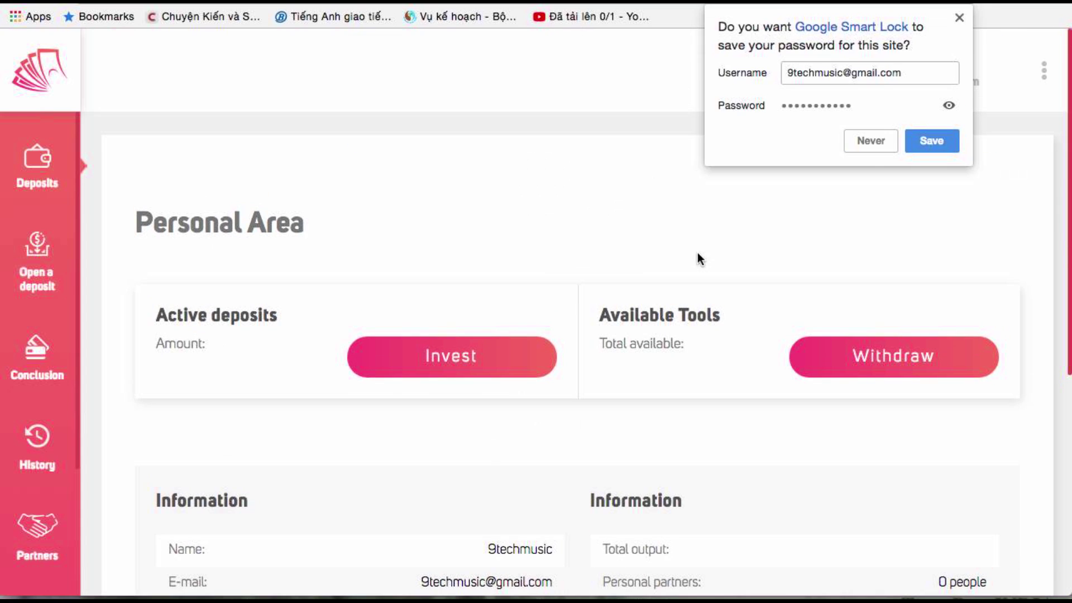
left_click(928, 142)
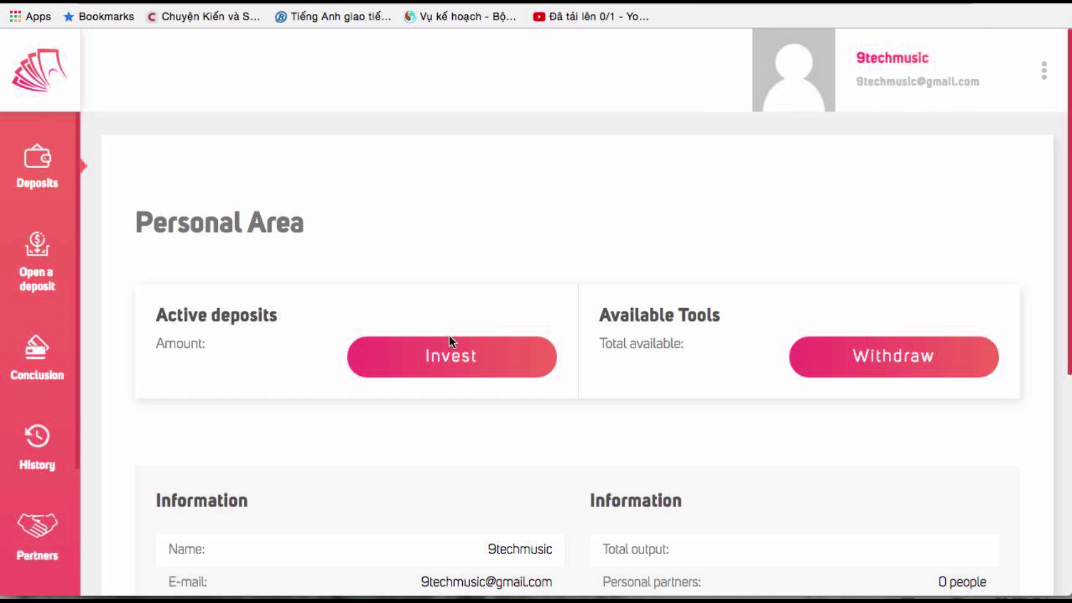
Browse the Invest page listing BOCash's deposit plans
left_click(512, 361)
scroll(525, 320, "down", 7)
scroll(523, 322, "up", 3)
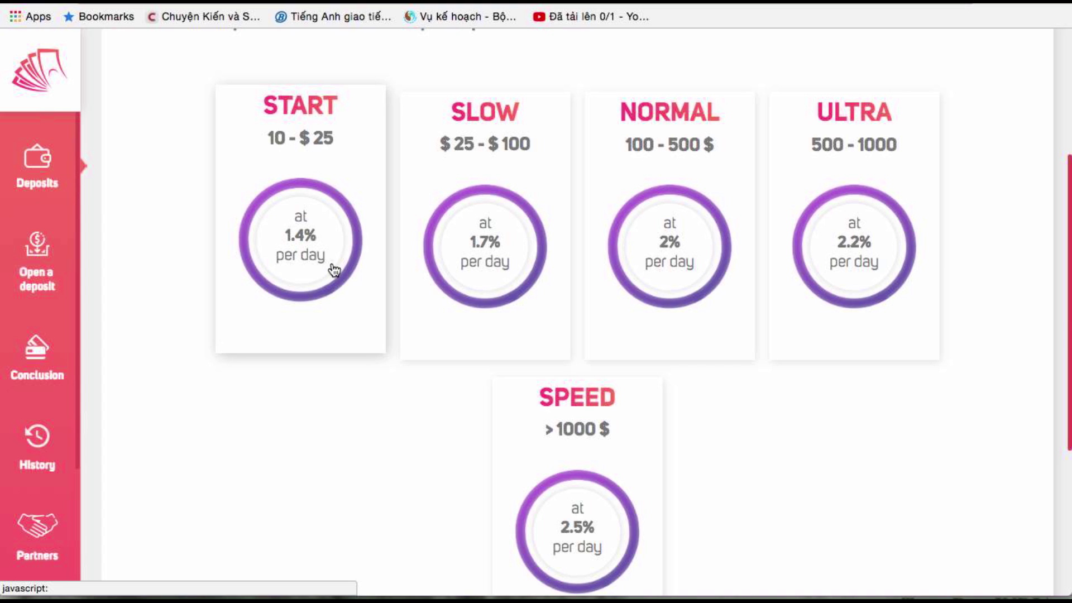
scroll(333, 295, "down", 5)
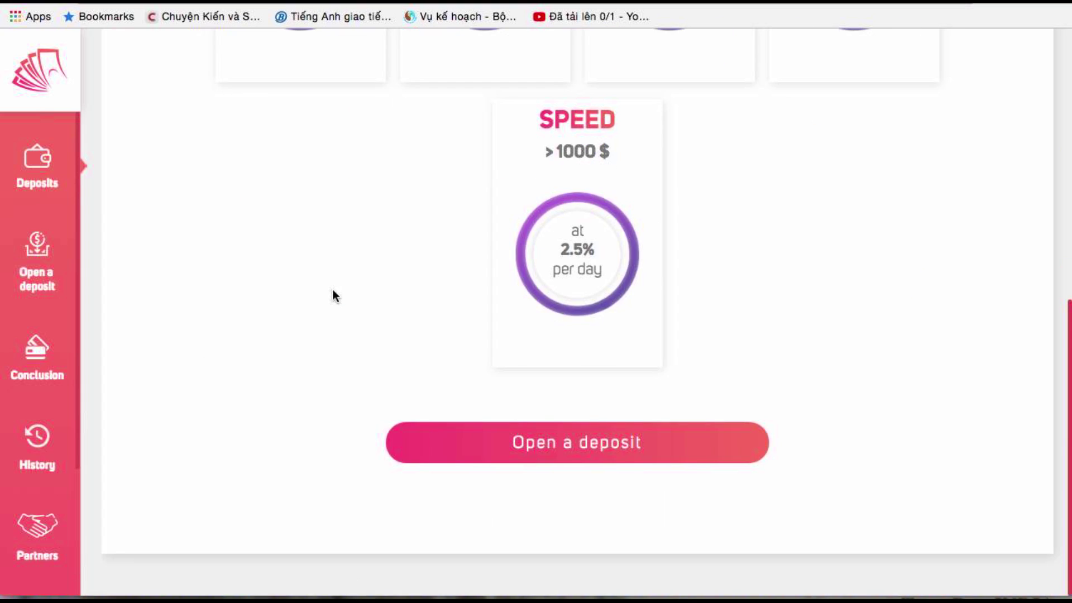
scroll(334, 295, "up", 10)
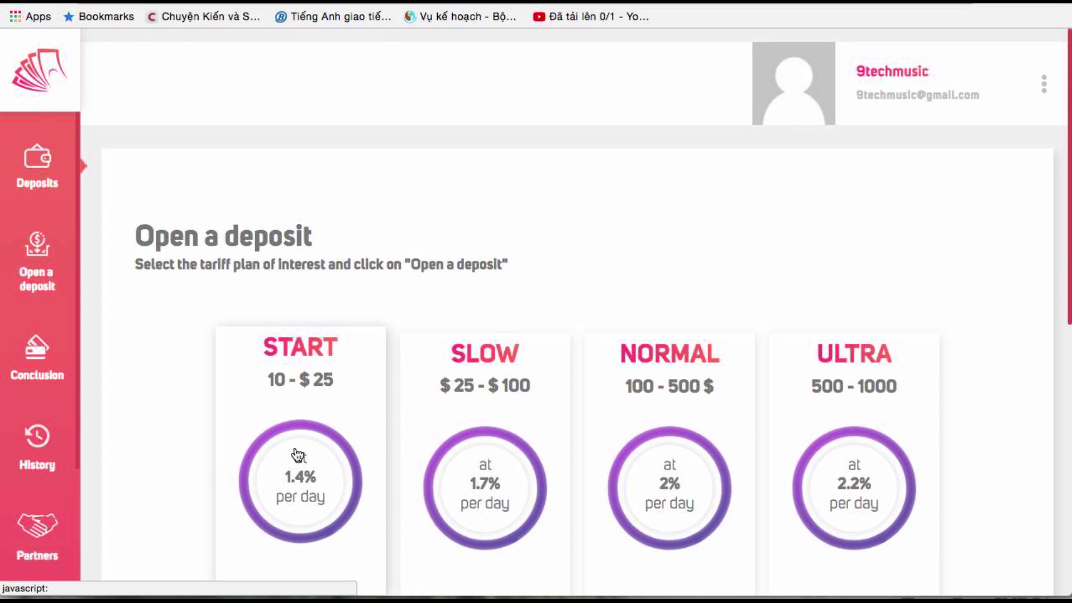
scroll(391, 383, "down", 3)
scroll(390, 385, "up", 3)
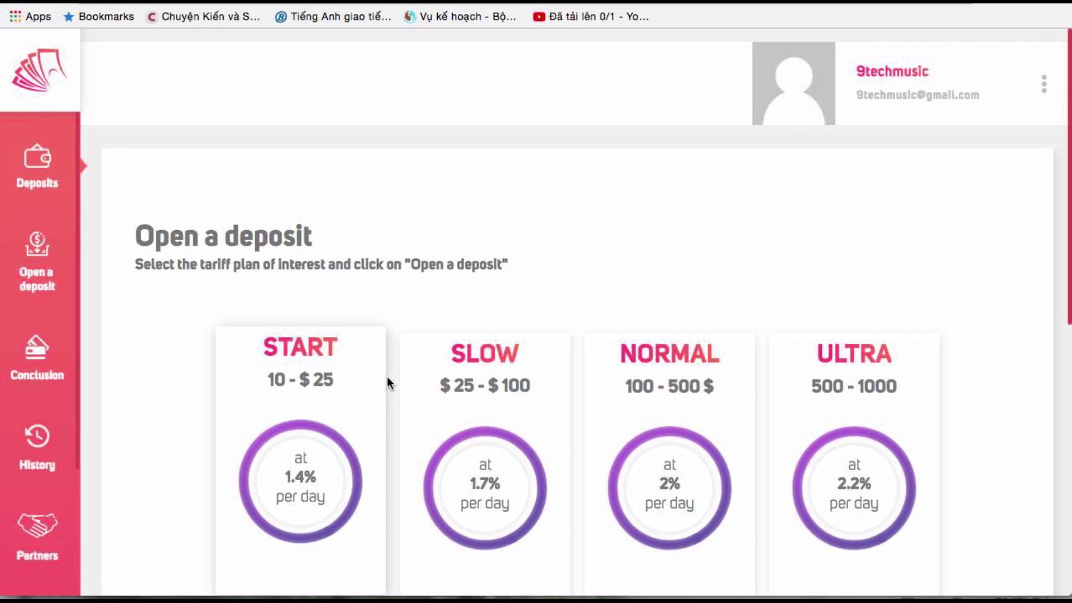
Check the withdrawal form and empty active deposits, returning to the five plans from START to SPEED
left_click(39, 360)
scroll(191, 320, "down", 5)
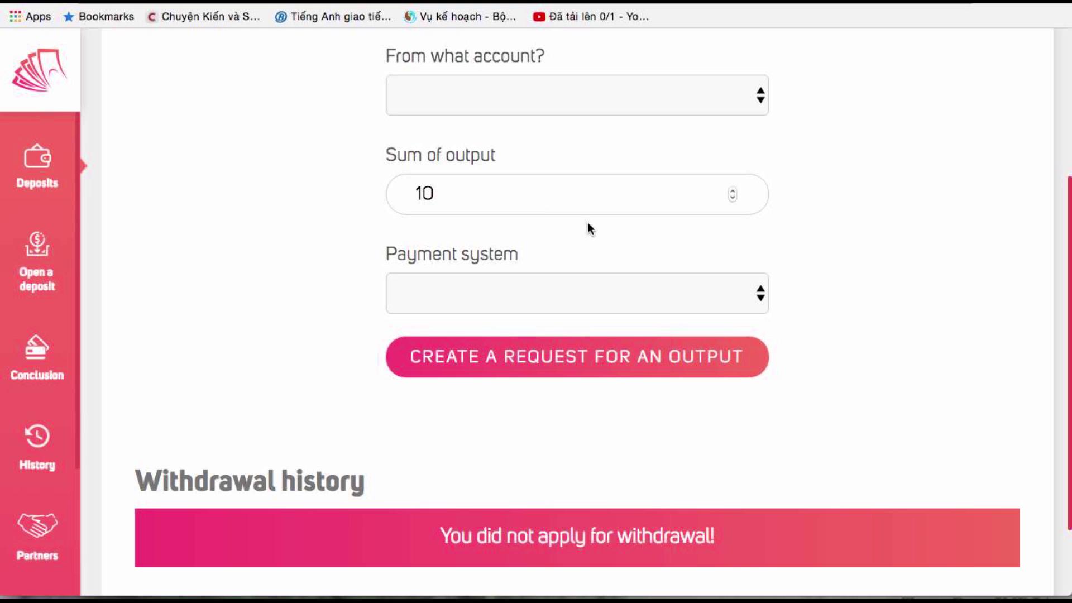
scroll(82, 293, "down", 3)
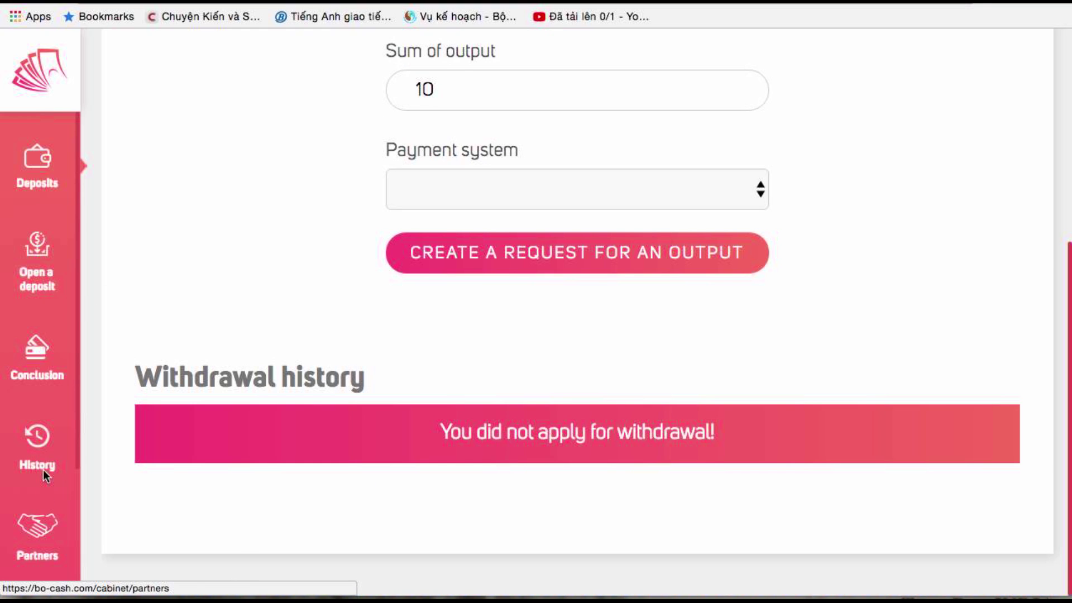
left_click(37, 171)
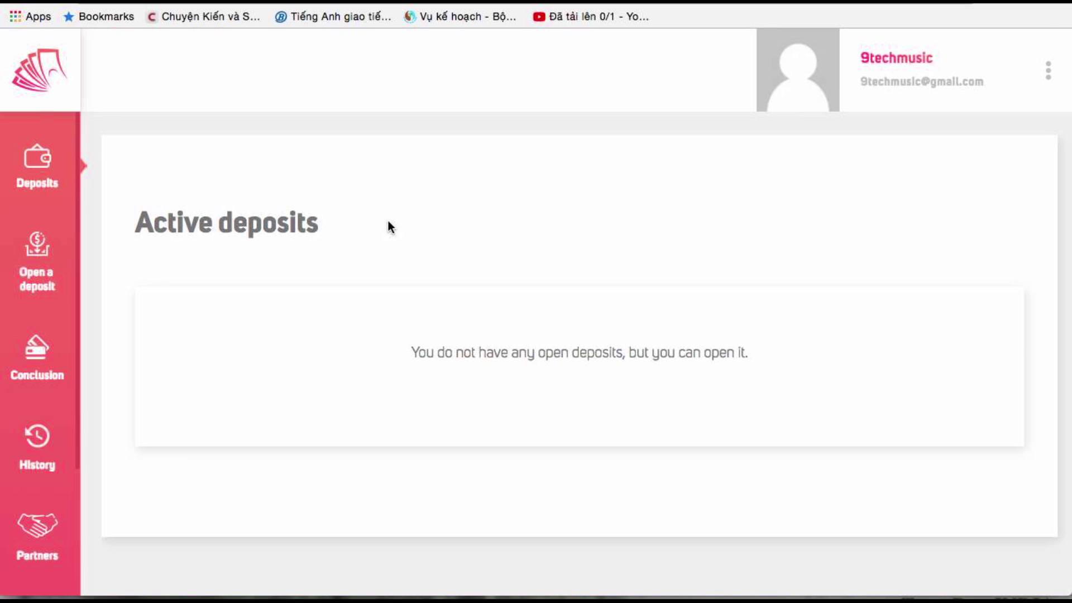
left_click(34, 245)
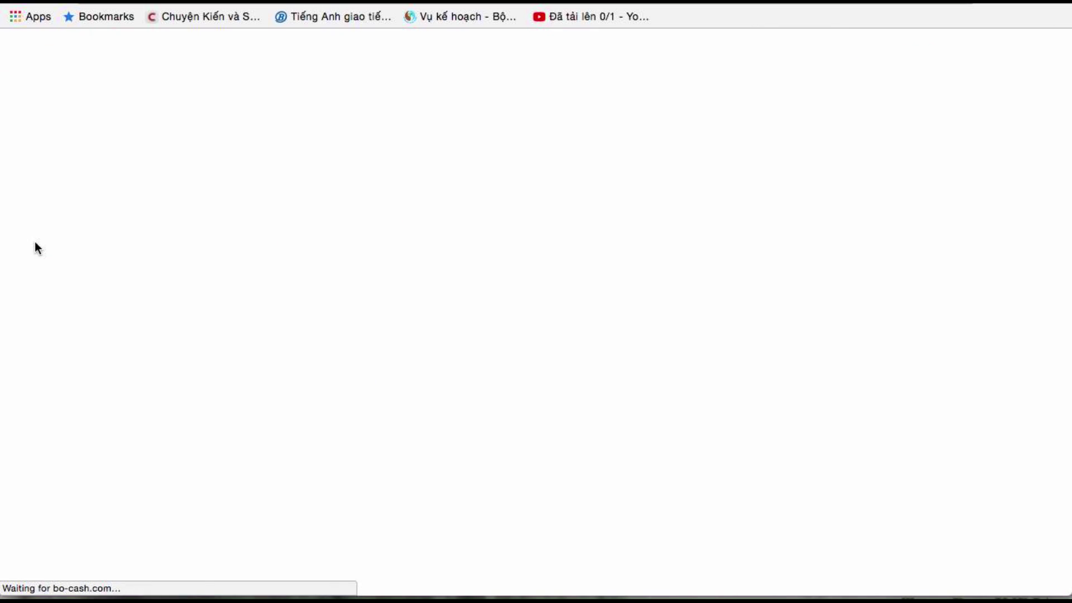
scroll(187, 302, "down", 5)
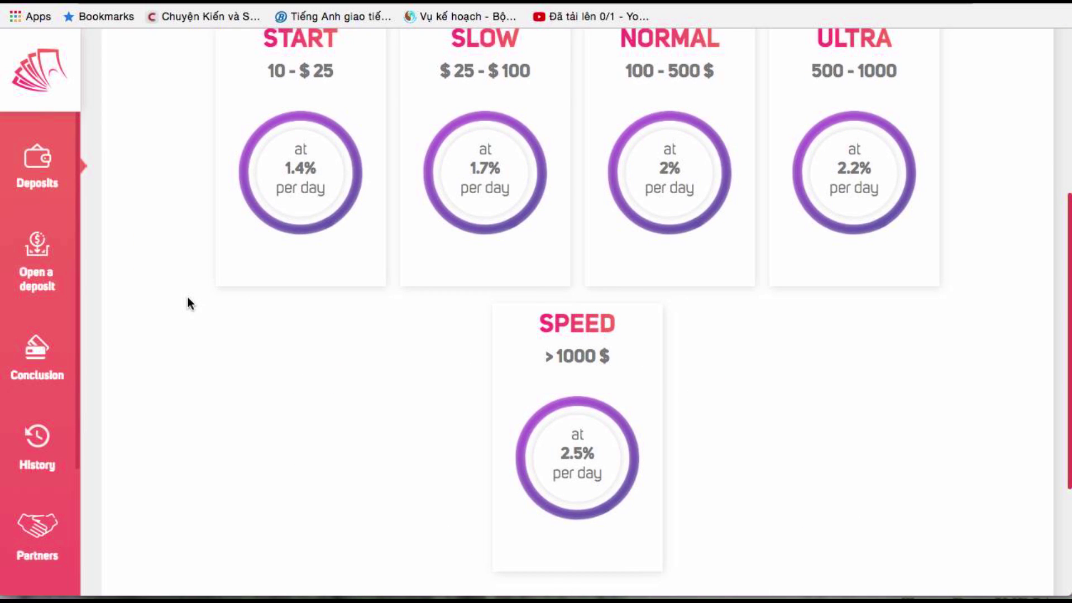
scroll(220, 225, "up", 3)
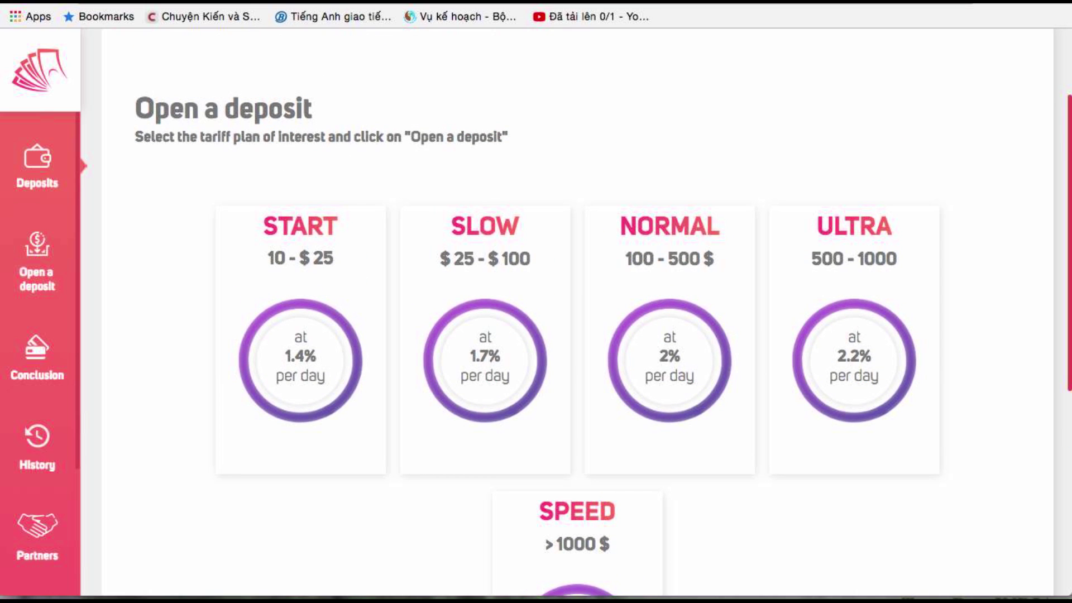
Search Allmonitors for the copied bo-cash.com address, replacing flashbits.pro; it is not found
right_click(201, 14)
left_click(205, 21)
key("ctrl+Tab")
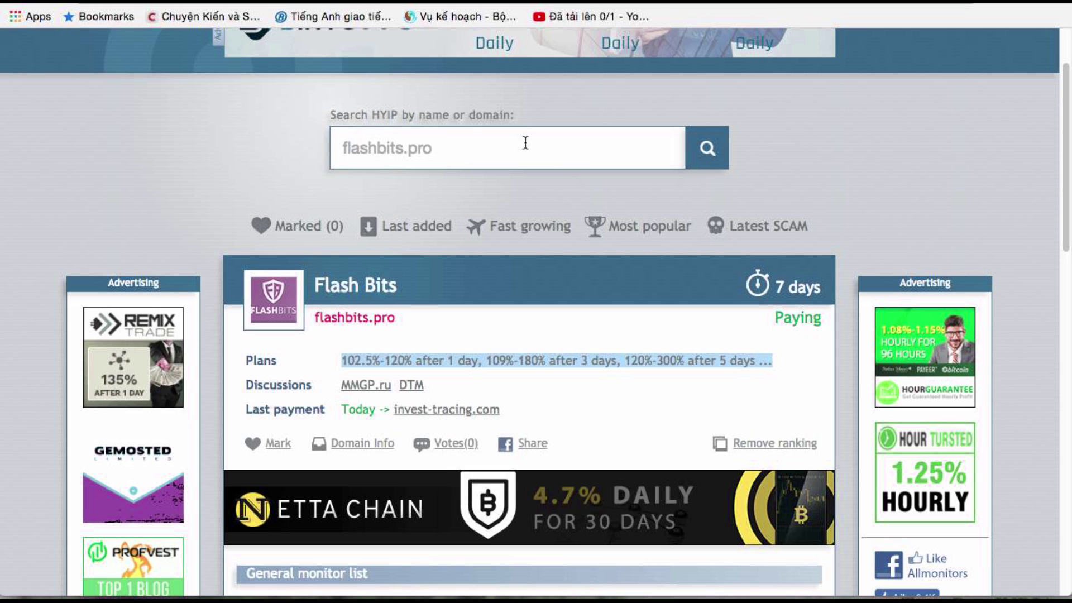
triple_click(461, 162)
key("BackSpace")
right_click(468, 157)
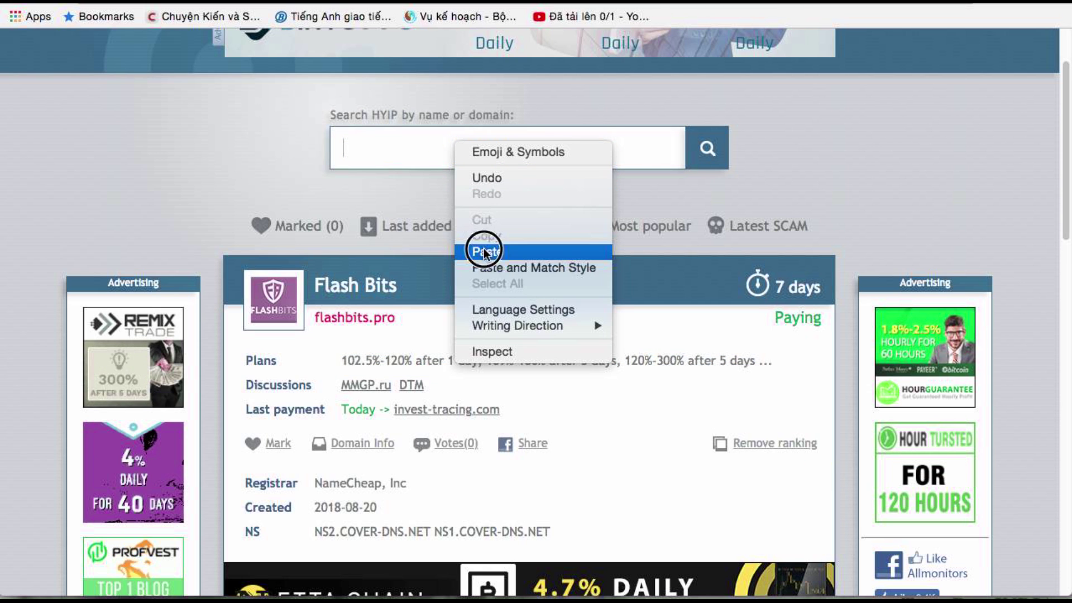
left_click(483, 247)
left_click(706, 153)
scroll(732, 270, "down", 1)
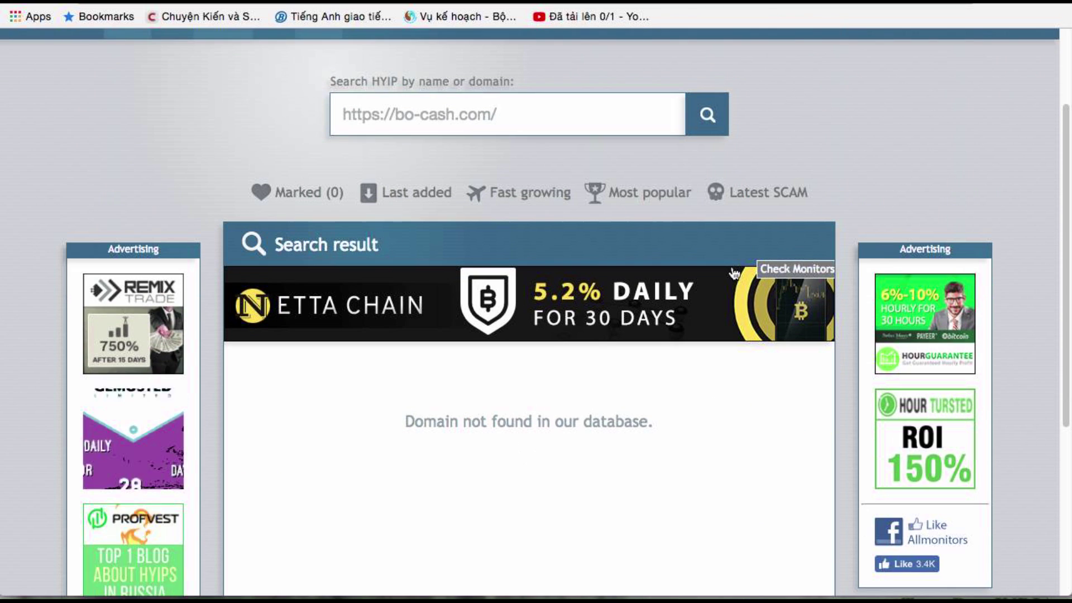
Back in BOCash, view the empty active deposits list and return to deposit plans
key("ctrl+shift+Tab")
key("ctrl+shift+Tab")
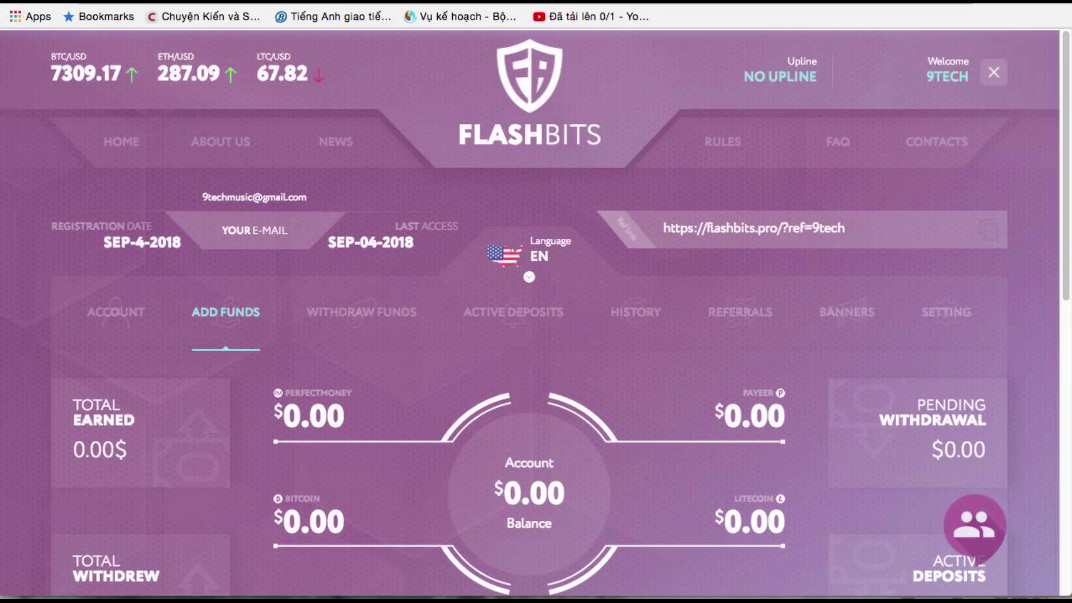
scroll(363, 170, "up", 1)
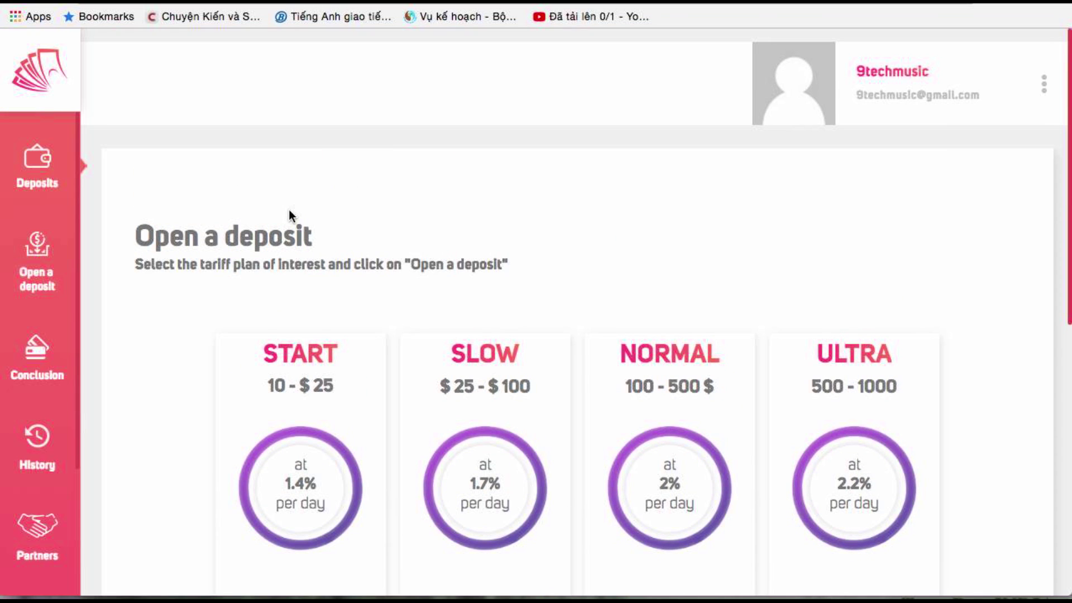
left_click(39, 165)
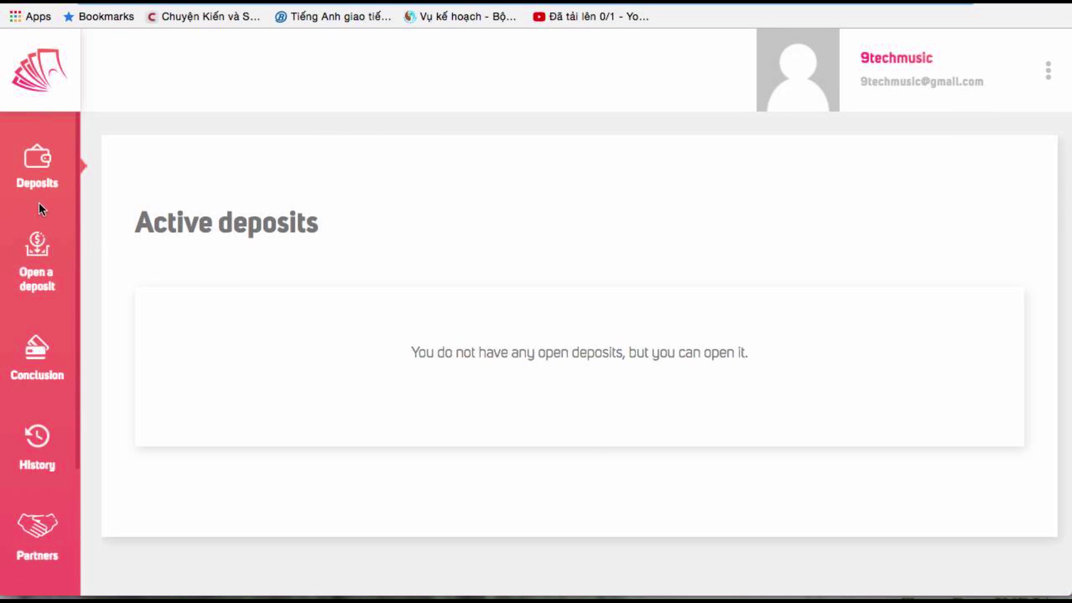
left_click(34, 251)
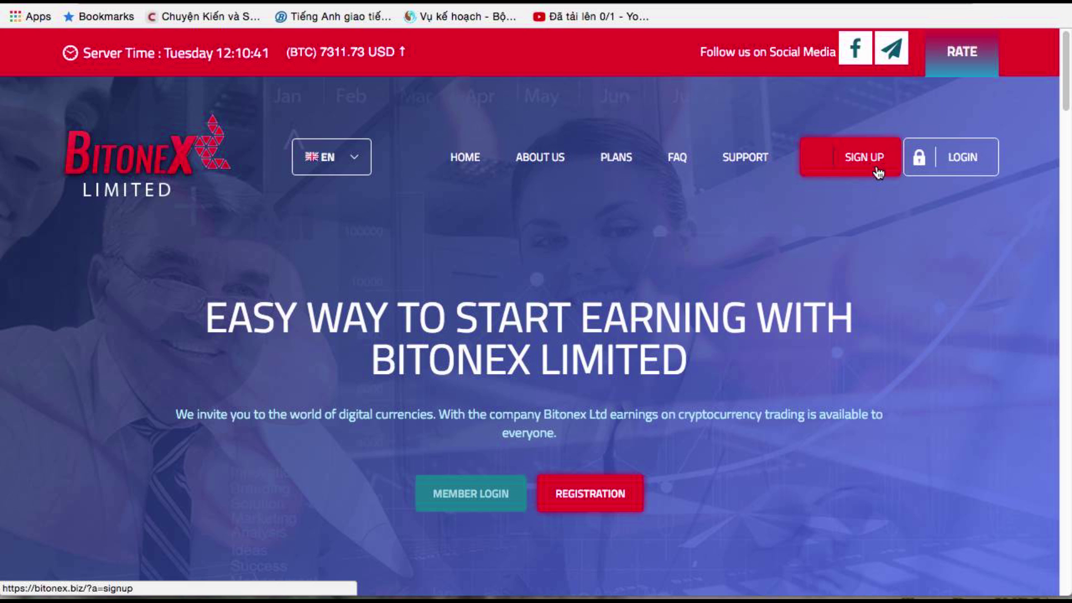
Open the Bitonex sign-up page and scroll to the top of the registration form
left_click(878, 170)
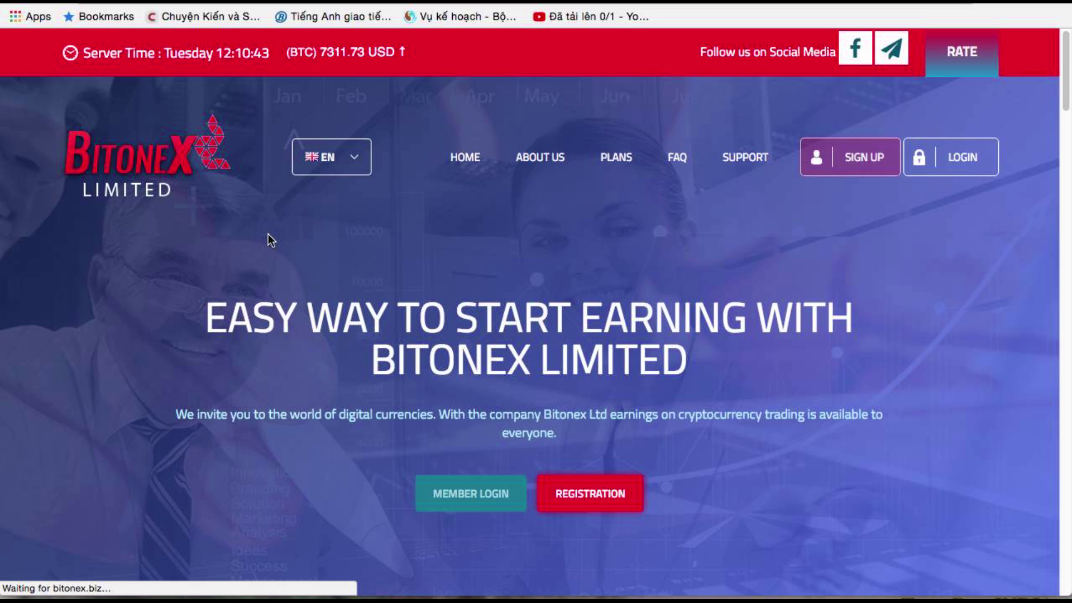
scroll(277, 268, "down", 12)
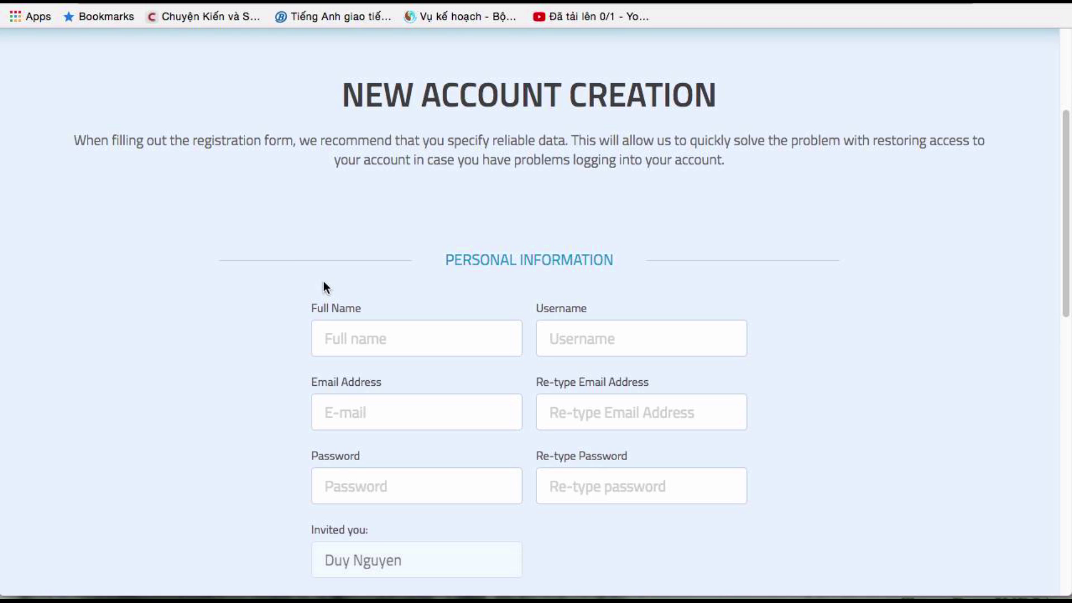
scroll(333, 290, "up", 2)
scroll(477, 193, "up", 15)
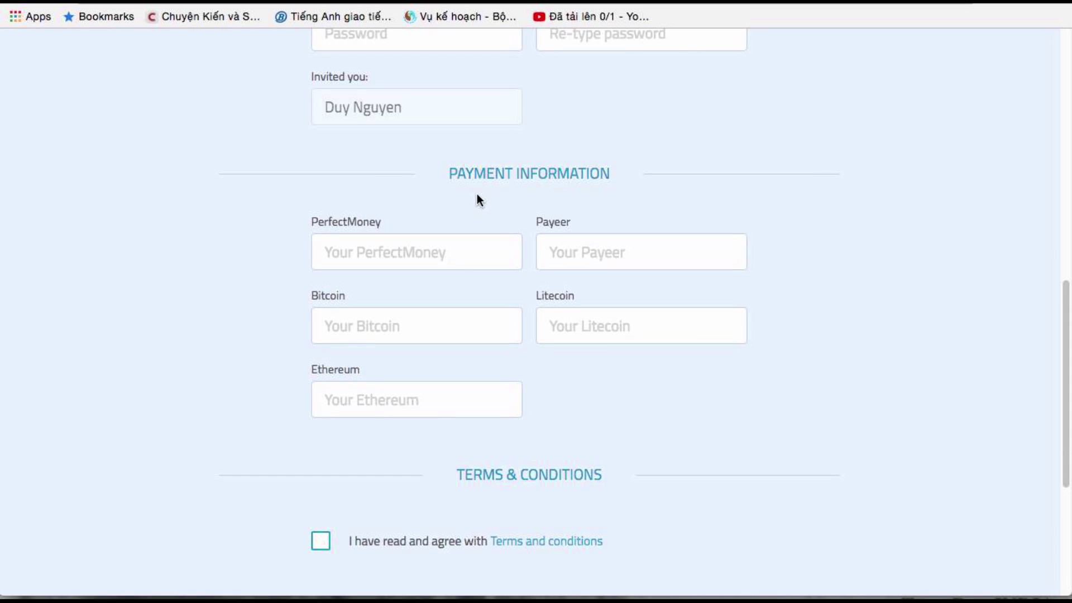
scroll(478, 209, "down", 10)
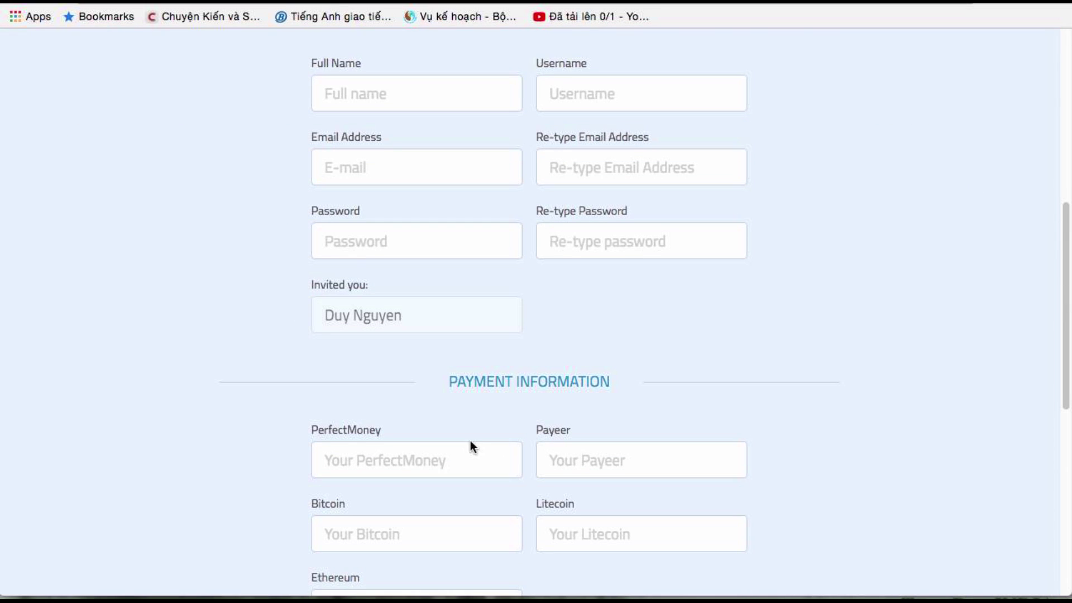
scroll(581, 334, "up", 8)
scroll(557, 311, "down", 4)
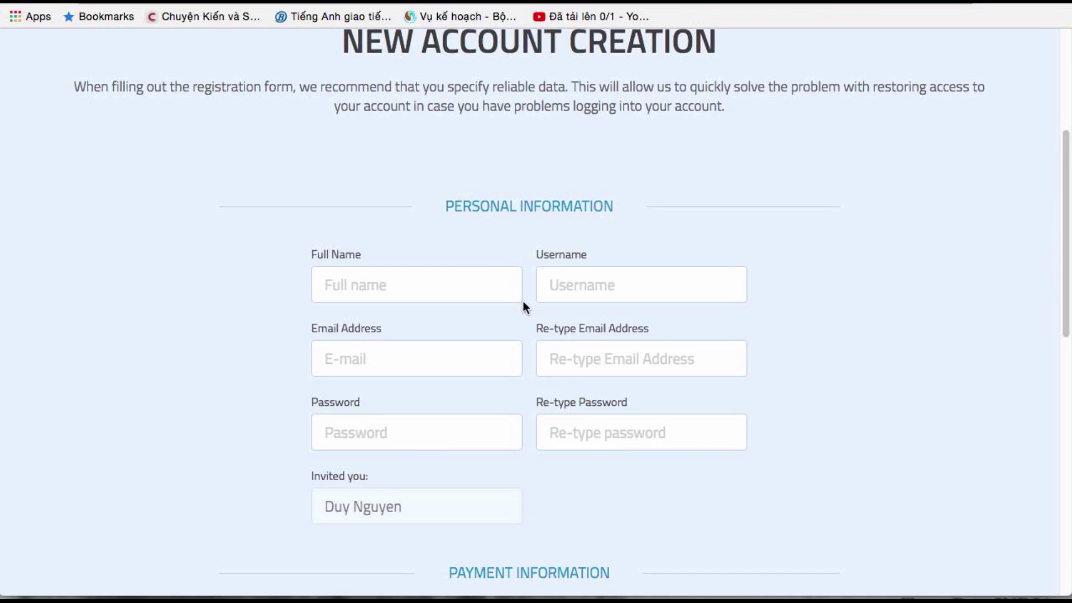
Enter the full name, username, and the e-mail address twice
left_click(423, 282)
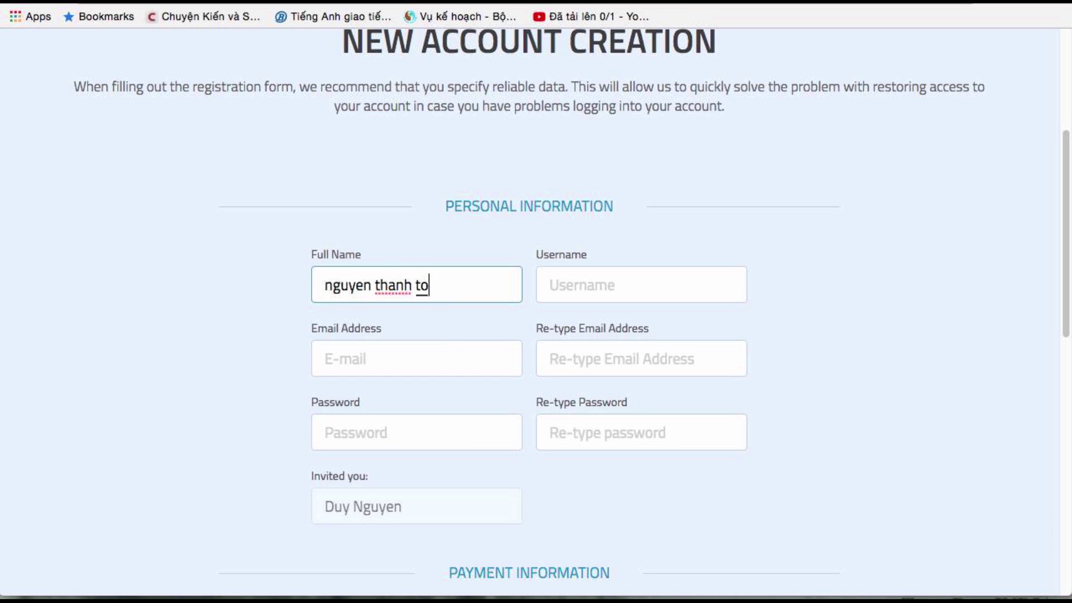
left_click(559, 279)
type("9tech")
left_click(407, 350)
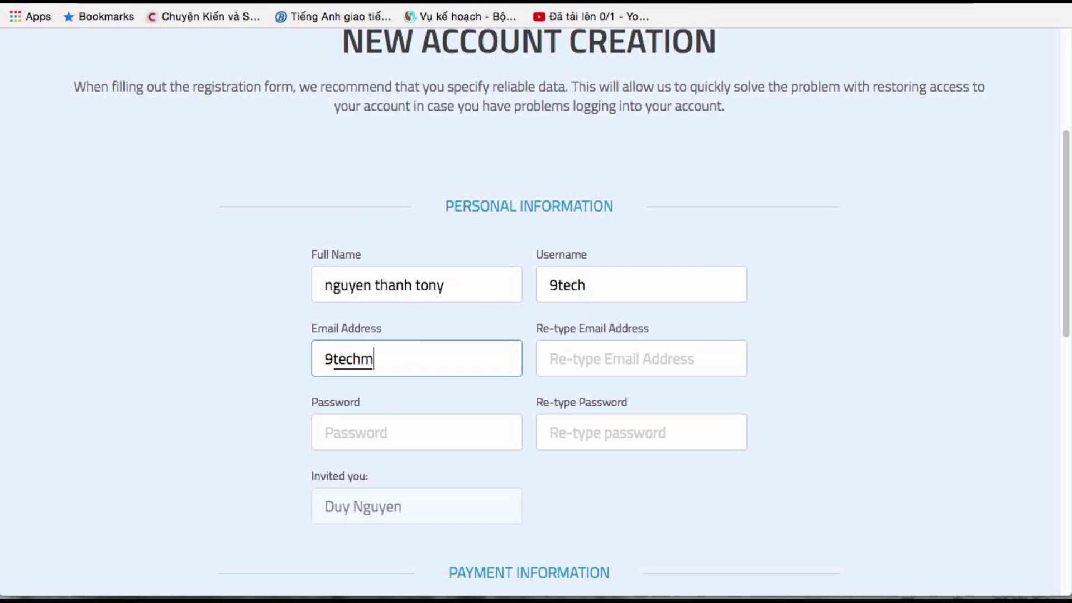
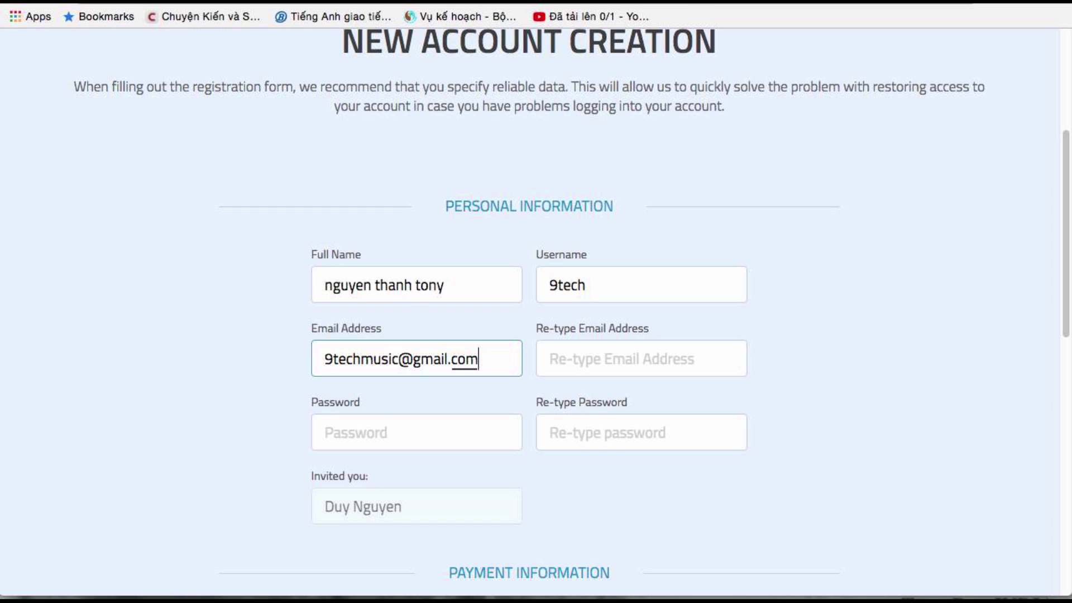
left_click(577, 363)
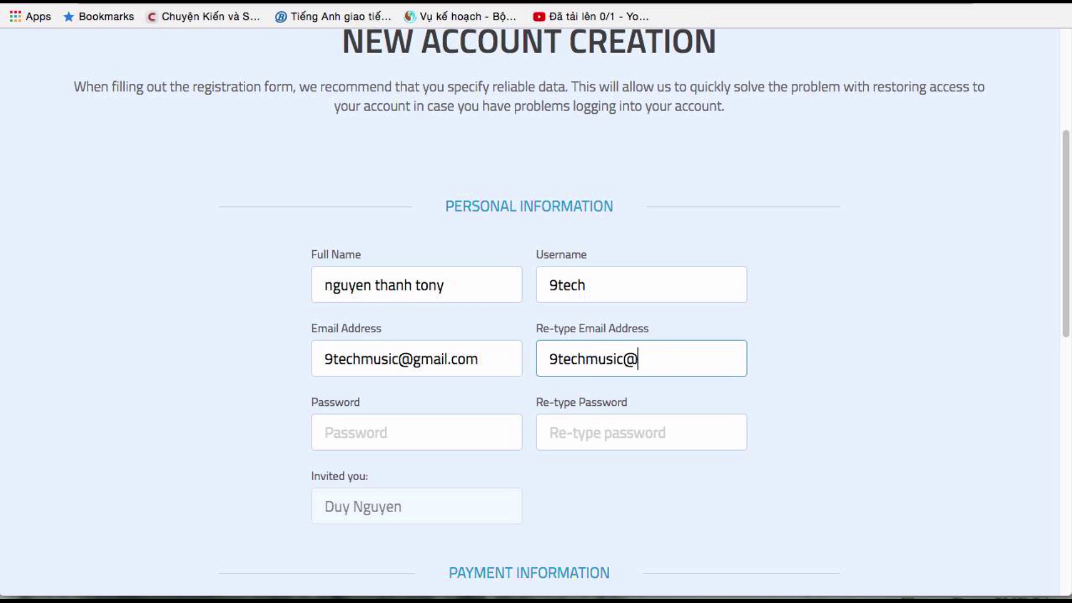
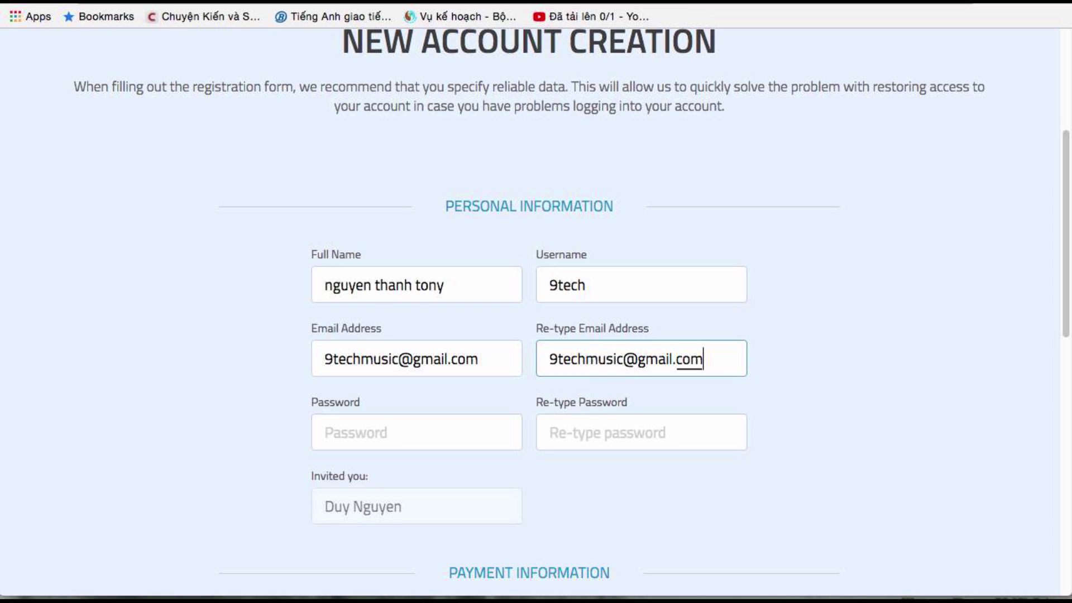
Enter the account password and its confirmation
left_click(438, 438)
type("9")
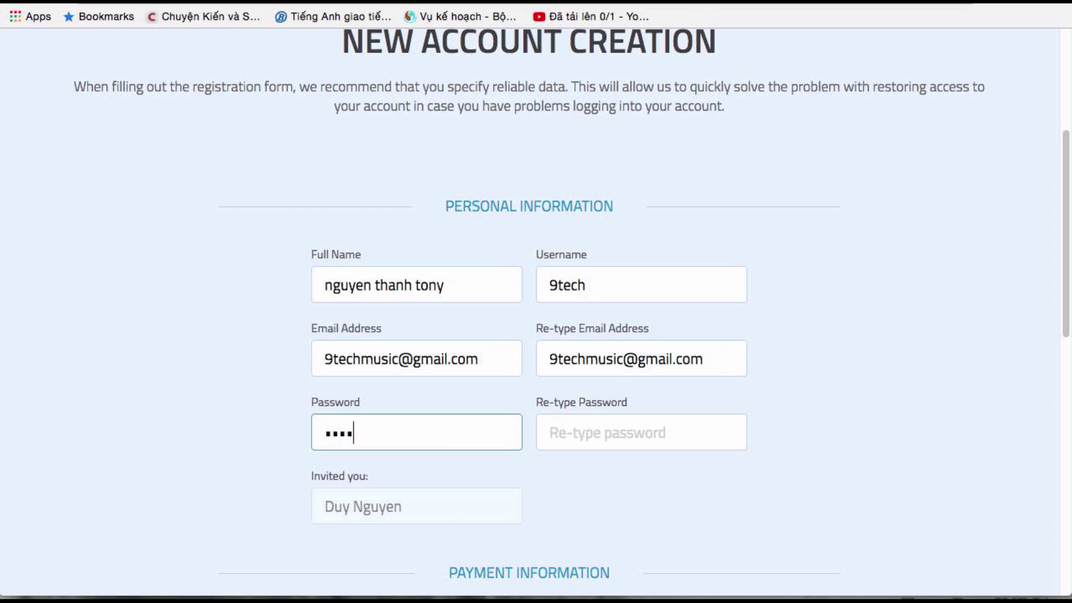
left_click(612, 422)
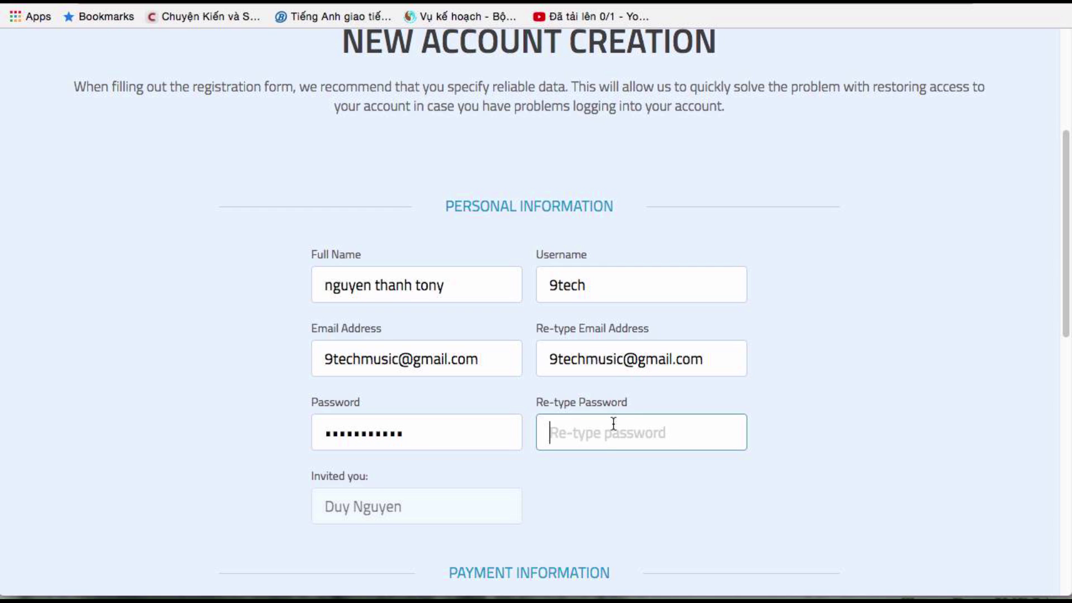
type("9t")
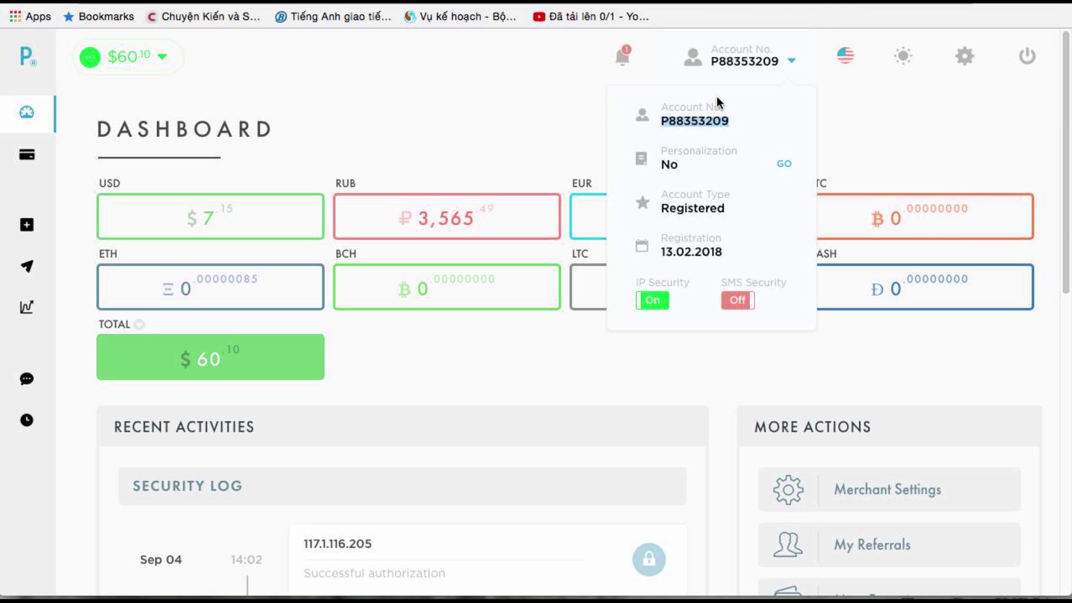
Copy the wallet account number and paste it into Bitonex's Payeer field
right_click(700, 121)
left_click(718, 150)
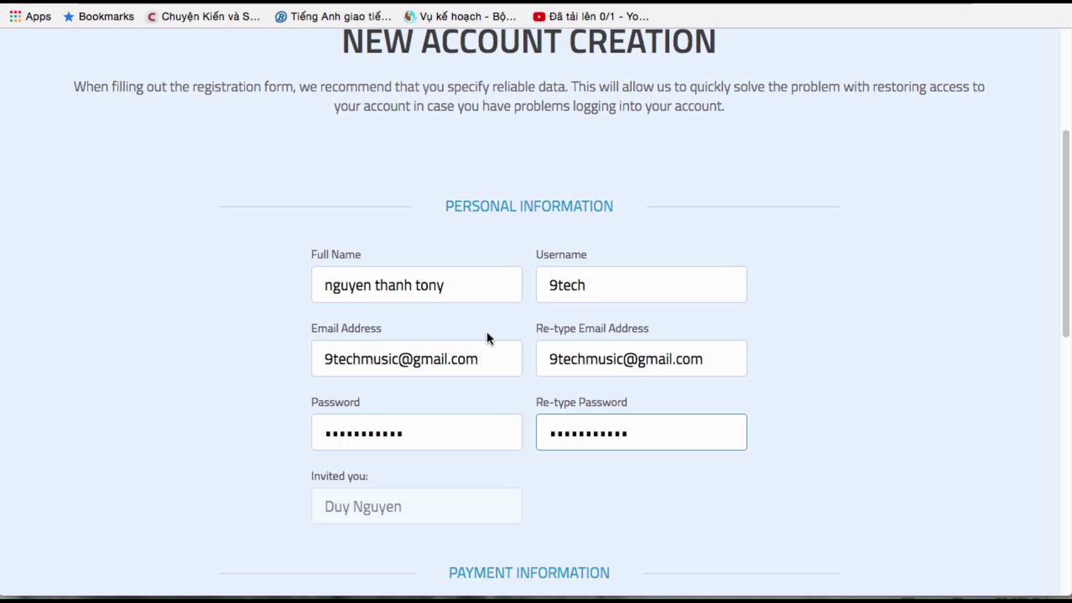
scroll(487, 332, "down", 10)
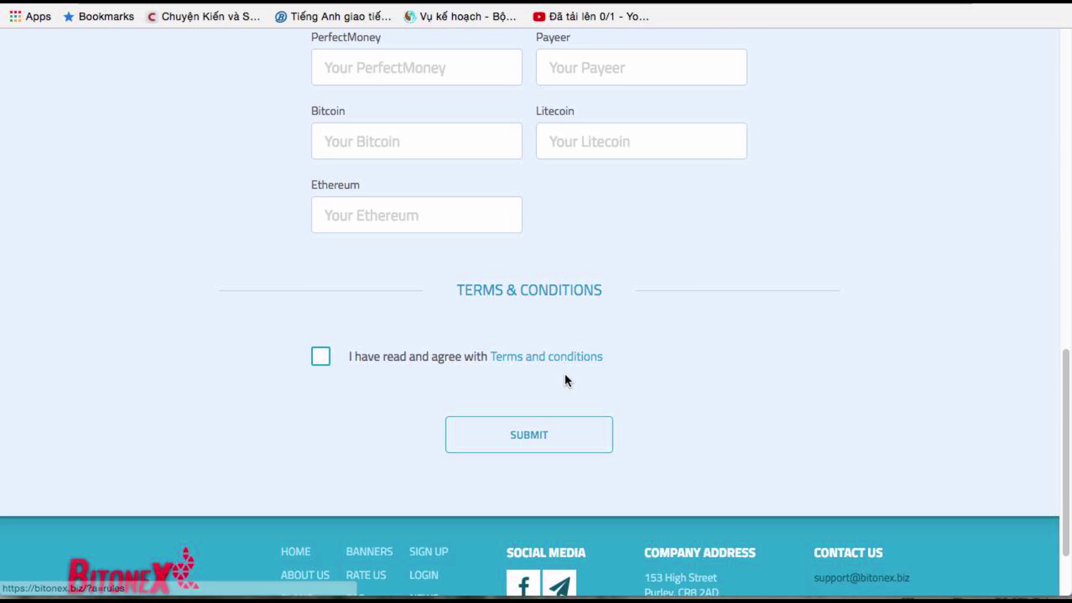
right_click(630, 82)
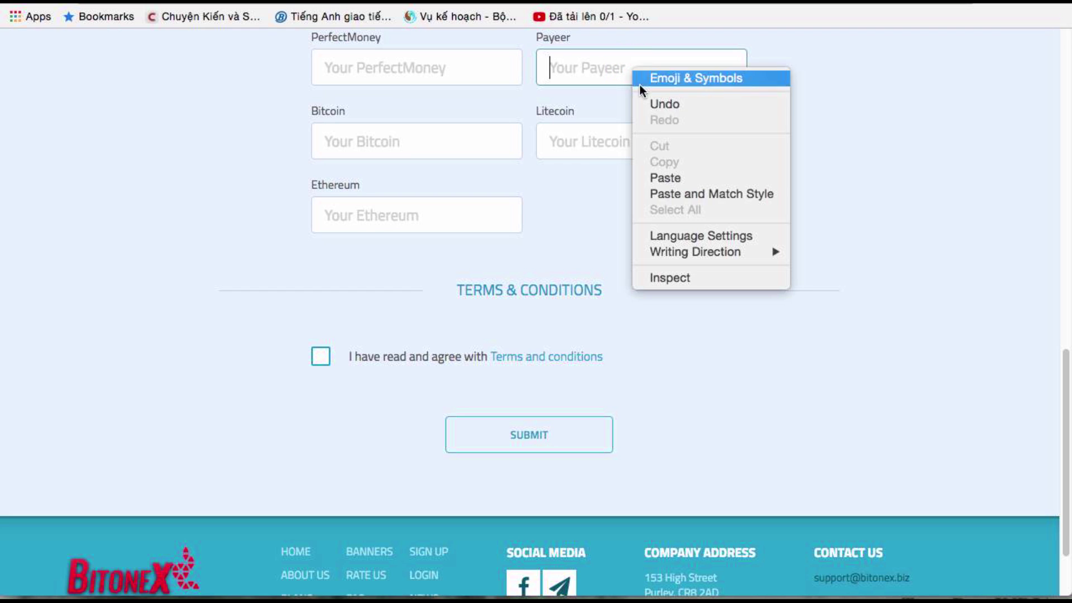
left_click(653, 175)
Accept the terms, submit the registration, save the password and go to the login page
left_click(321, 360)
left_click(482, 423)
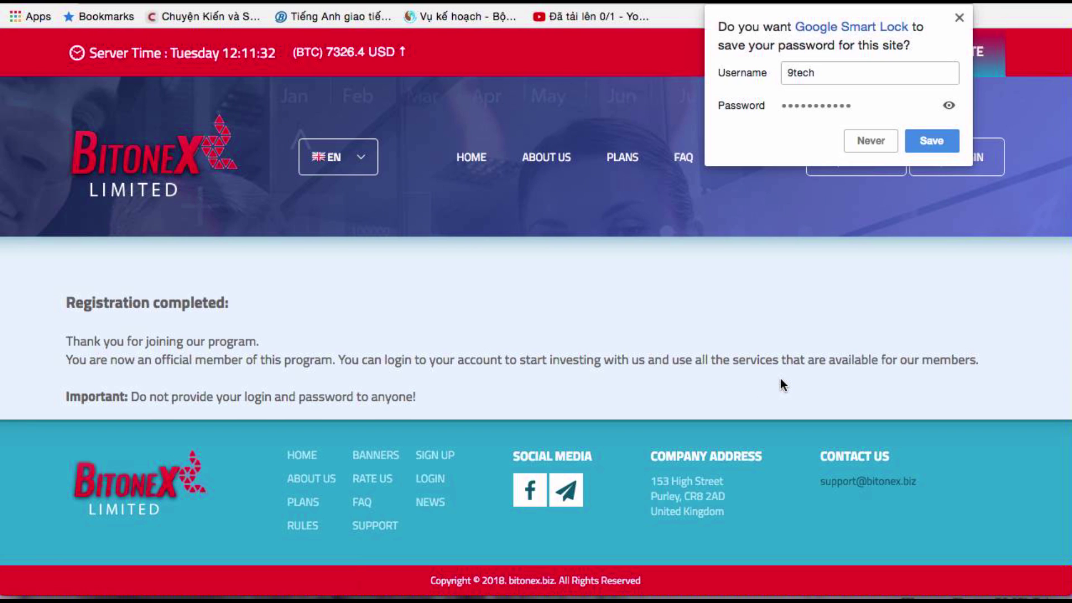
left_click(944, 143)
left_click(963, 157)
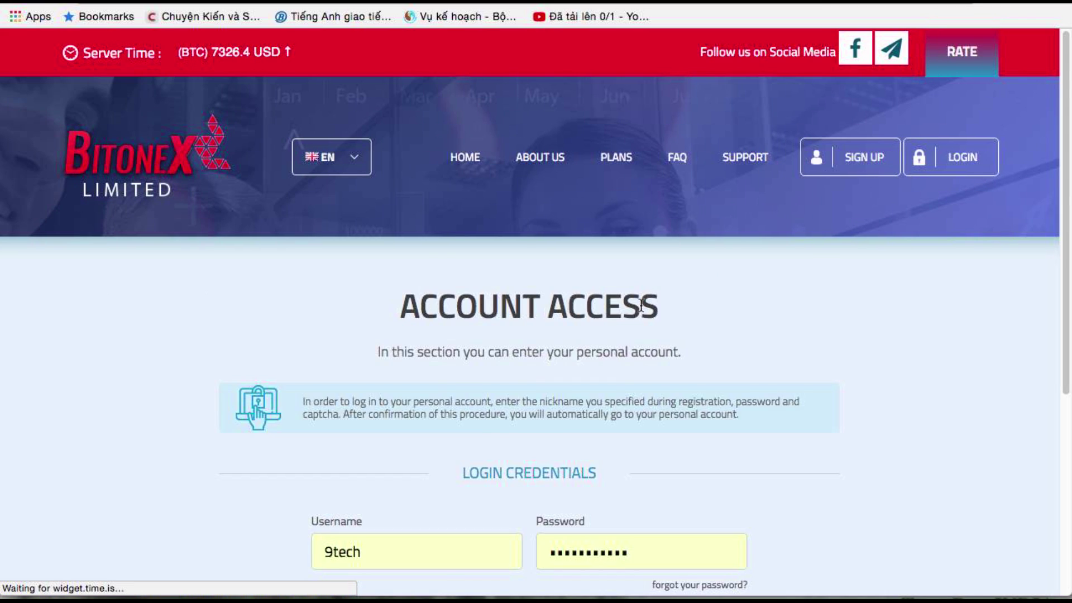
Log in to Bitonex with the saved credentials and browse the account dashboard
scroll(565, 401, "down", 4)
left_click(565, 402)
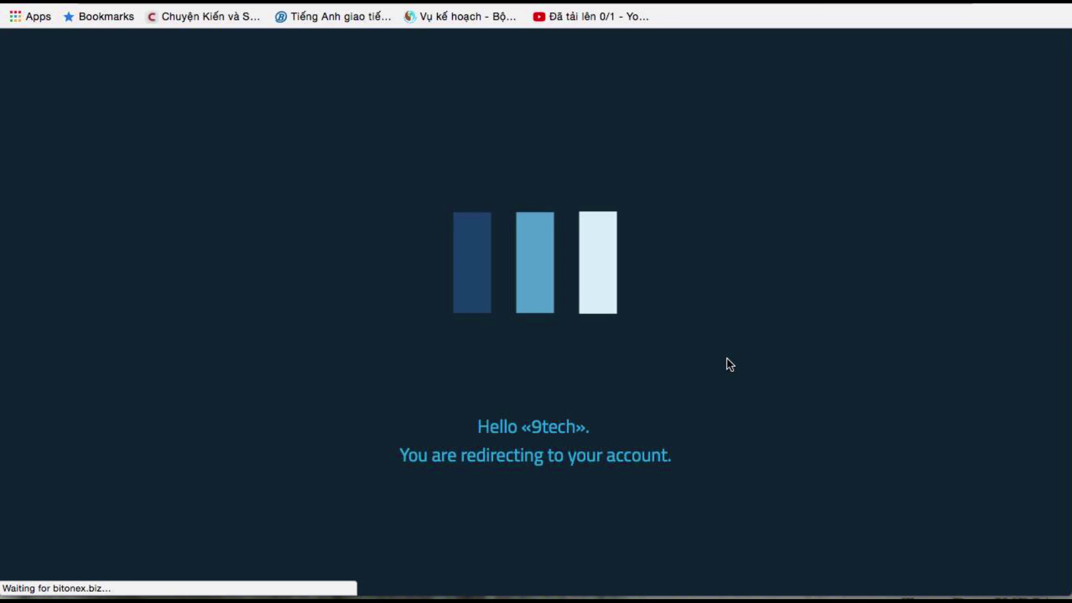
scroll(693, 357, "down", 6)
scroll(581, 360, "down", 5)
scroll(390, 369, "up", 10)
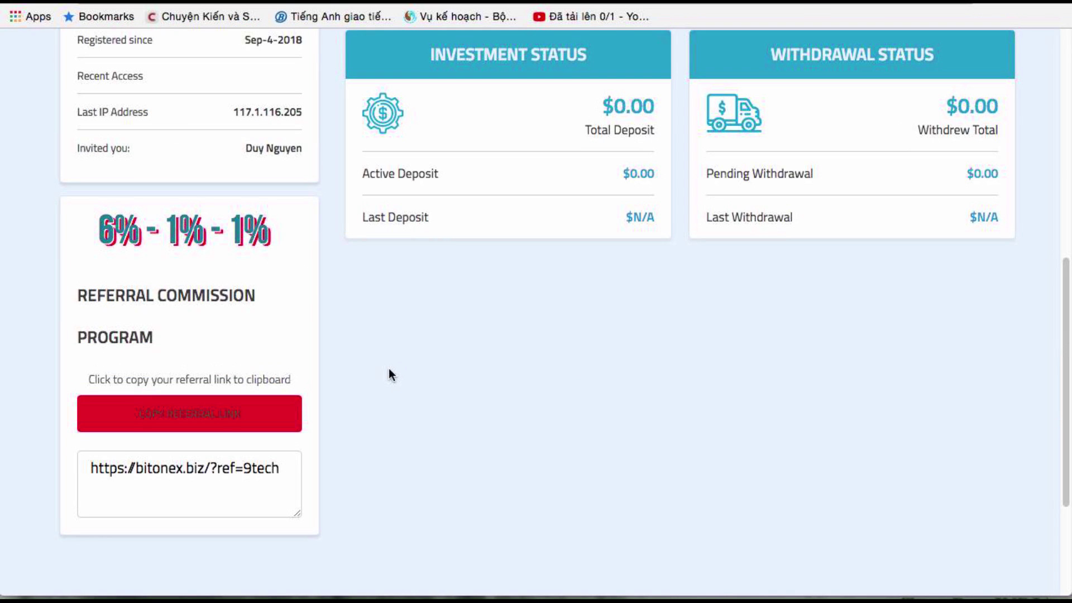
scroll(332, 366, "down", 10)
scroll(332, 366, "up", 8)
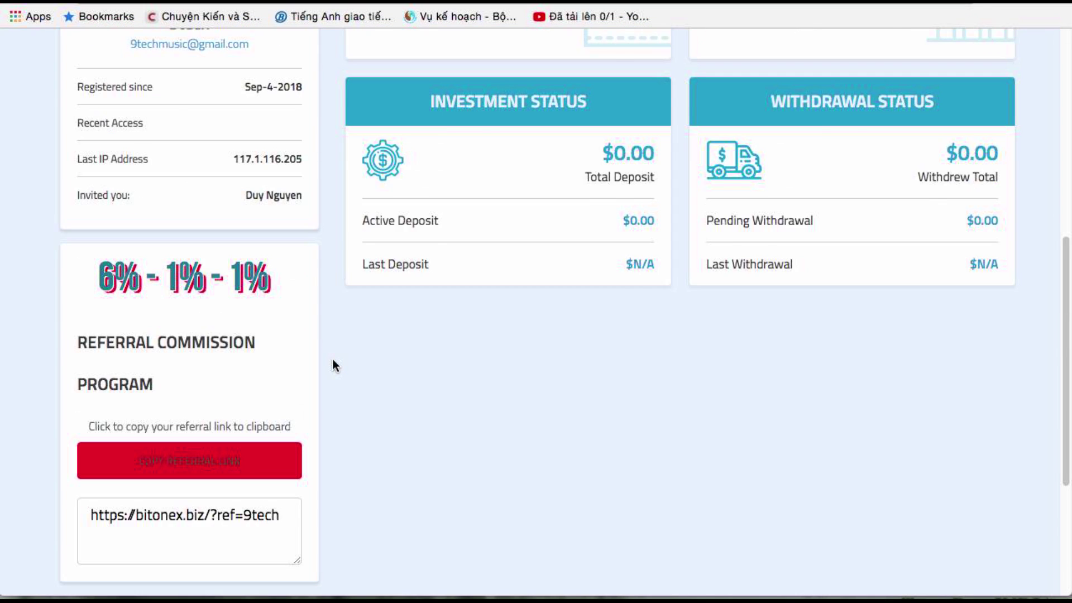
scroll(335, 373, "down", 2)
scroll(332, 375, "down", 6)
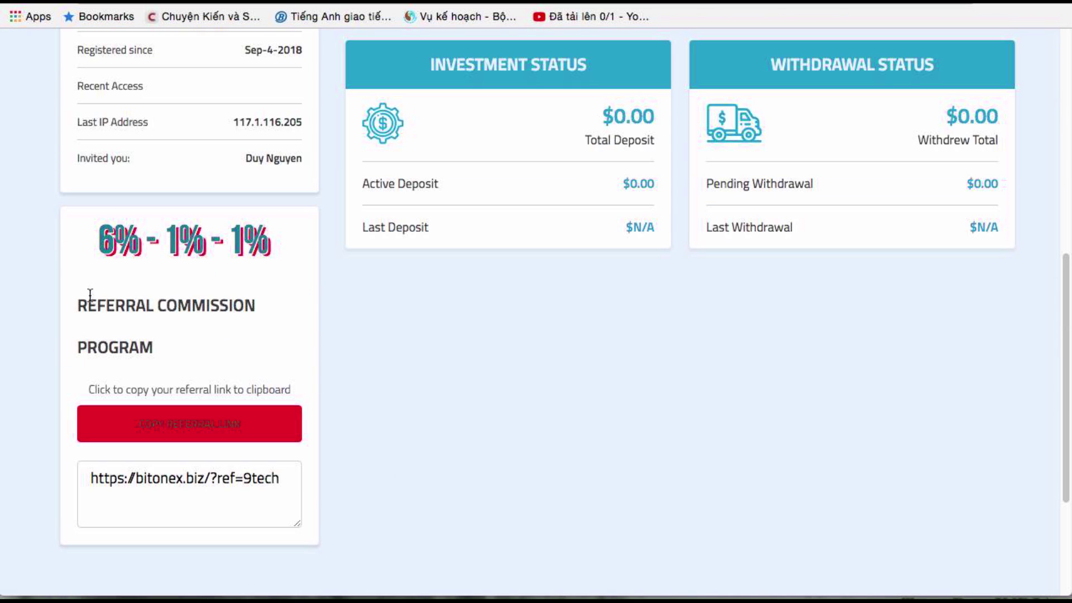
double_click(91, 305)
scroll(299, 290, "up", 10)
Open the Bitonex deposits page showing the 7%–120% plans and copy its URL
left_click(190, 269)
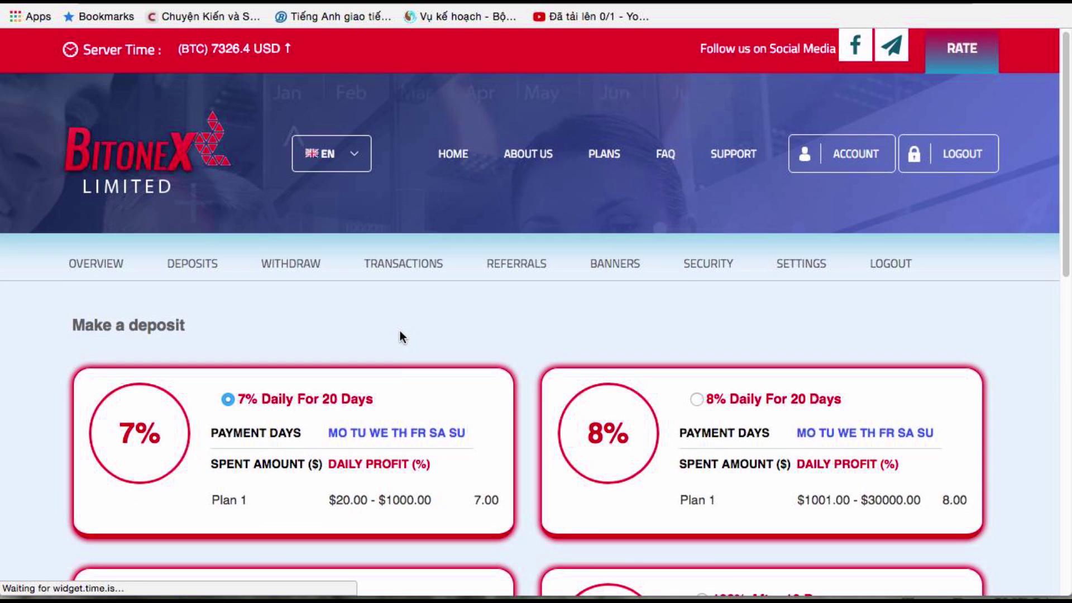
scroll(399, 335, "down", 3)
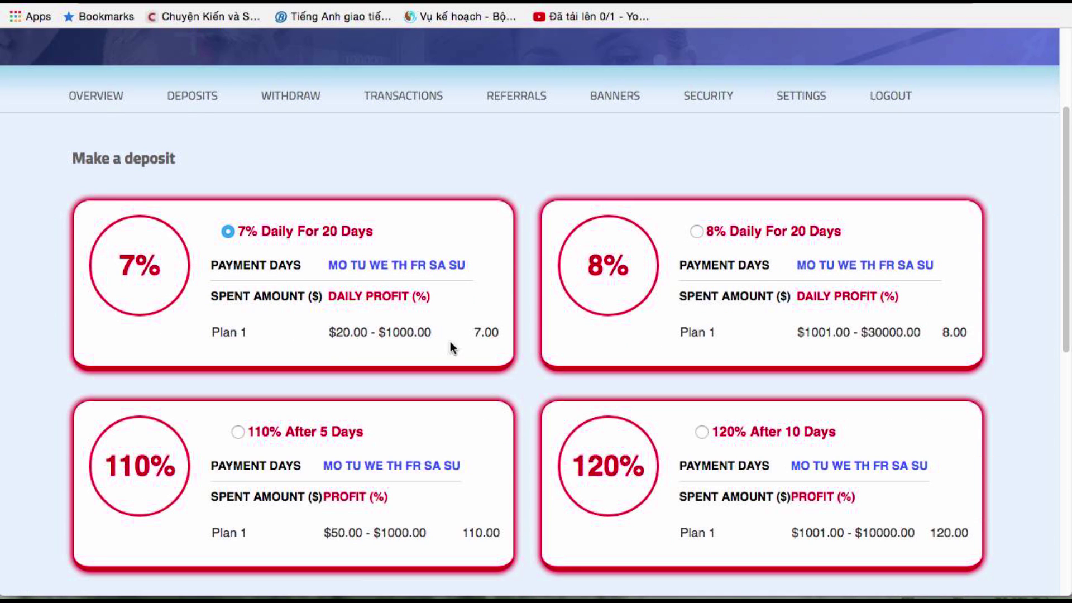
scroll(472, 320, "up", 3)
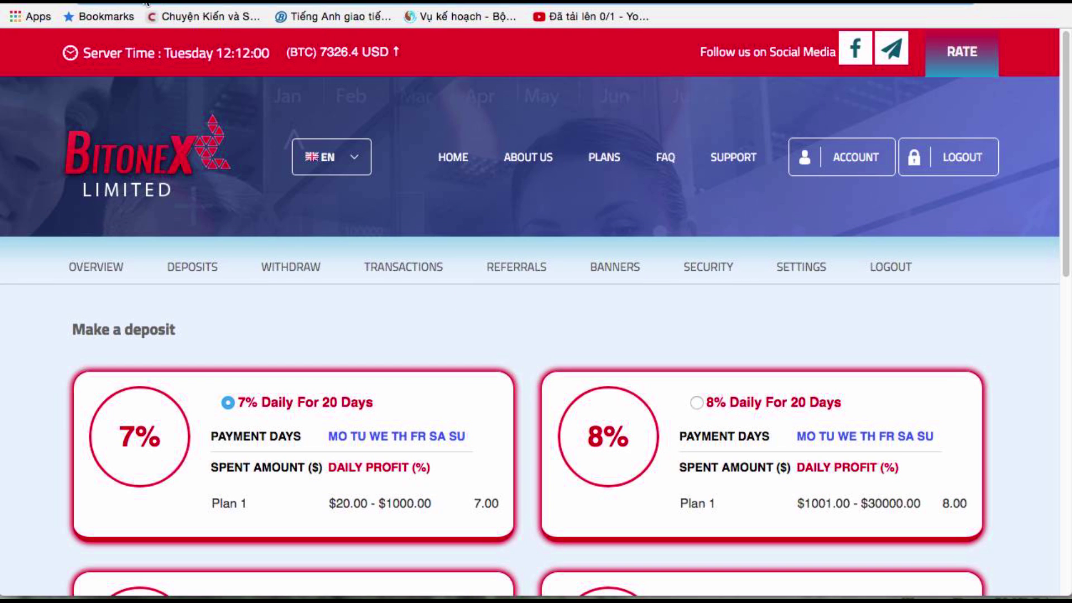
right_click(201, 3)
left_click(232, 19)
On Allmonitors, replace the bo-cash.com search with the Bitonex URL and search
key("ctrl+Tab")
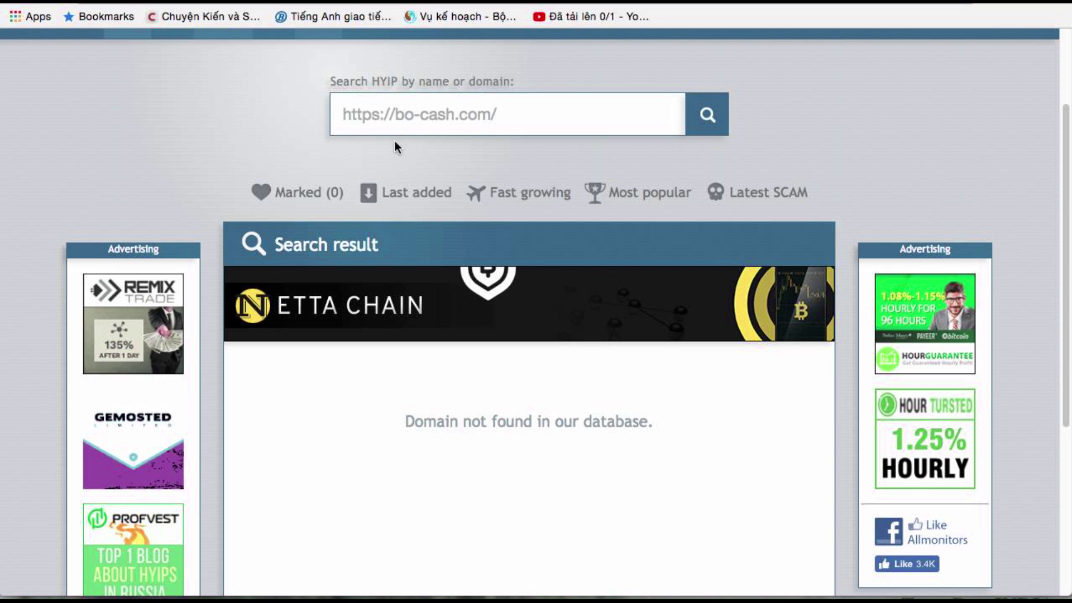
left_click_drag(527, 115, 139, 115)
key("BackSpace")
right_click(411, 112)
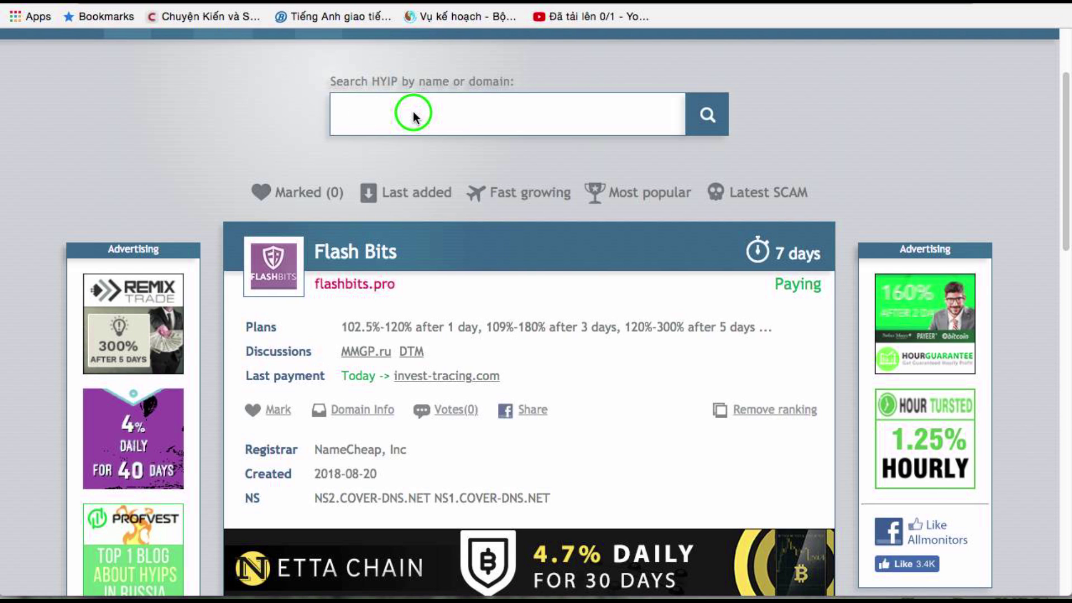
left_click(487, 220)
left_click(705, 124)
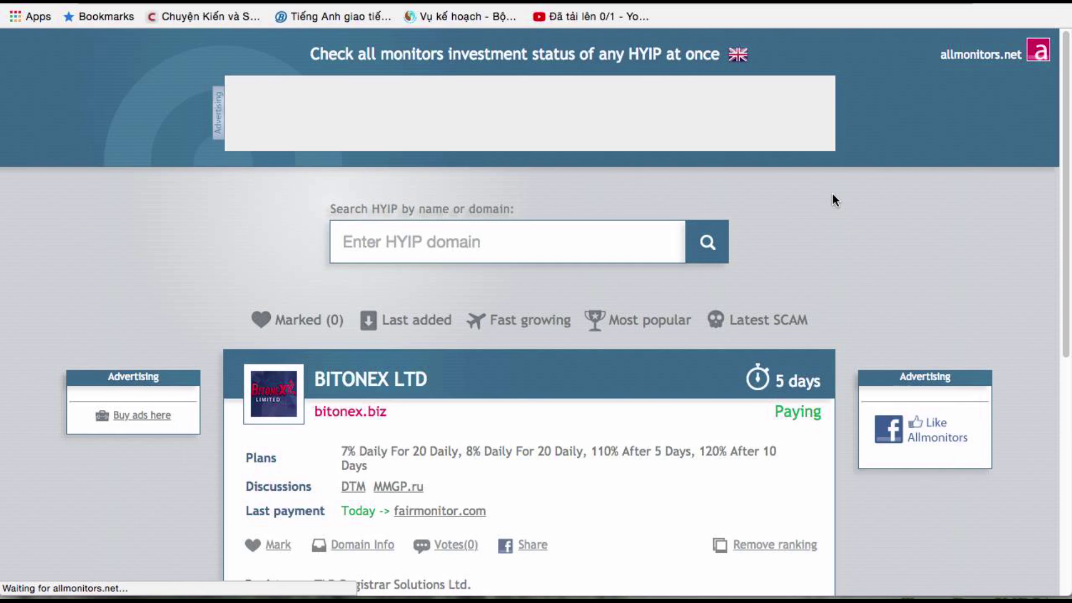
Confirm BITONEX LTD is listed as Paying for 5 days
scroll(827, 201, "down", 15)
scroll(745, 240, "up", 15)
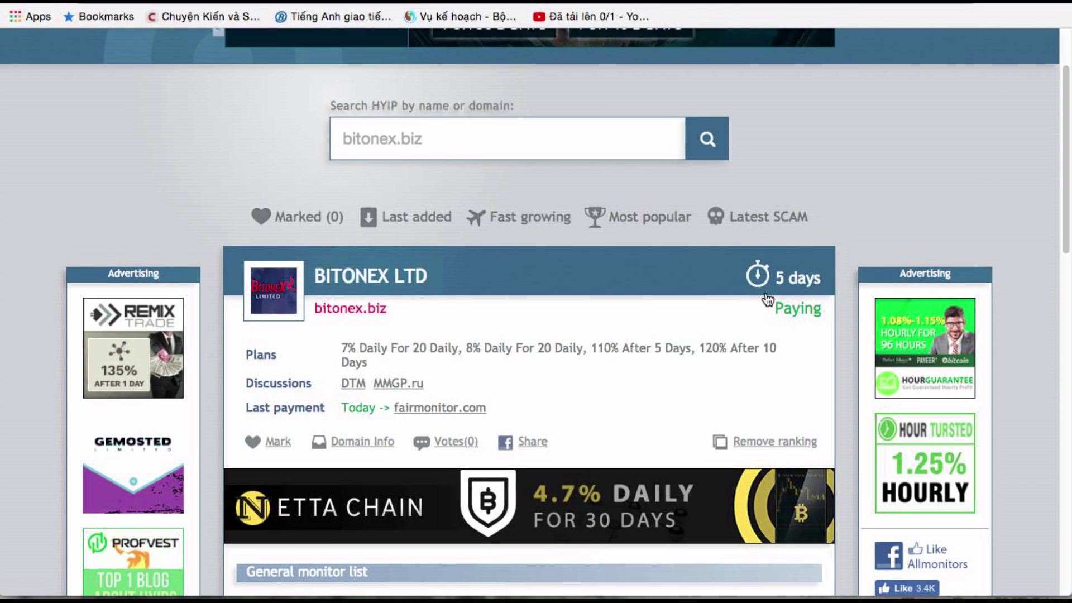
left_click_drag(774, 309, 813, 310)
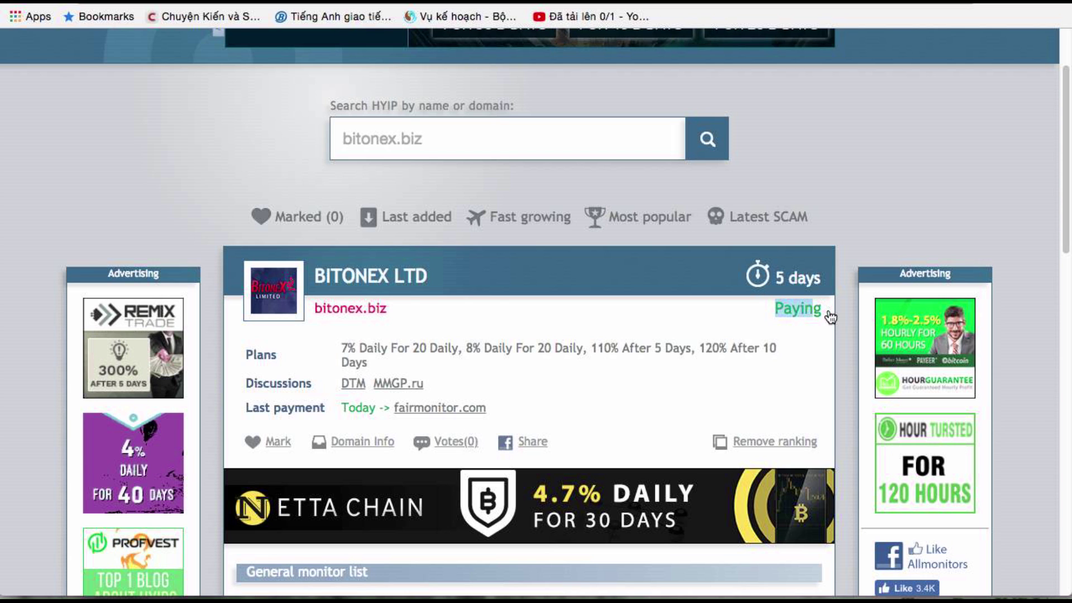
left_click(799, 304)
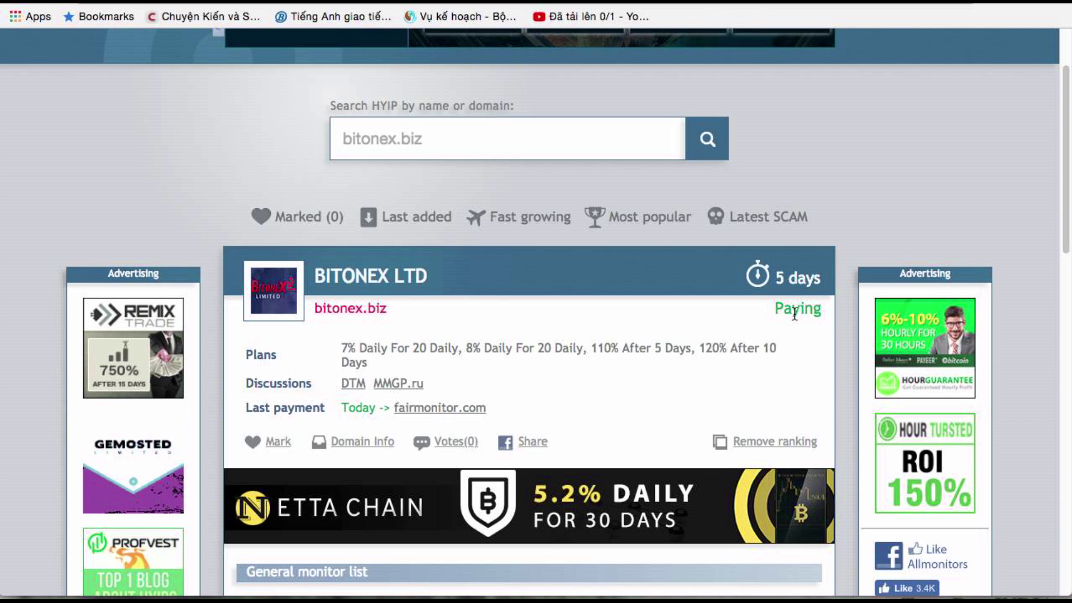
Return to Bitonex and view the account overview with $0.00 balance and earnings
left_click(803, 309)
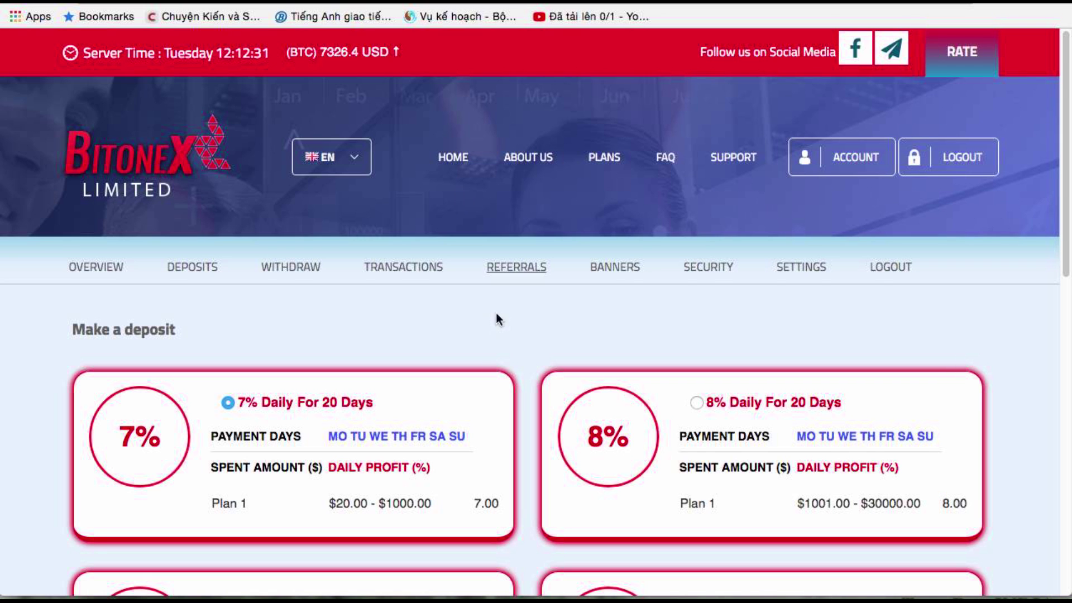
scroll(471, 324, "down", 8)
scroll(547, 307, "up", 8)
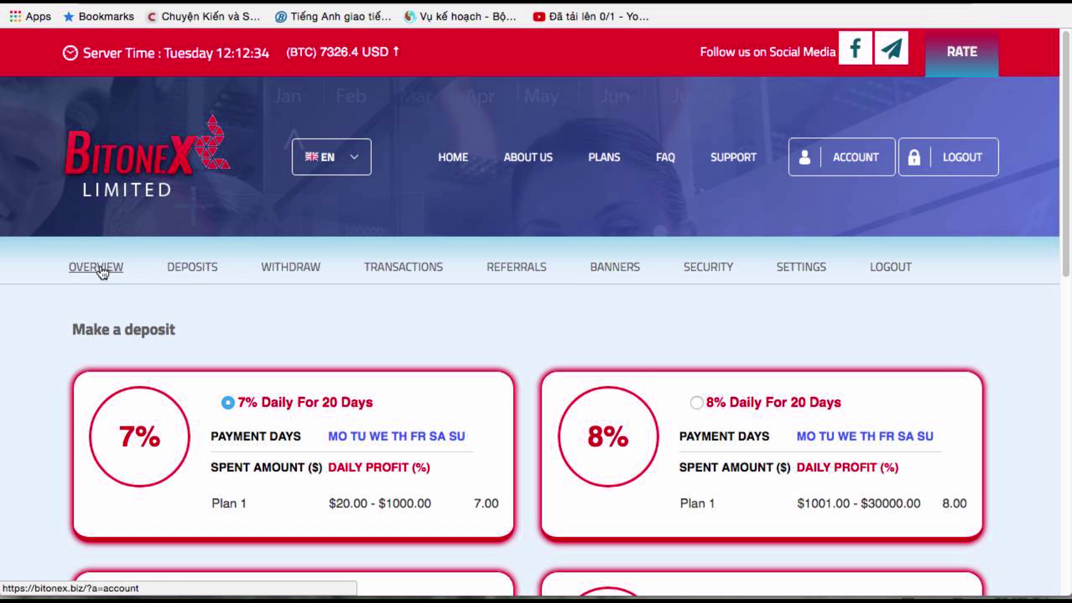
left_click(215, 273)
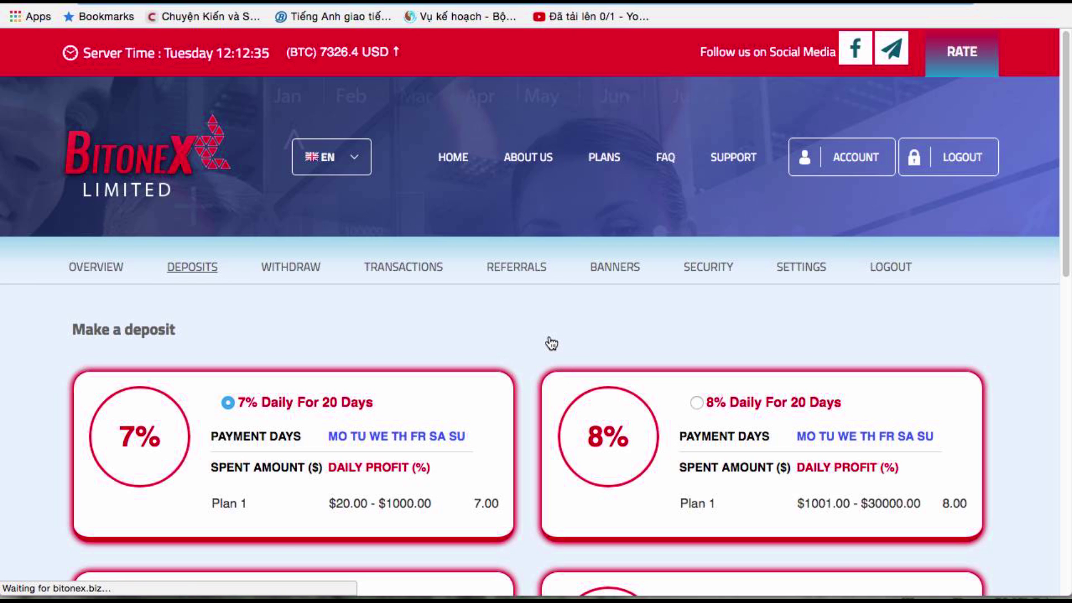
scroll(548, 346, "down", 10)
scroll(548, 346, "up", 10)
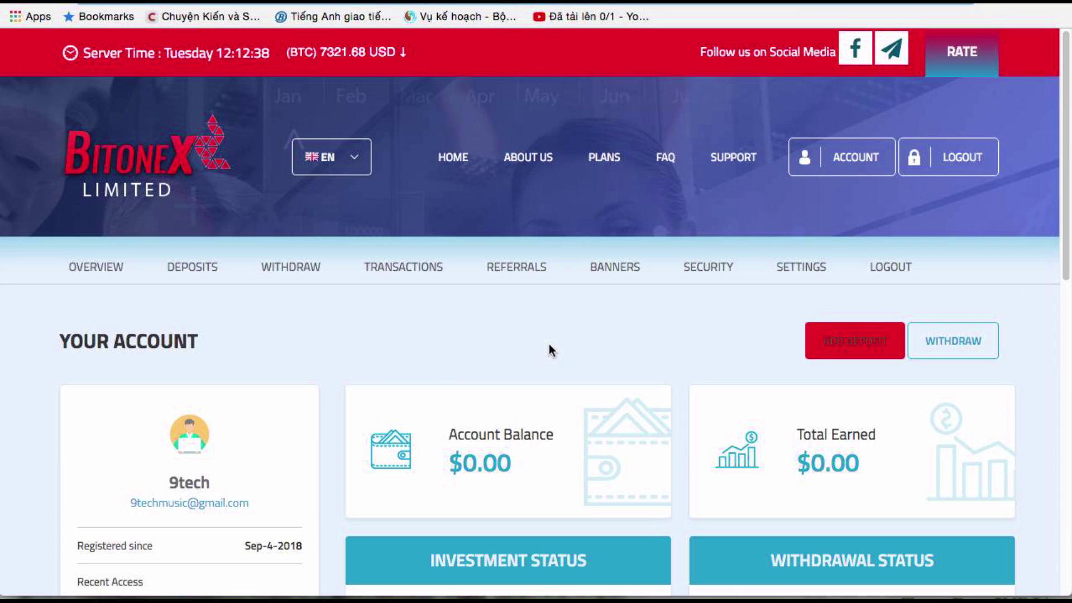